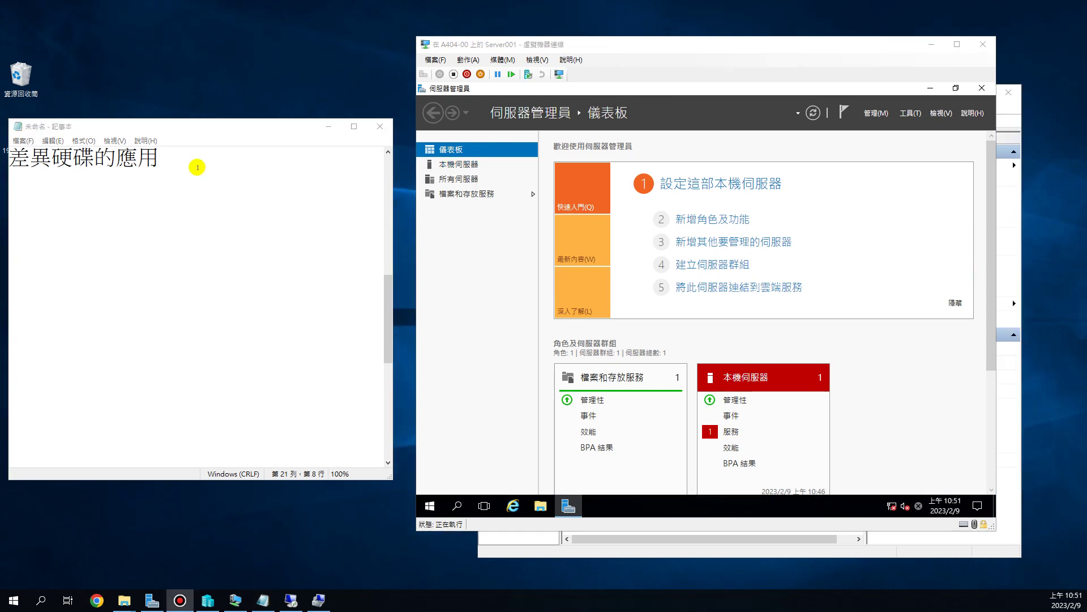
# - Bring the 差異硬碟的應用 Notepad note forward and move the Server001 VM window left
pyautogui.click(197, 167)
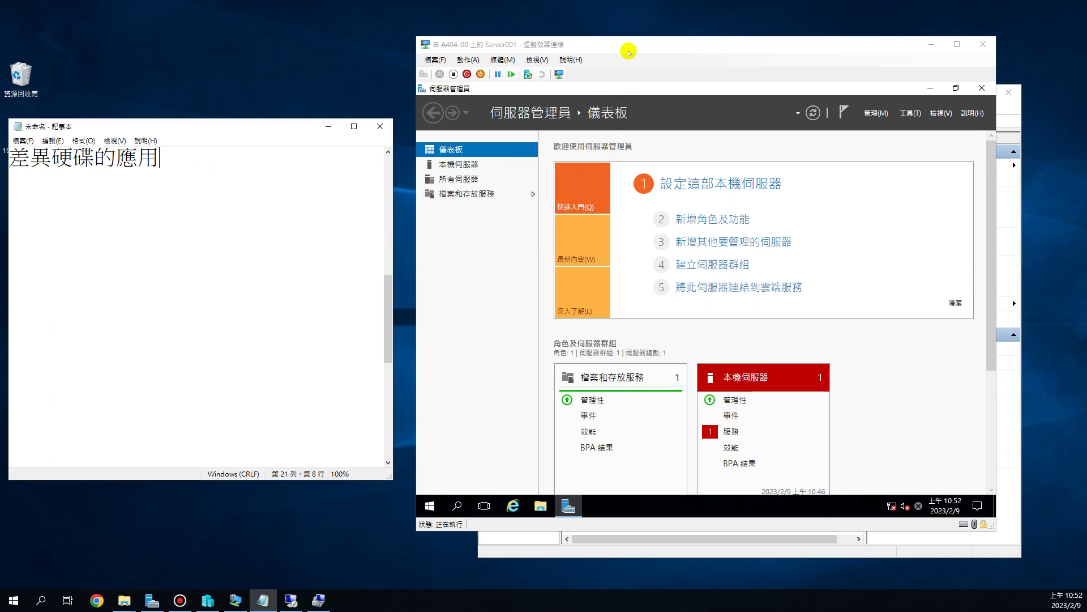
pyautogui.moveTo(628, 49); pyautogui.dragTo(482, 34)
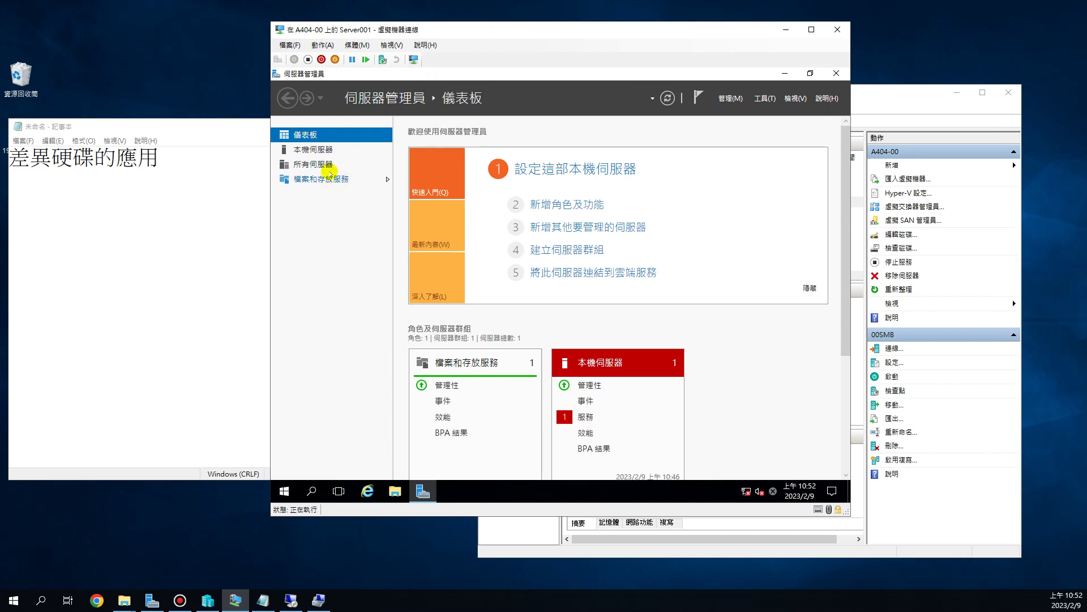
pyautogui.moveTo(384, 29); pyautogui.dragTo(350, 34)
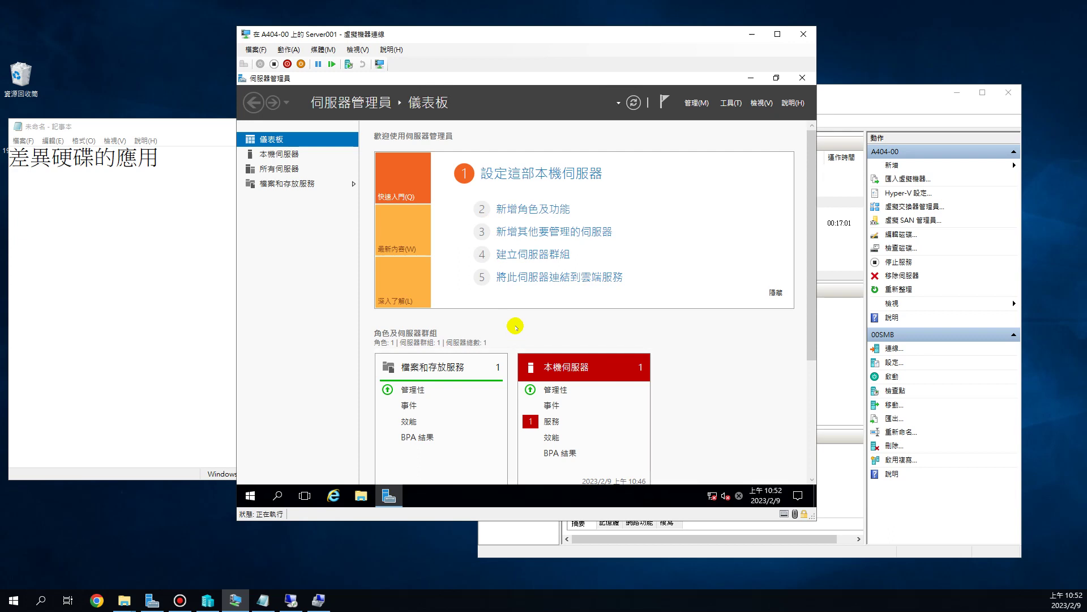
pyautogui.click(251, 497)
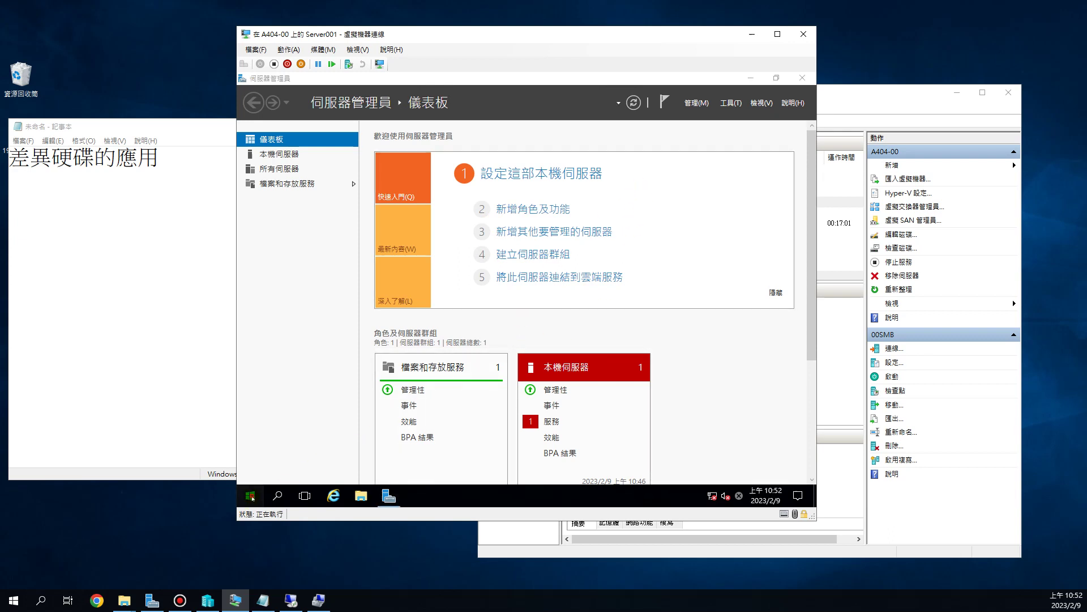
pyautogui.click(258, 460)
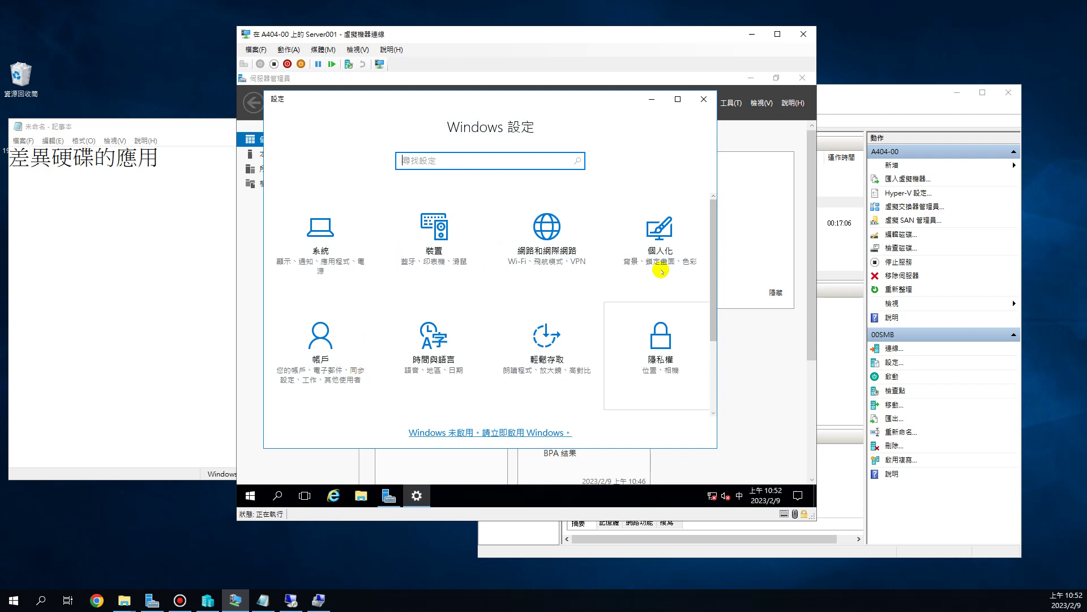
pyautogui.scroll(-3, 631, 357)
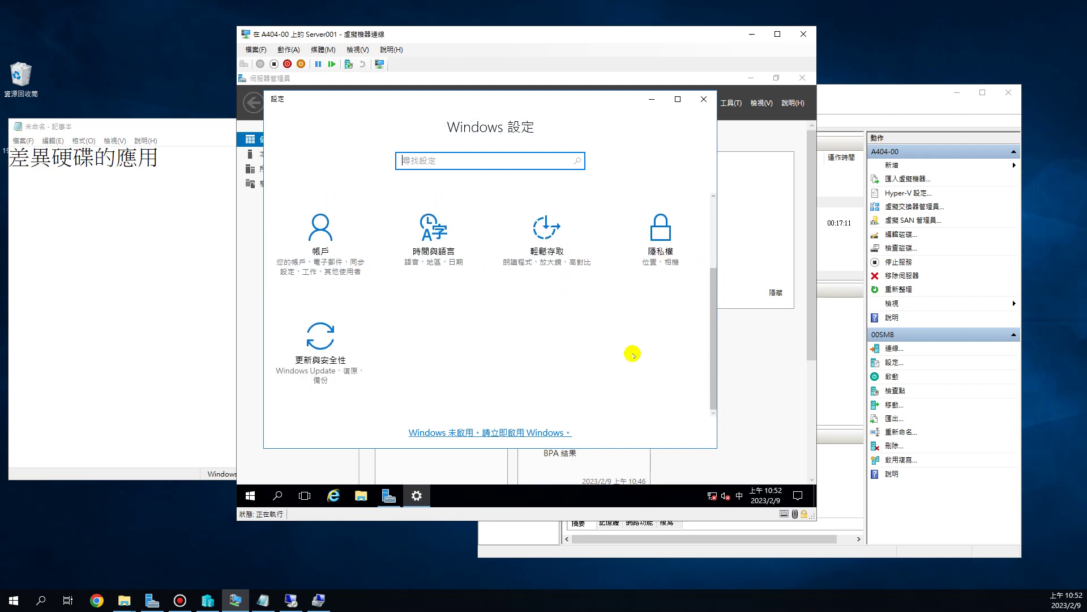
pyautogui.click(327, 346)
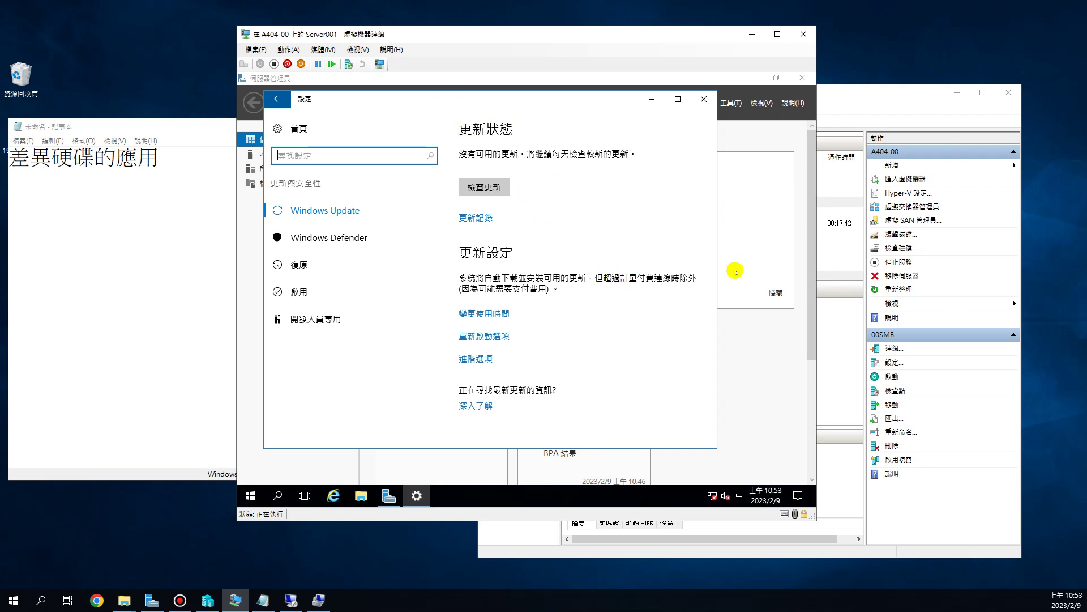
pyautogui.click(704, 99)
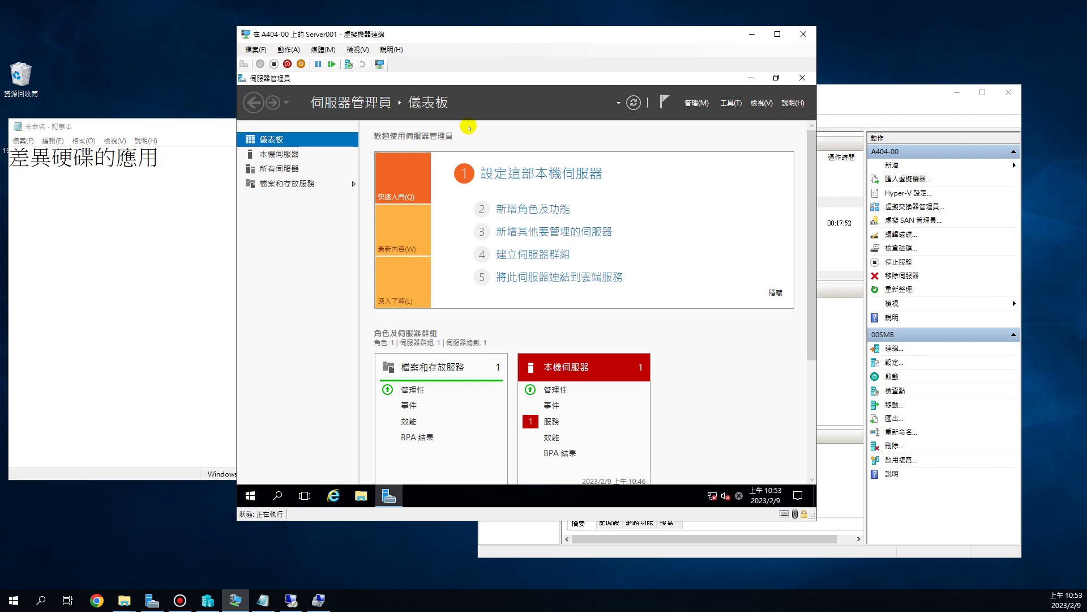
pyautogui.moveTo(458, 39); pyautogui.dragTo(435, 30)
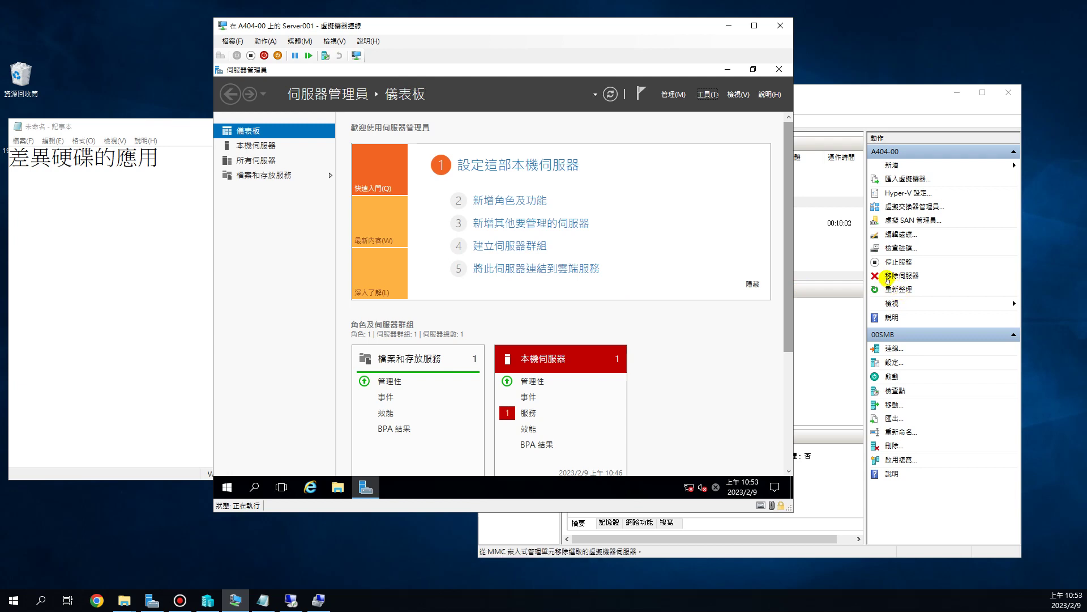
pyautogui.click(874, 98)
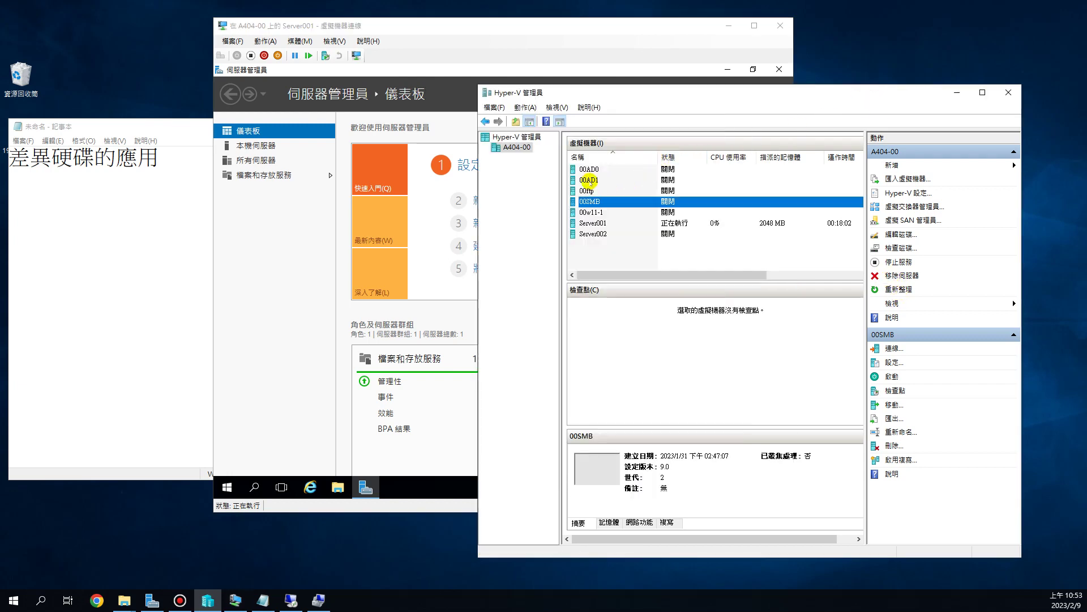
pyautogui.click(589, 180)
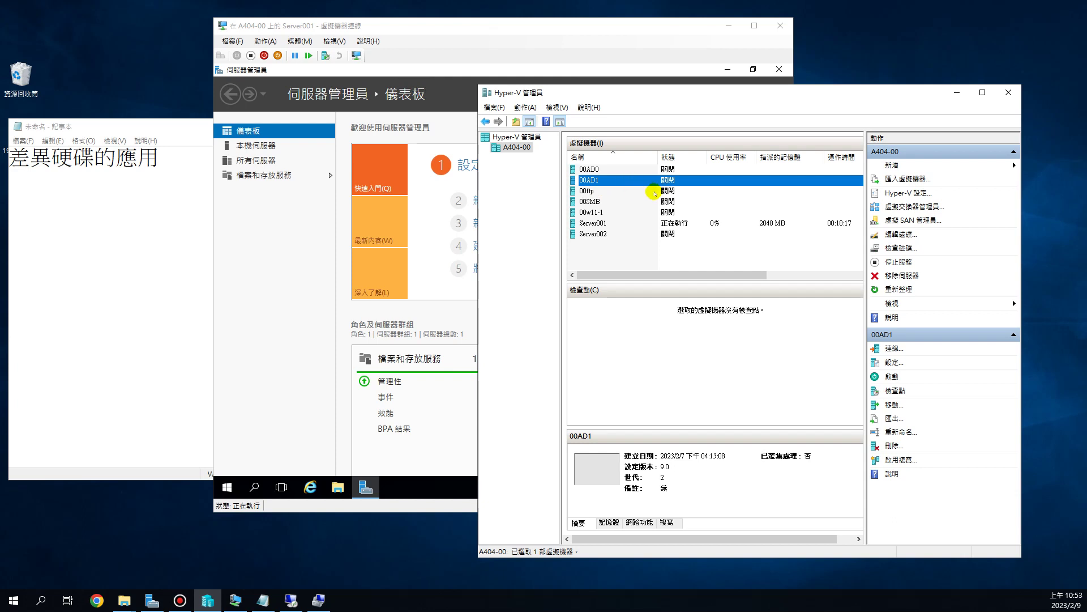
pyautogui.click(580, 28)
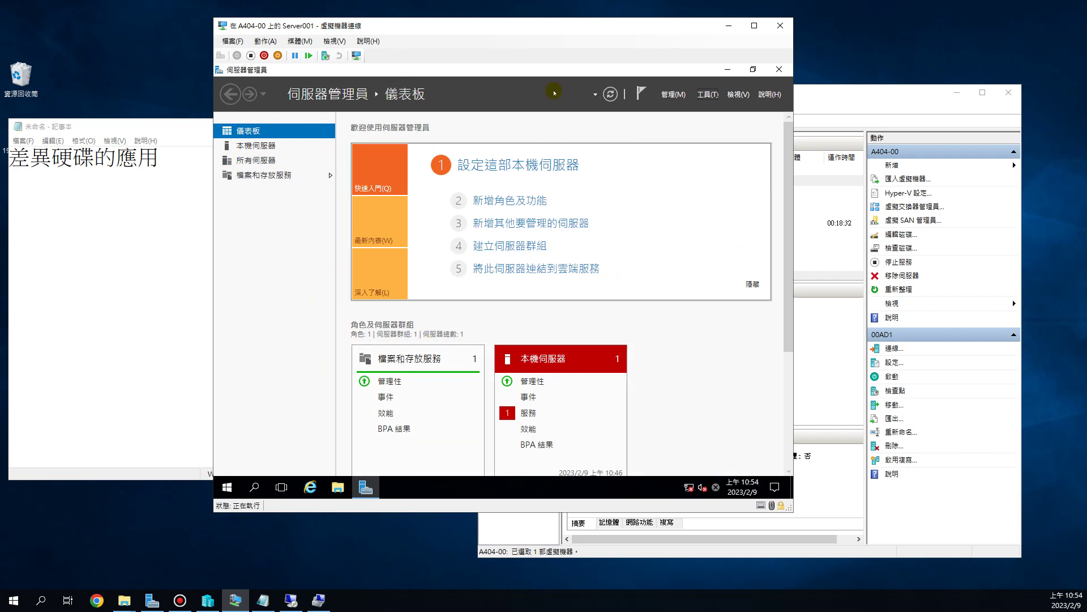
# - Open an administrator Command Prompt inside the Server001 guest
pyautogui.rightClick(228, 487)
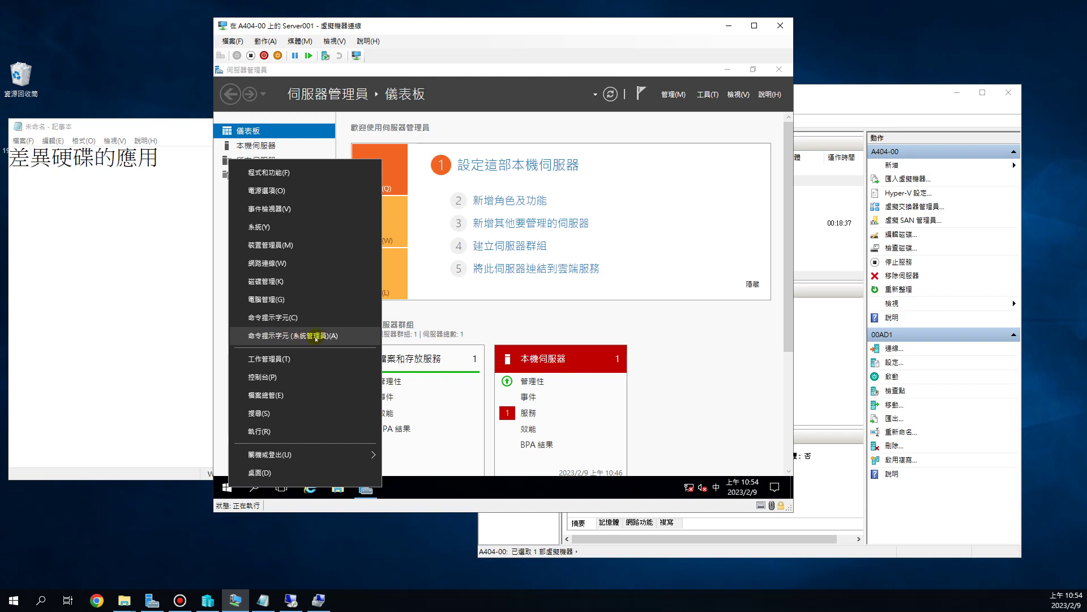
pyautogui.click(315, 337)
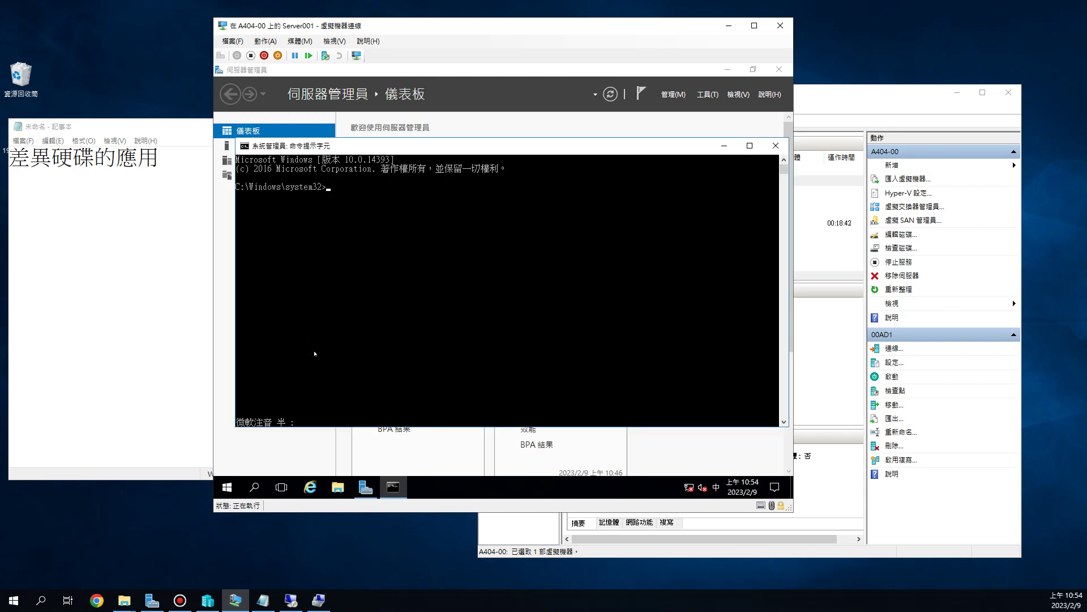
pyautogui.click(335, 189)
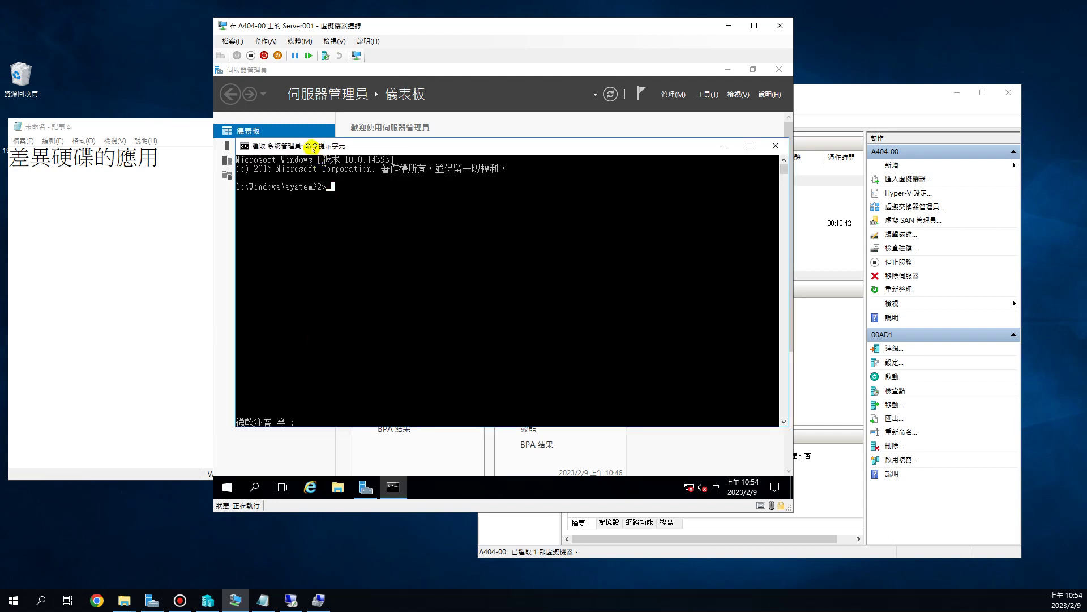
pyautogui.click(394, 149)
# - Switch input to English and run whoami /user to show the administrator's SID
pyautogui.write('w')
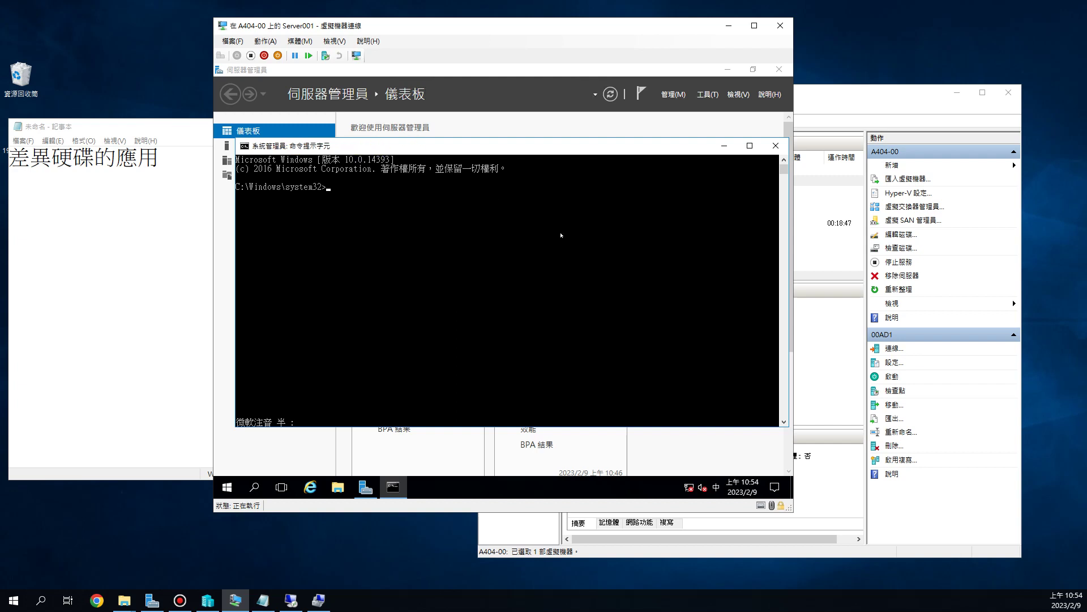
pyautogui.write('ww')
pyautogui.press('Escape')
pyautogui.press('shift')
pyautogui.write('whoami /user')
pyautogui.press('Return')
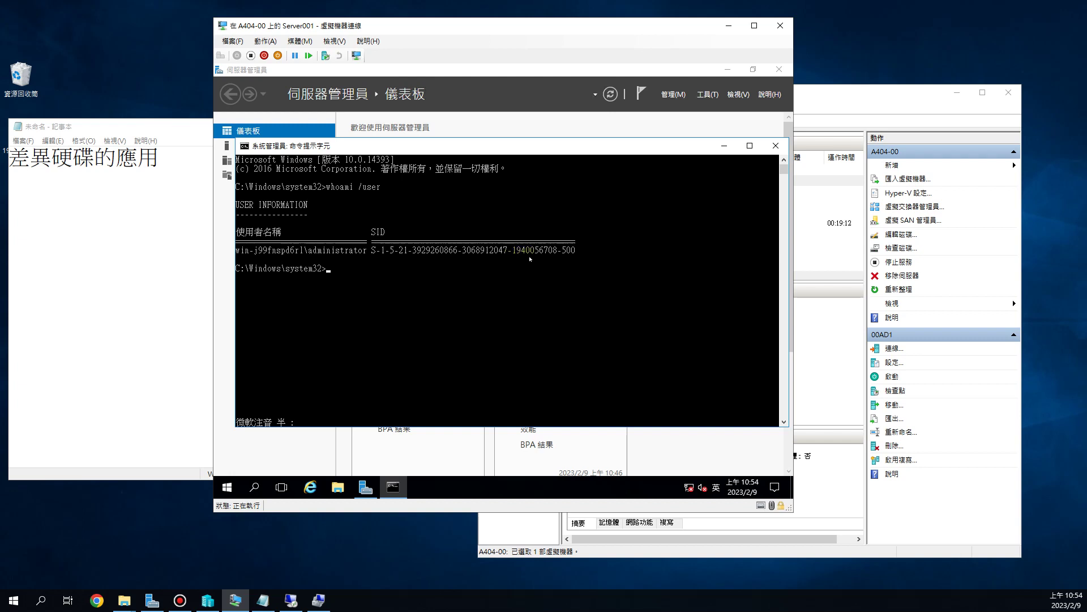
pyautogui.click(335, 40)
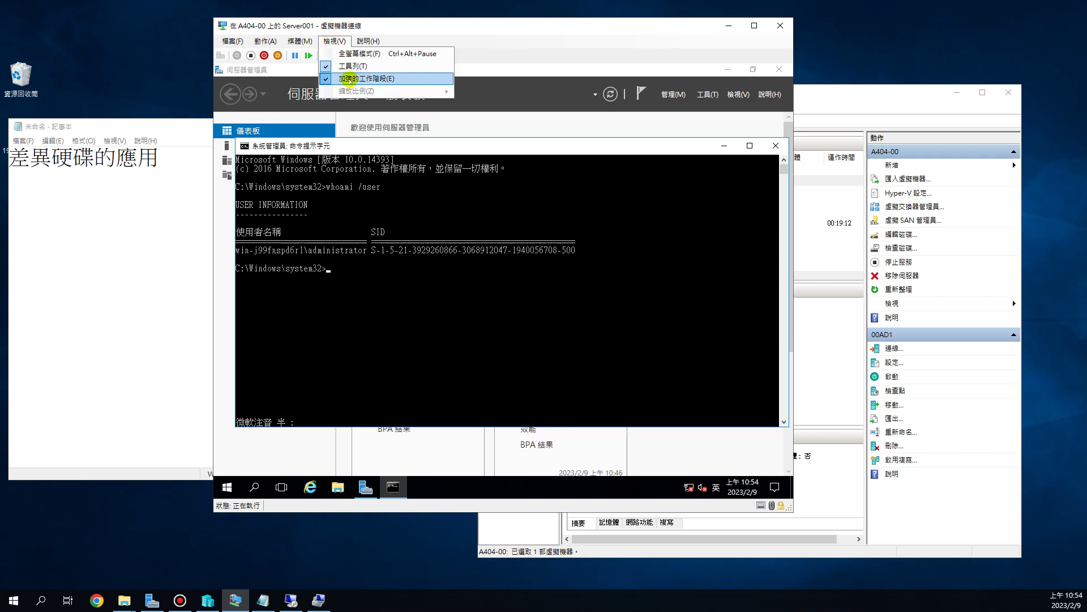
# - Launch Snipping Tool from Windows 附屬應用程式 and snip the whoami /user output region
pyautogui.click(581, 268)
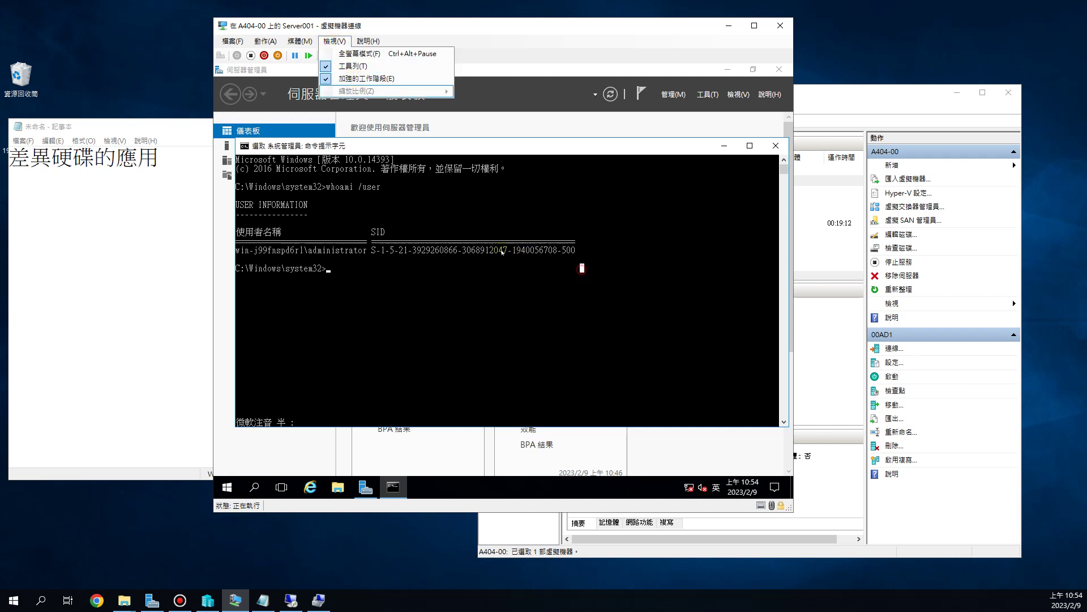
pyautogui.click(597, 232)
pyautogui.click(13, 600)
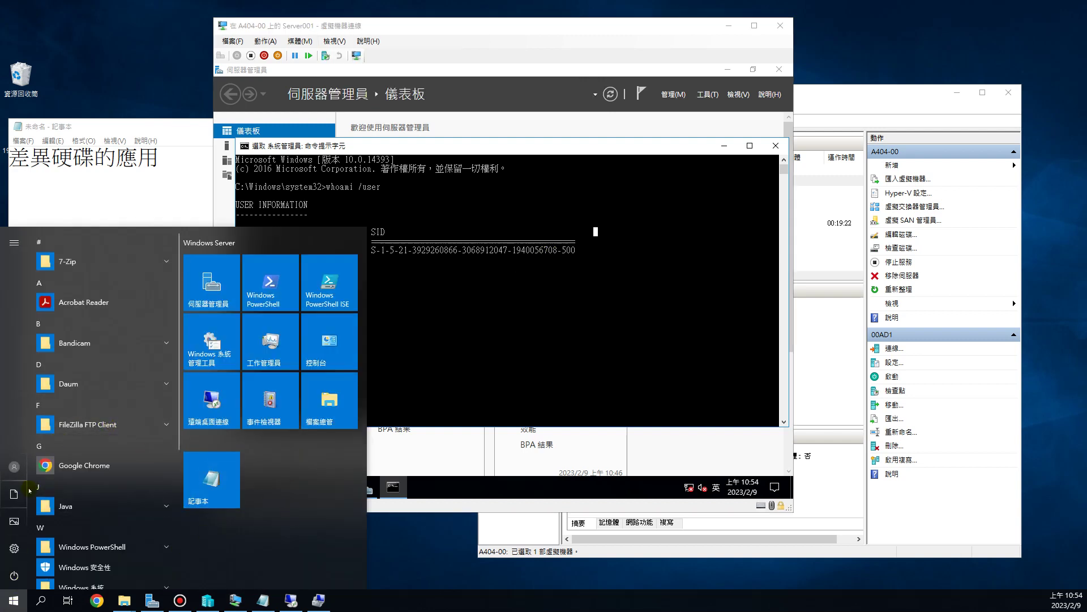
pyautogui.scroll(-3, 119, 462)
pyautogui.click(119, 465)
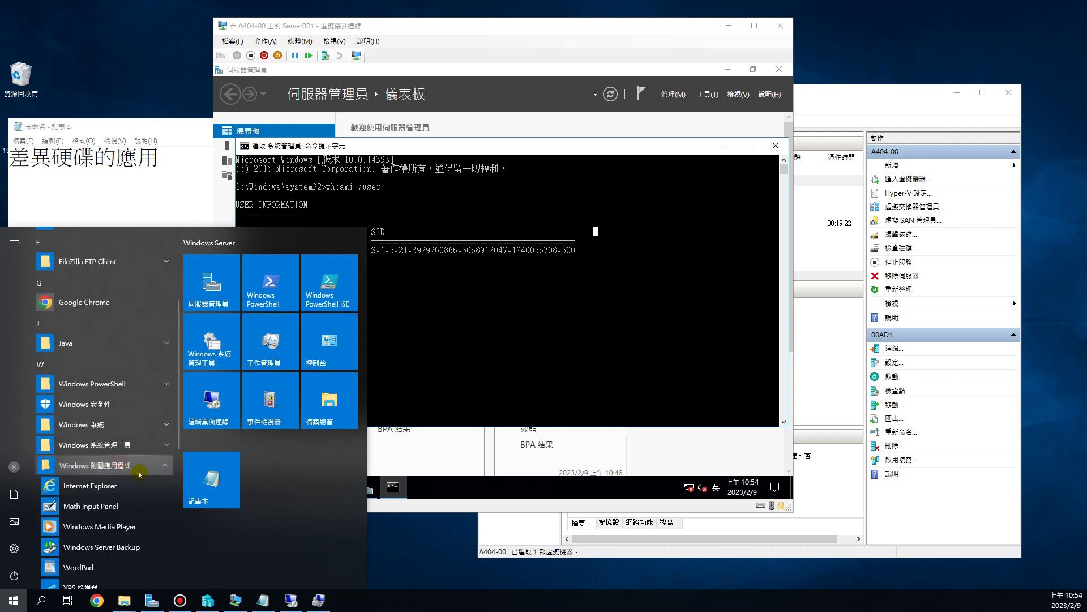
pyautogui.scroll(-2, 73, 499)
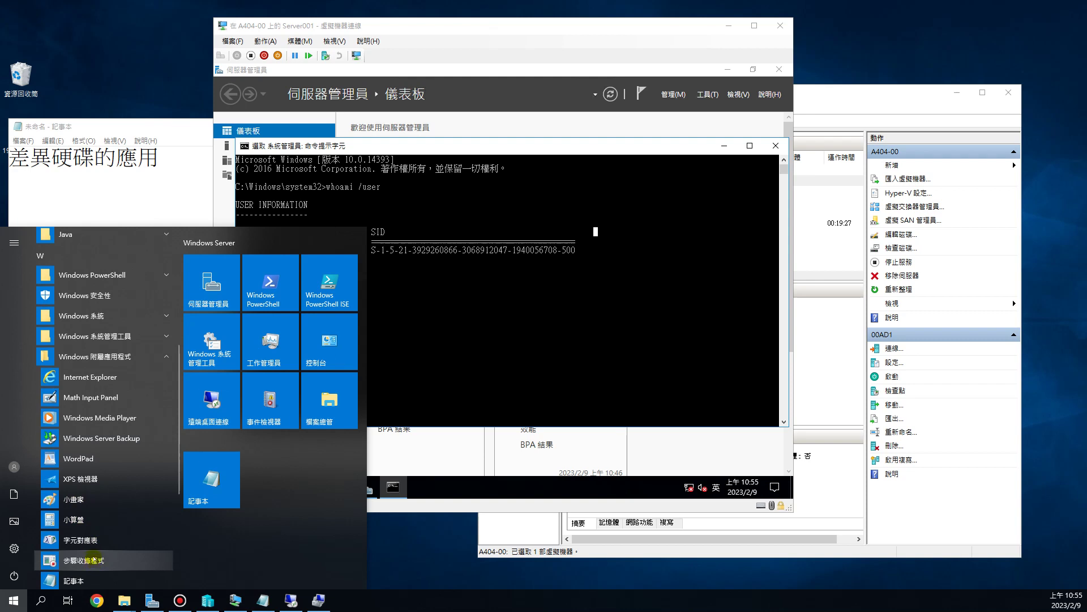
pyautogui.scroll(-1, 94, 561)
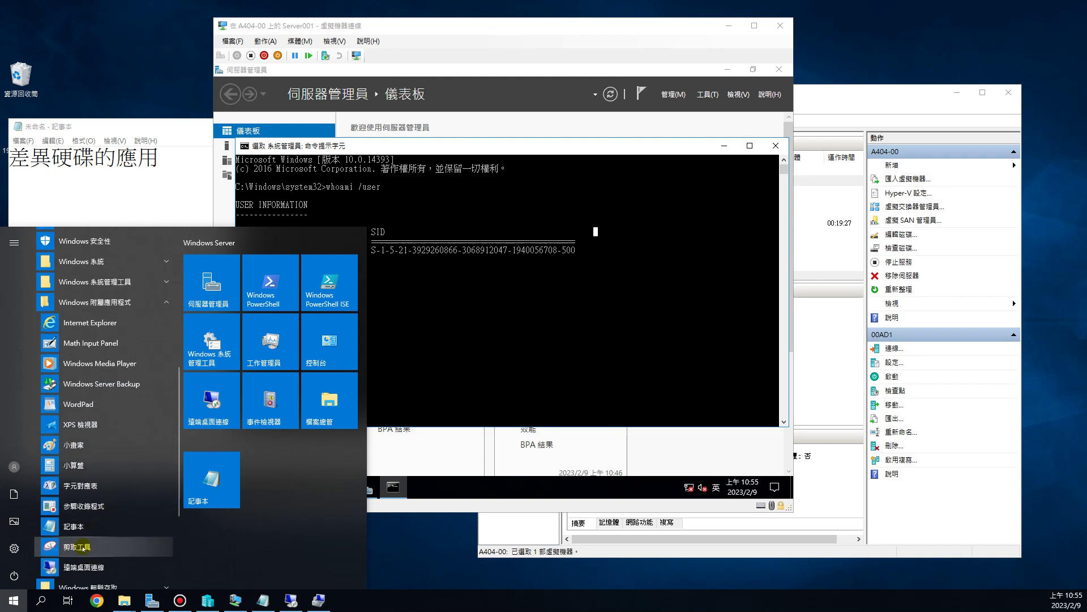
pyautogui.click(82, 546)
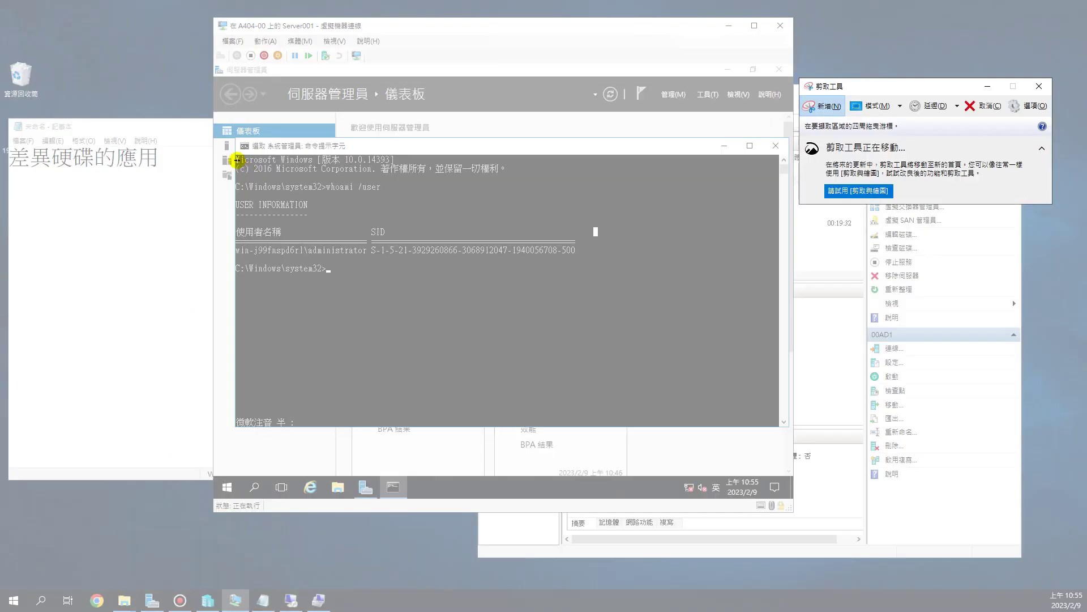
pyautogui.moveTo(236, 157); pyautogui.dragTo(628, 313)
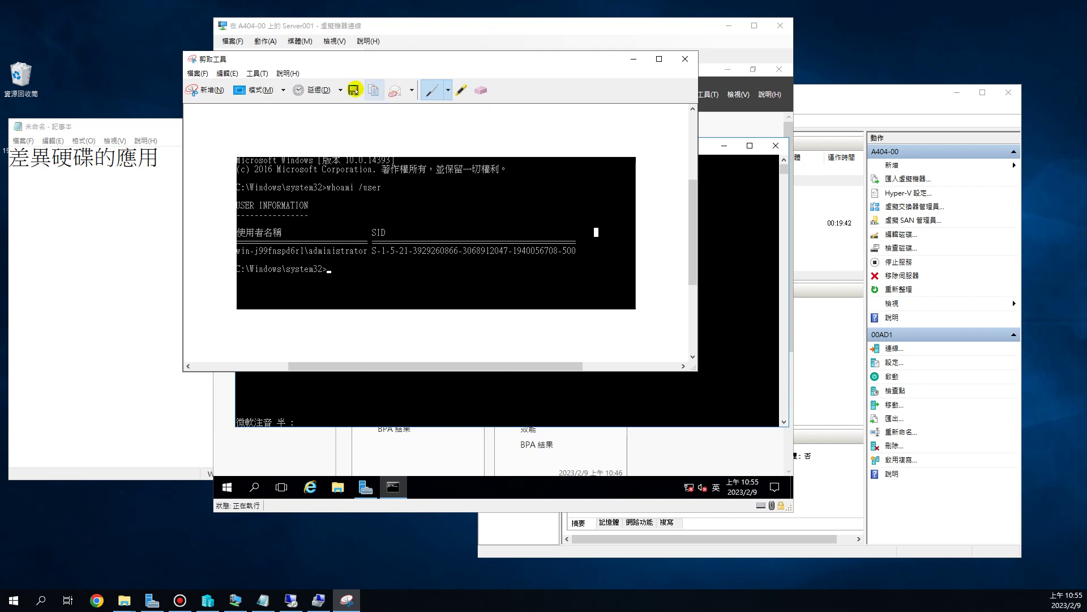
# - Launch WordPad and paste the SID screenshot into a new document
pyautogui.click(13, 599)
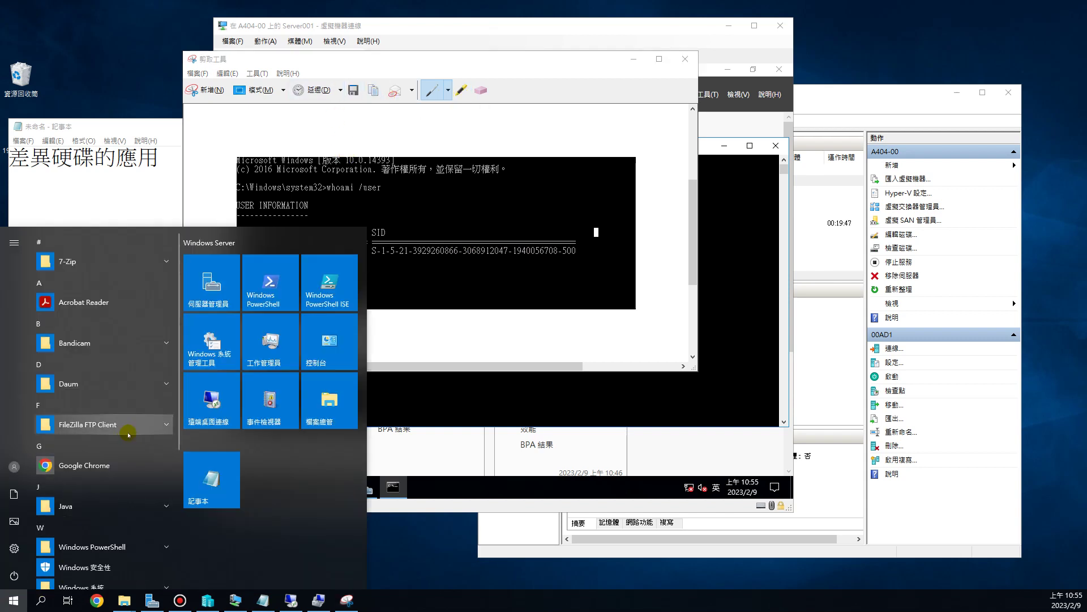
pyautogui.scroll(-2, 115, 478)
pyautogui.scroll(-1, 115, 481)
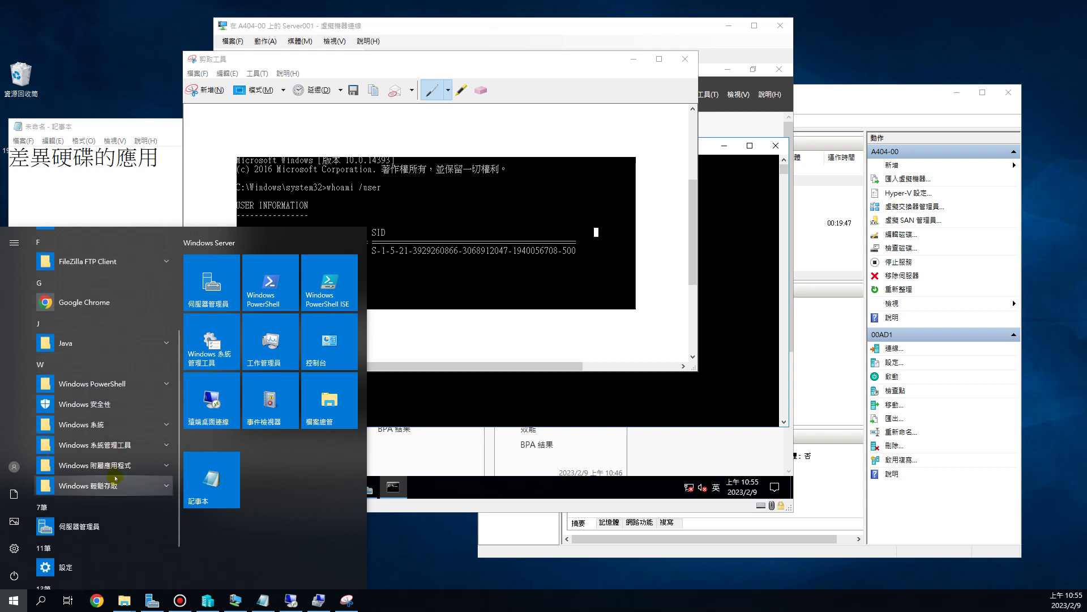
pyautogui.click(130, 465)
pyautogui.scroll(-2, 107, 504)
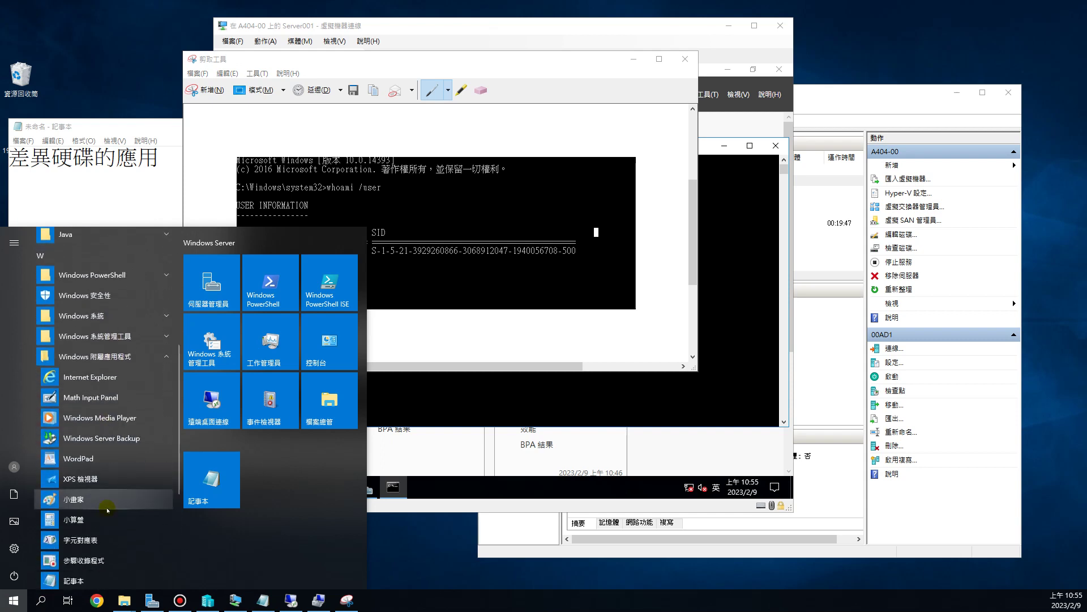
pyautogui.click(630, 364)
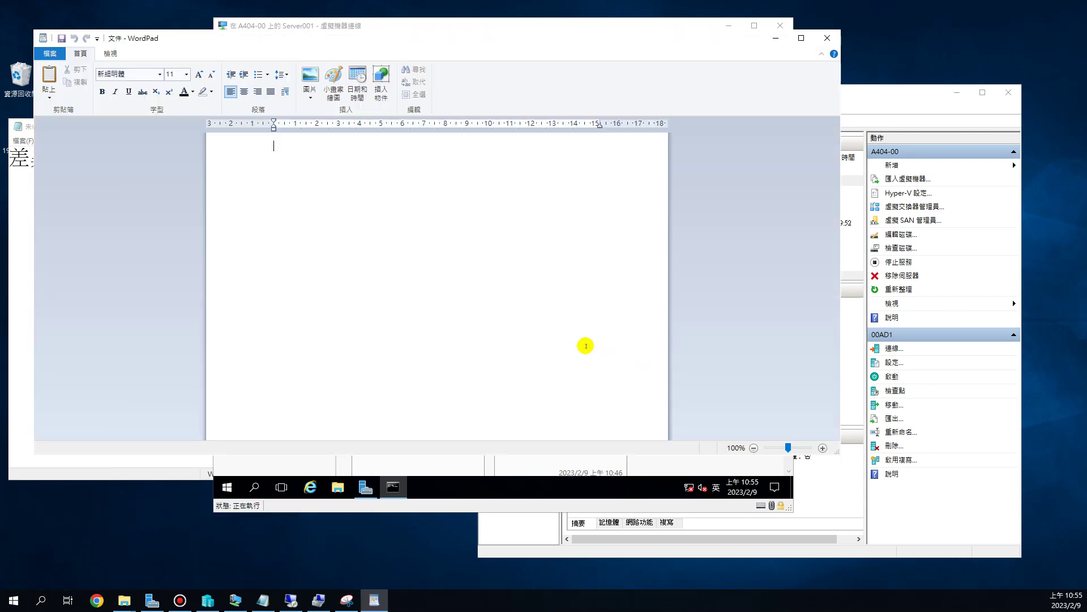
pyautogui.hotkey('ctrl', 'v')
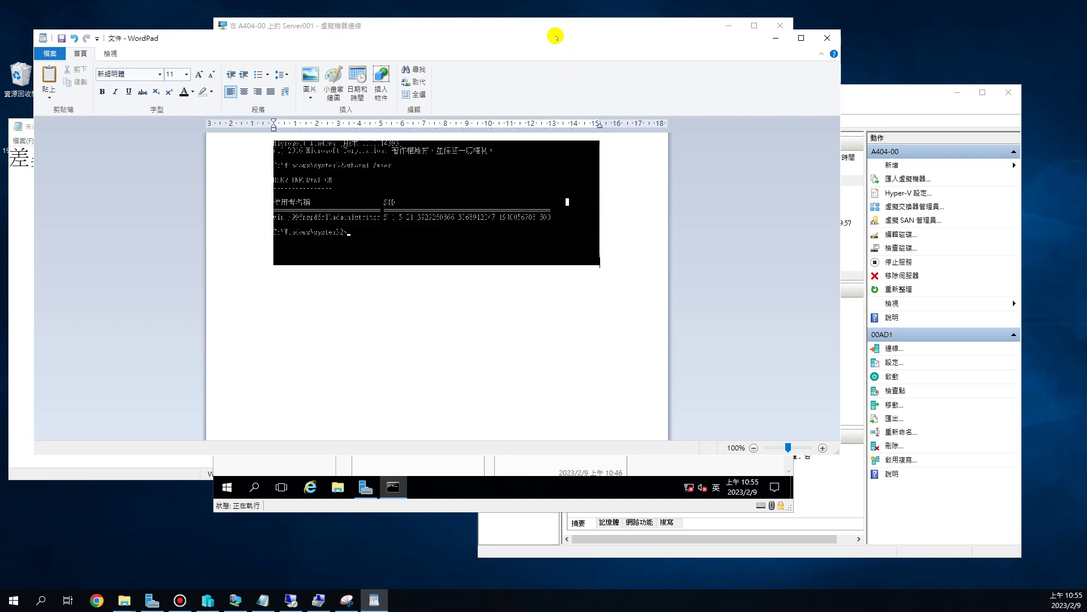
pyautogui.moveTo(570, 40); pyautogui.dragTo(539, 92)
pyautogui.click(479, 271)
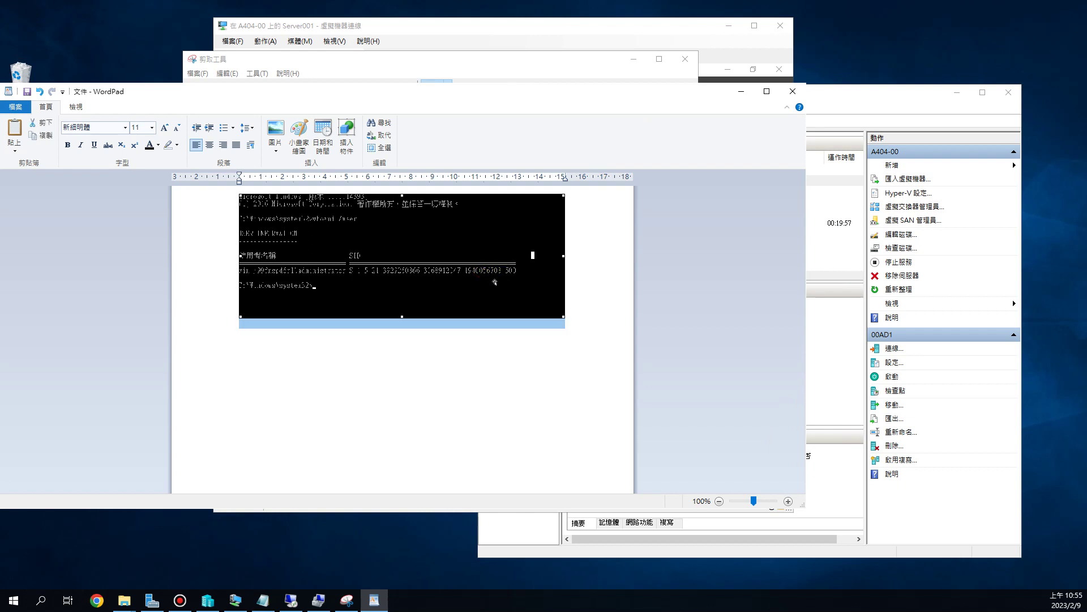
# - Restore WordPad, reposition it to uncover the notes, and start a line below the screenshot
pyautogui.click(740, 92)
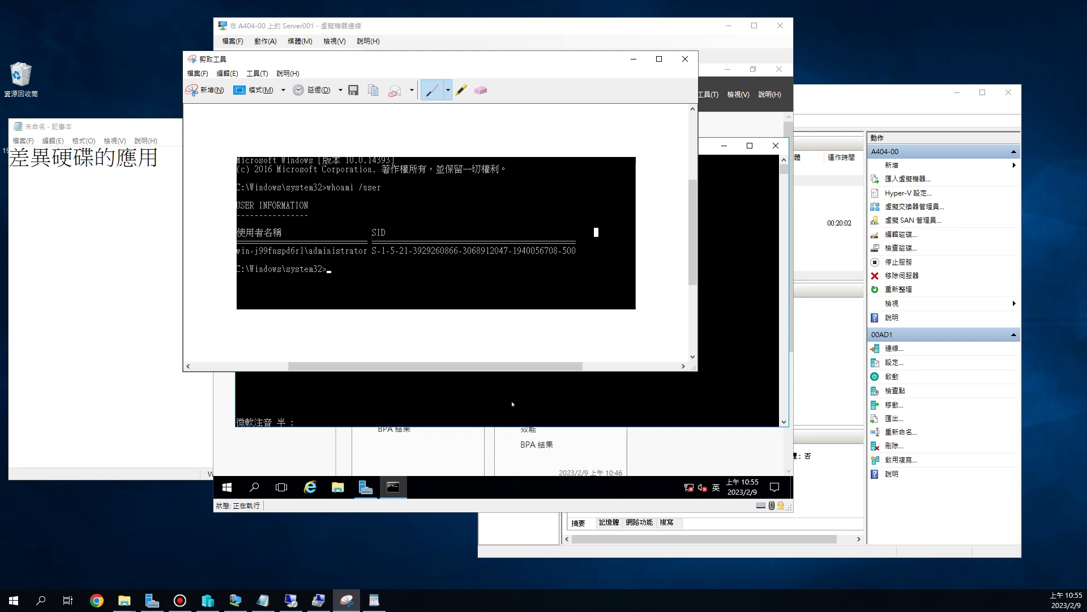
pyautogui.click(515, 403)
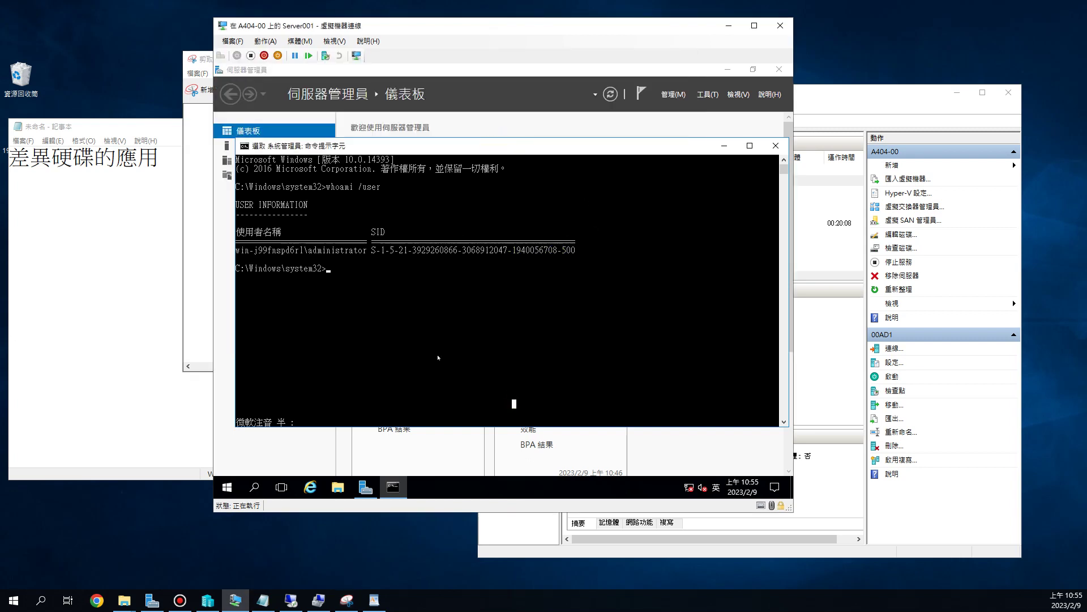
pyautogui.click(374, 600)
pyautogui.rightClick(374, 600)
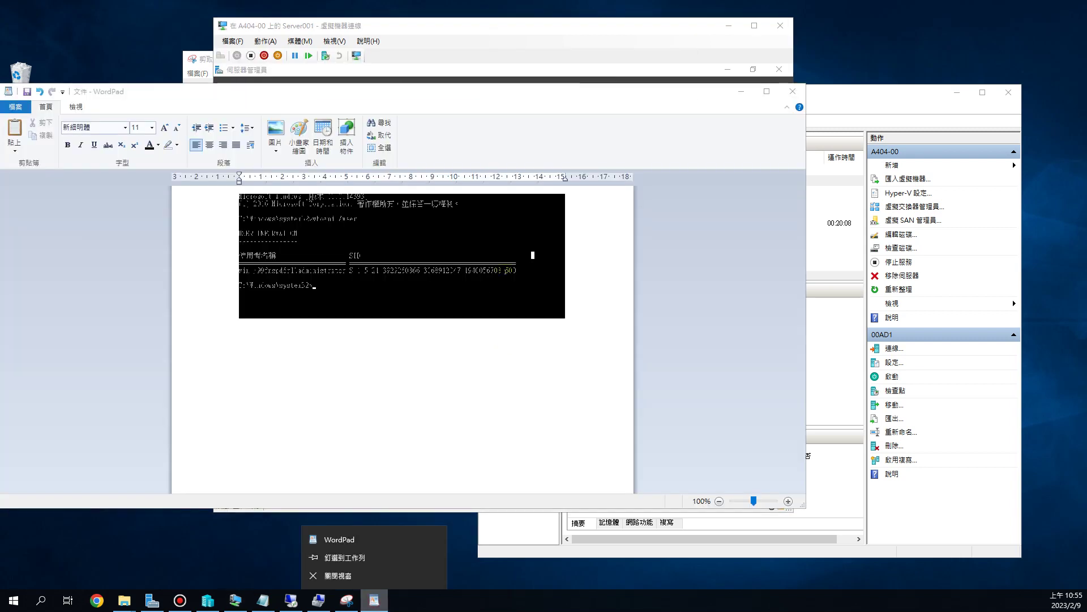
pyautogui.click(442, 342)
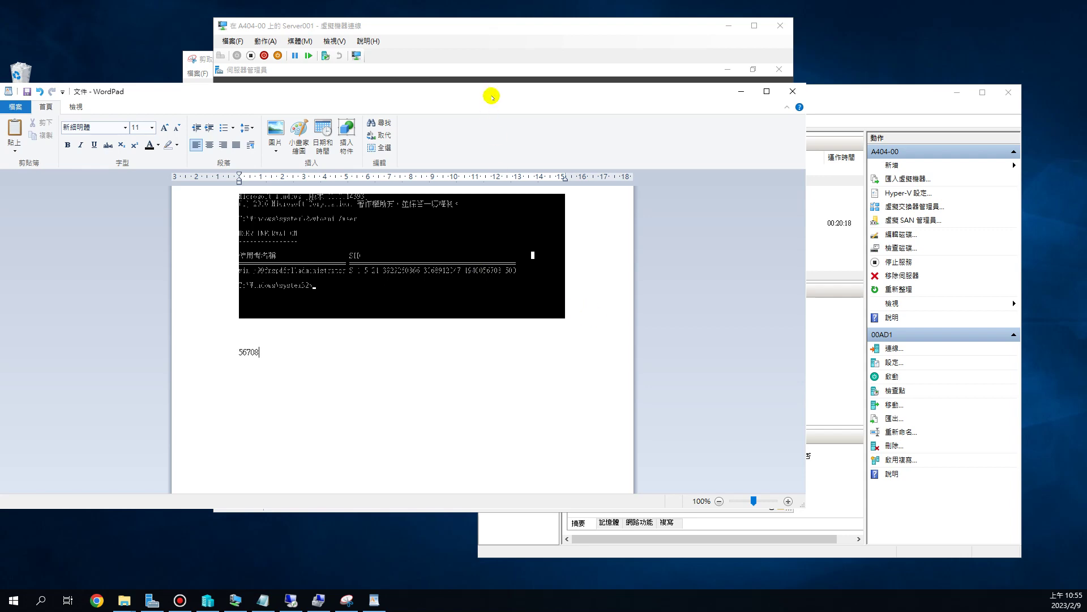
pyautogui.moveTo(548, 99); pyautogui.dragTo(559, 277)
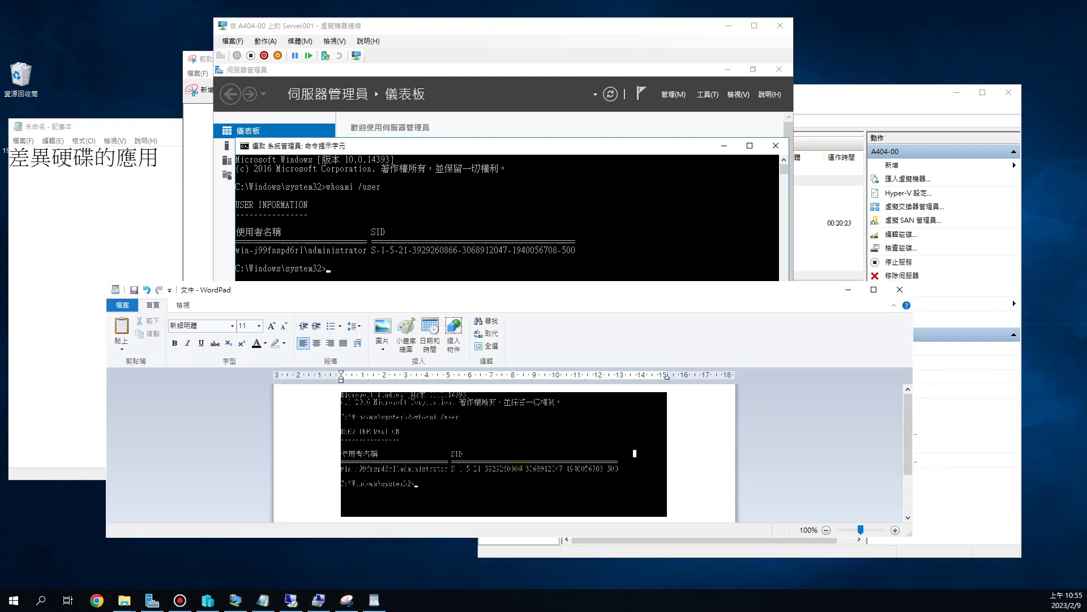
pyautogui.hotkey('ctrl', 'v')
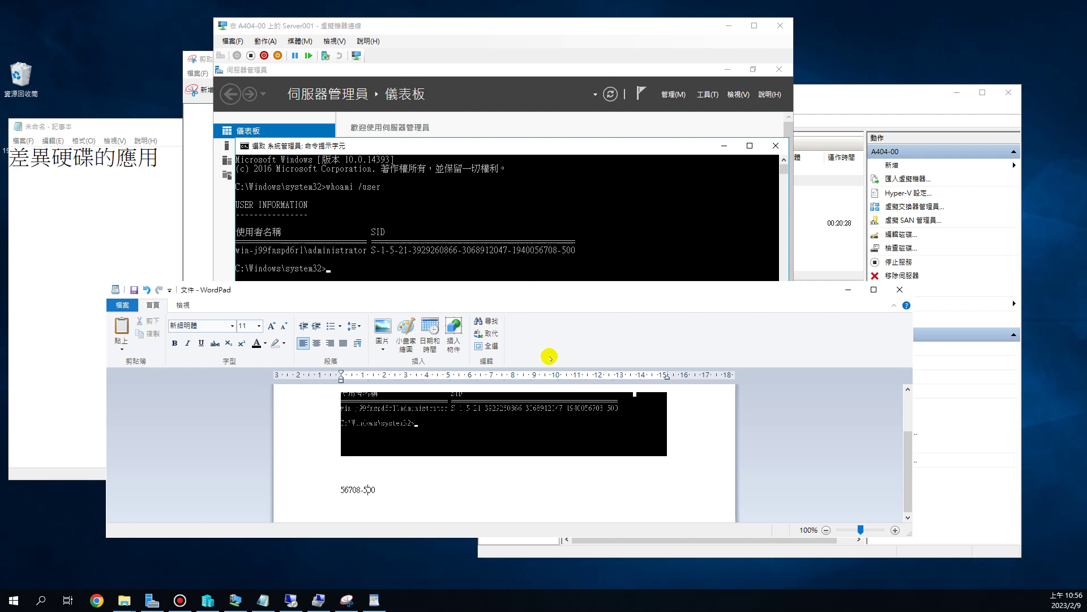
# - Minimize WordPad and close the guest's Command Prompt window
pyautogui.click(848, 292)
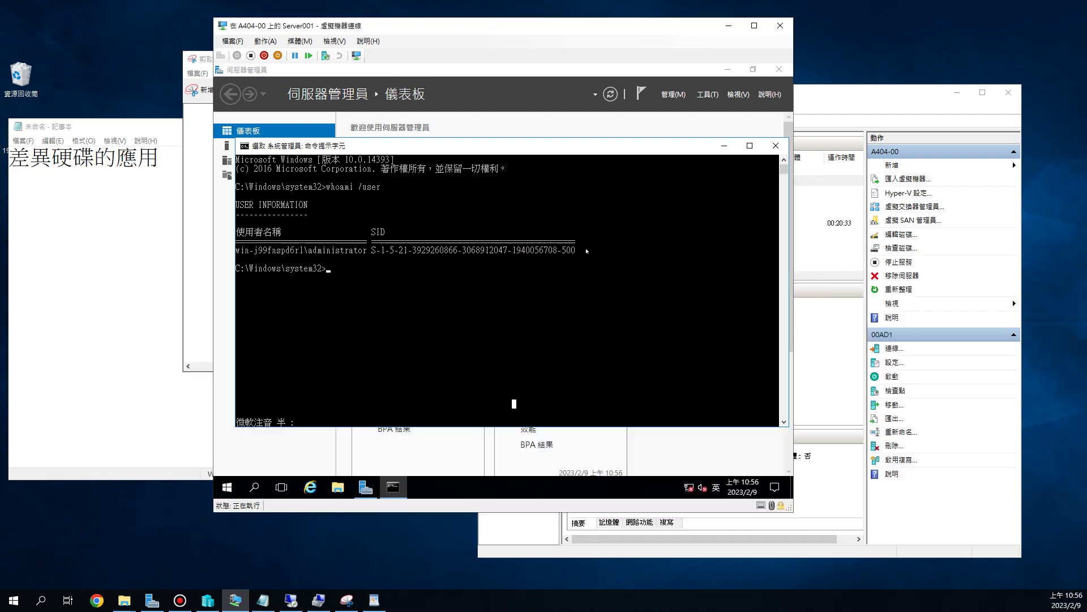
pyautogui.click(724, 145)
pyautogui.click(776, 146)
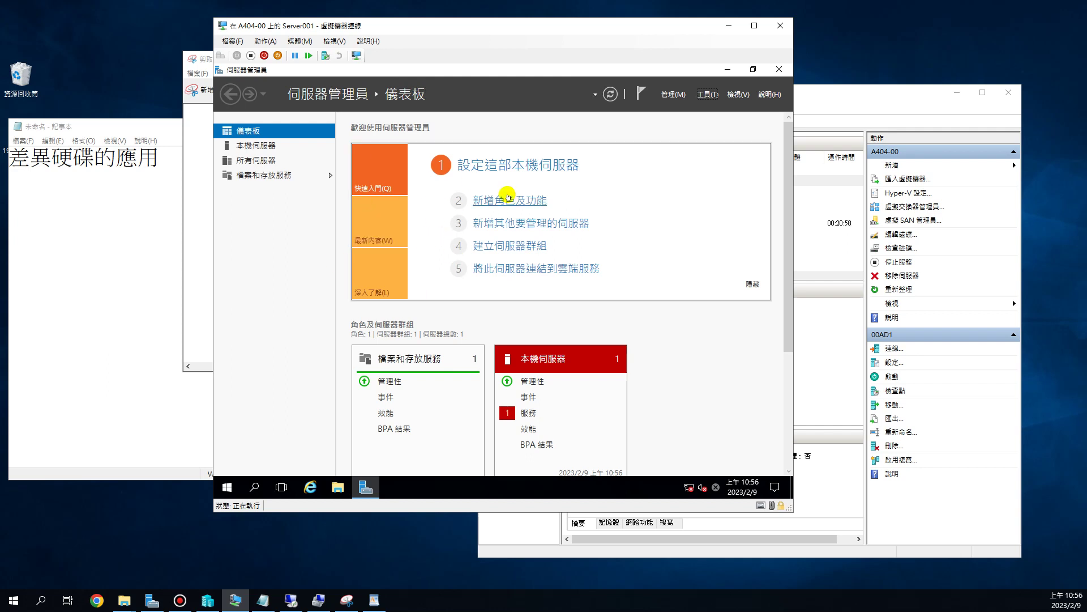
# - Select the 父系硬碟 heading and 清除SID text in Notepad, then move the VM window right
pyautogui.click(507, 200)
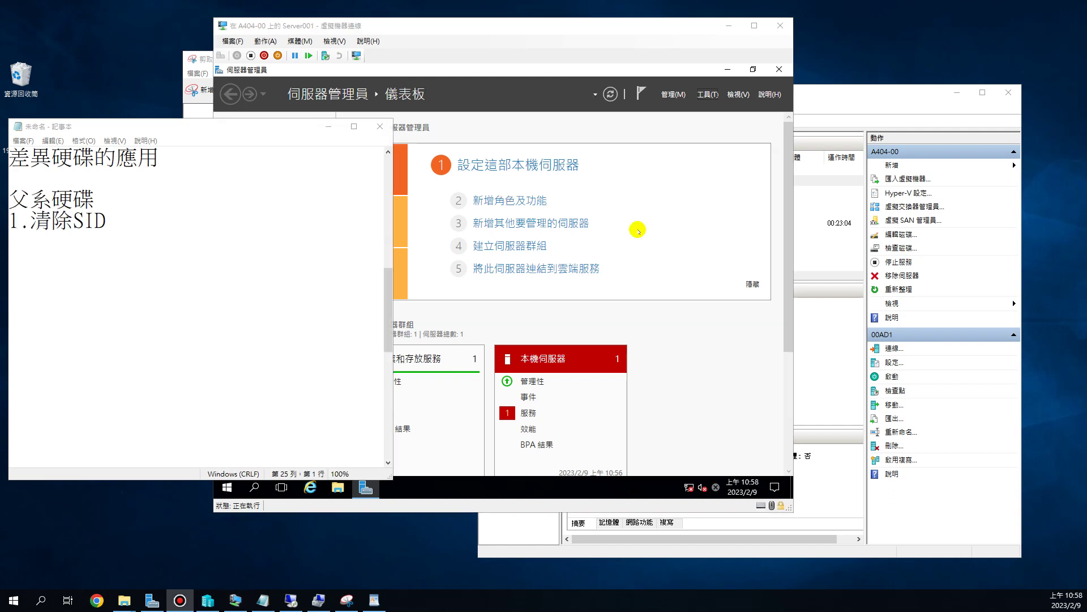
pyautogui.moveTo(95, 199); pyautogui.dragTo(10, 200)
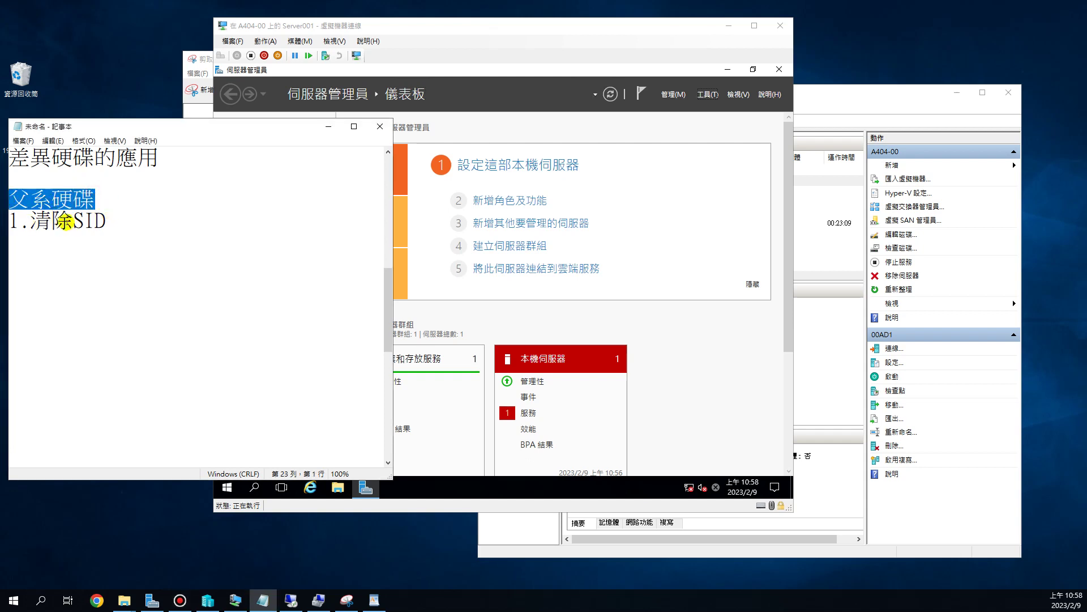
pyautogui.moveTo(30, 224); pyautogui.dragTo(16, 199)
pyautogui.moveTo(107, 224); pyautogui.dragTo(31, 224)
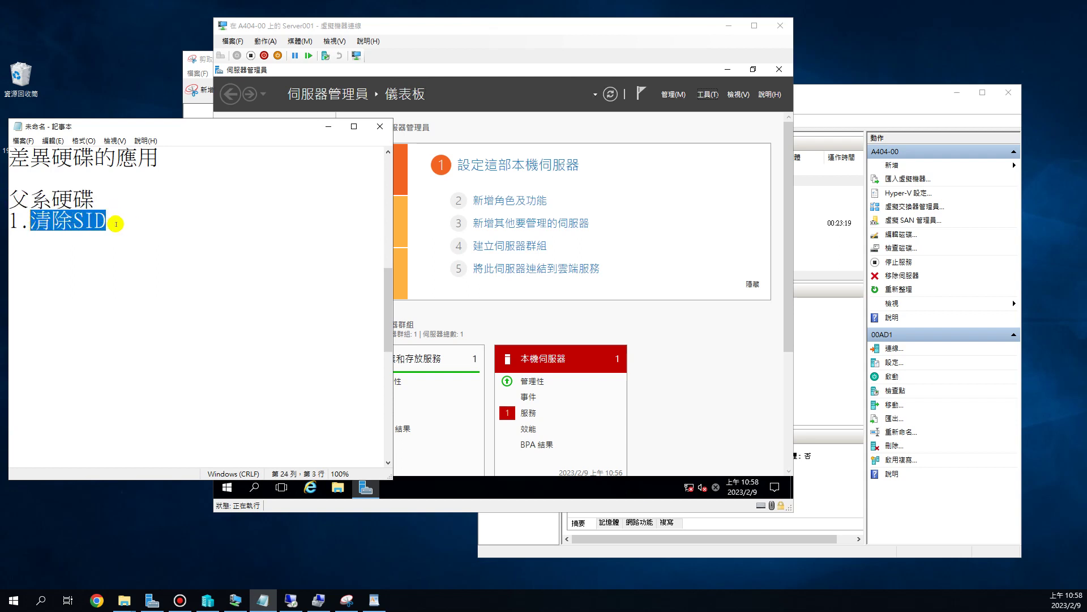
pyautogui.click(114, 220)
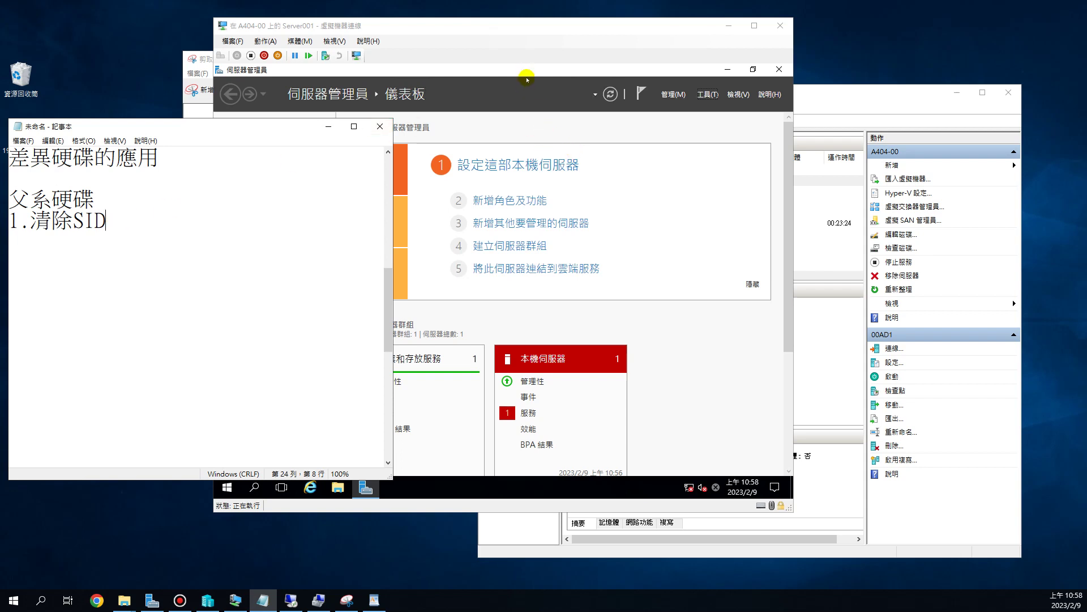
pyautogui.moveTo(516, 31); pyautogui.dragTo(582, 26)
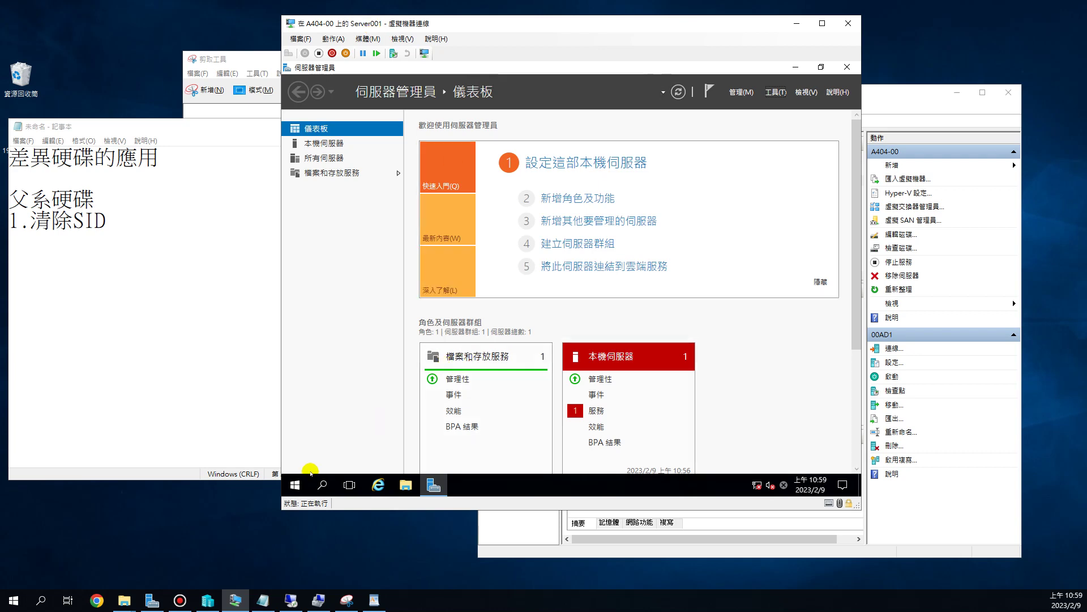
# - In the guest's File Explorer, browse from C: through Windows and System32 into Sysprep
pyautogui.click(406, 485)
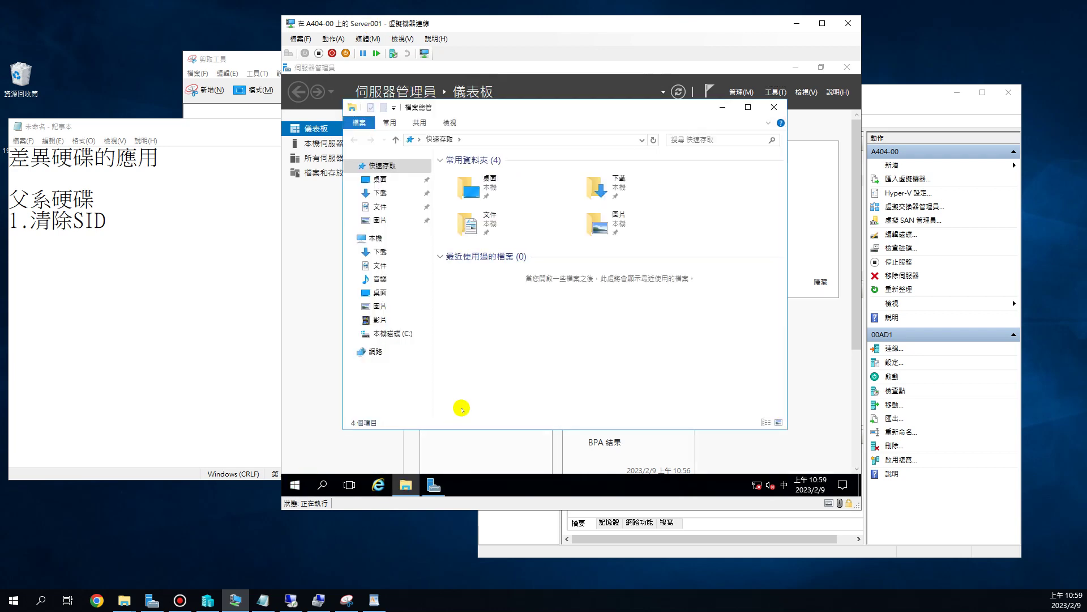
pyautogui.click(400, 339)
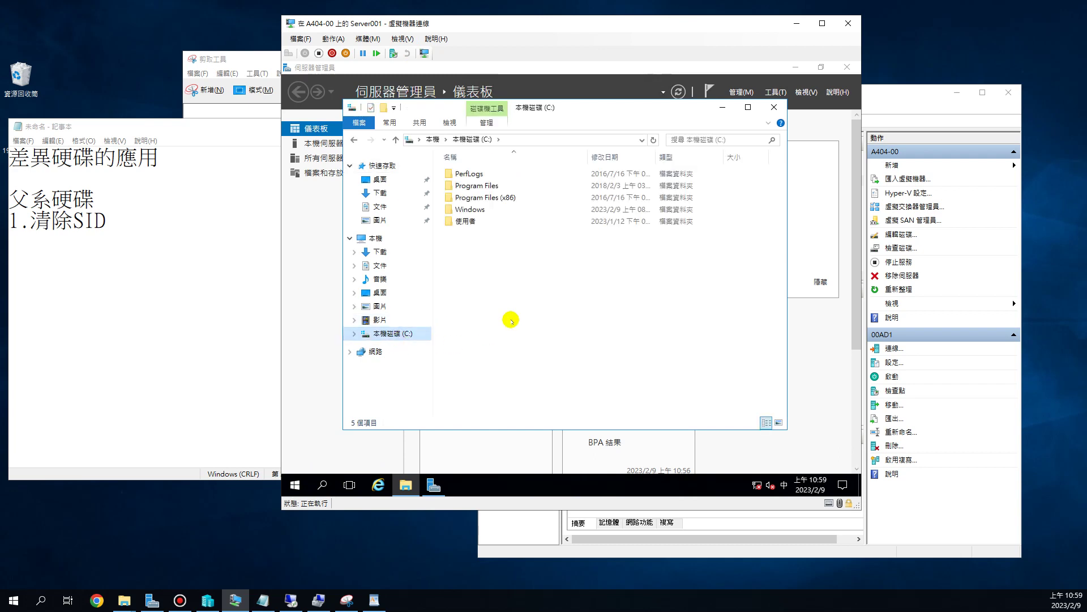
pyautogui.doubleClick(470, 209)
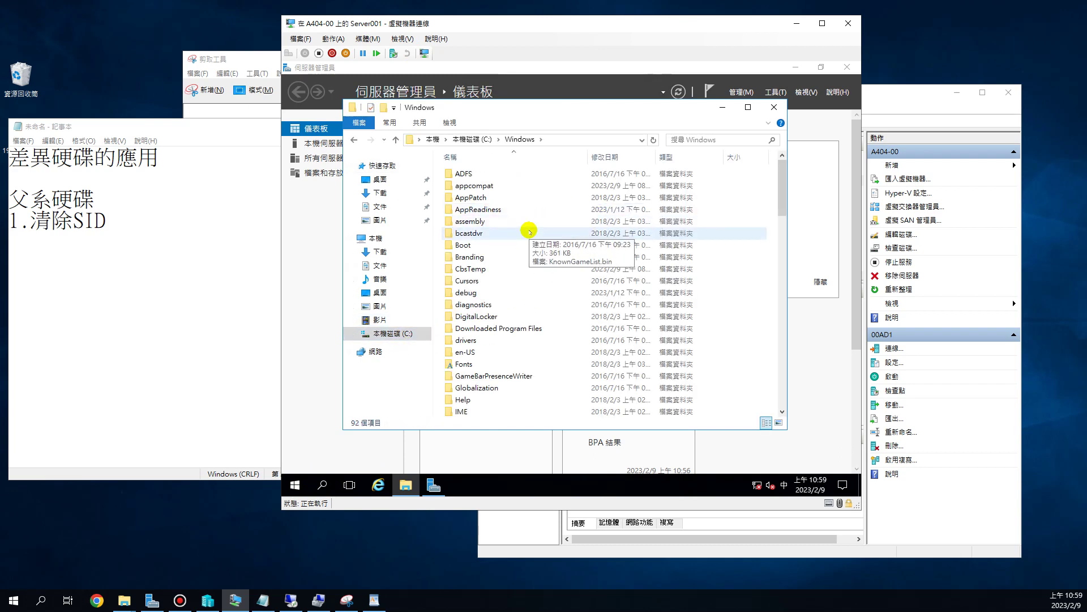
pyautogui.scroll(-3, 529, 237)
pyautogui.scroll(-3, 530, 237)
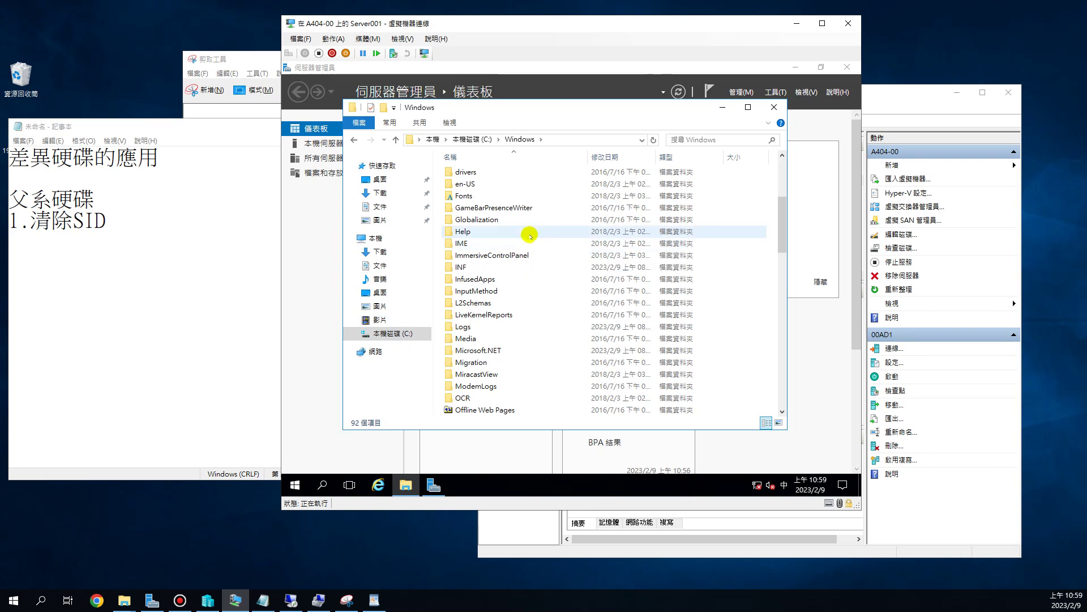
pyautogui.scroll(-11, 531, 232)
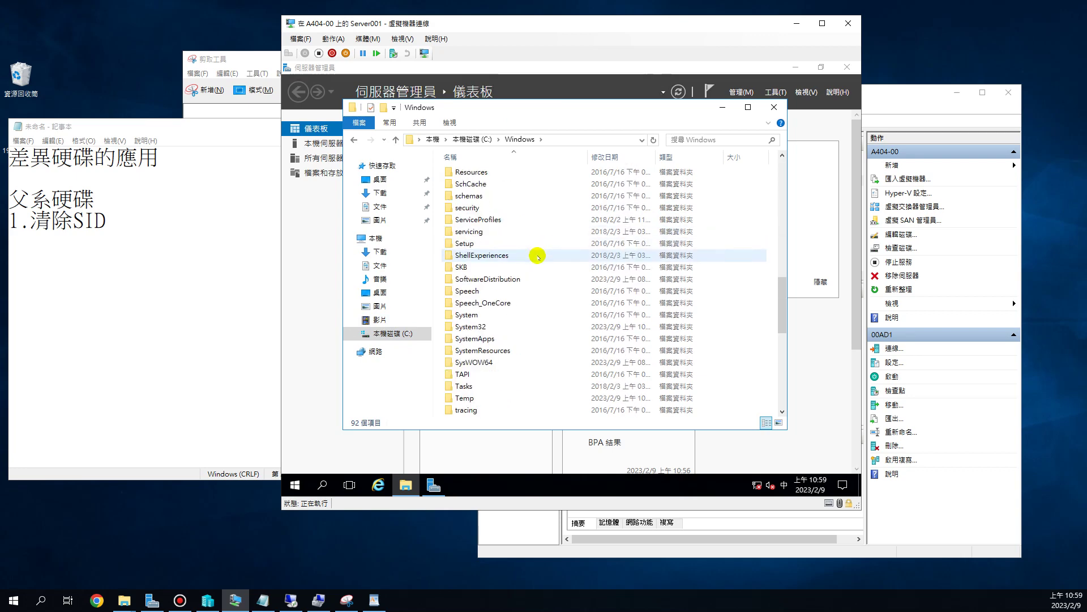
pyautogui.click(502, 256)
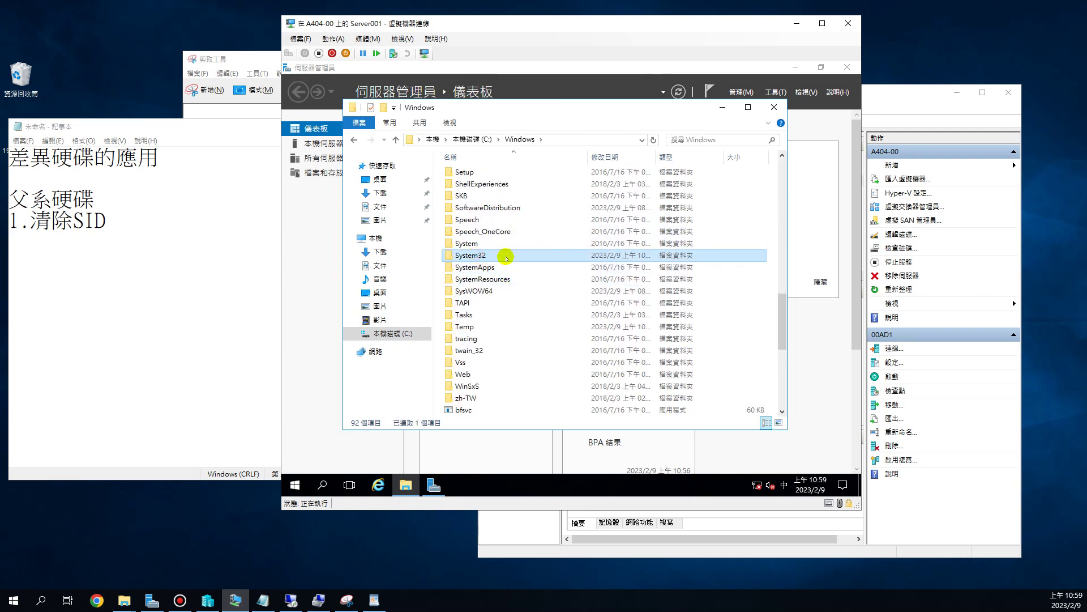
pyautogui.doubleClick(506, 257)
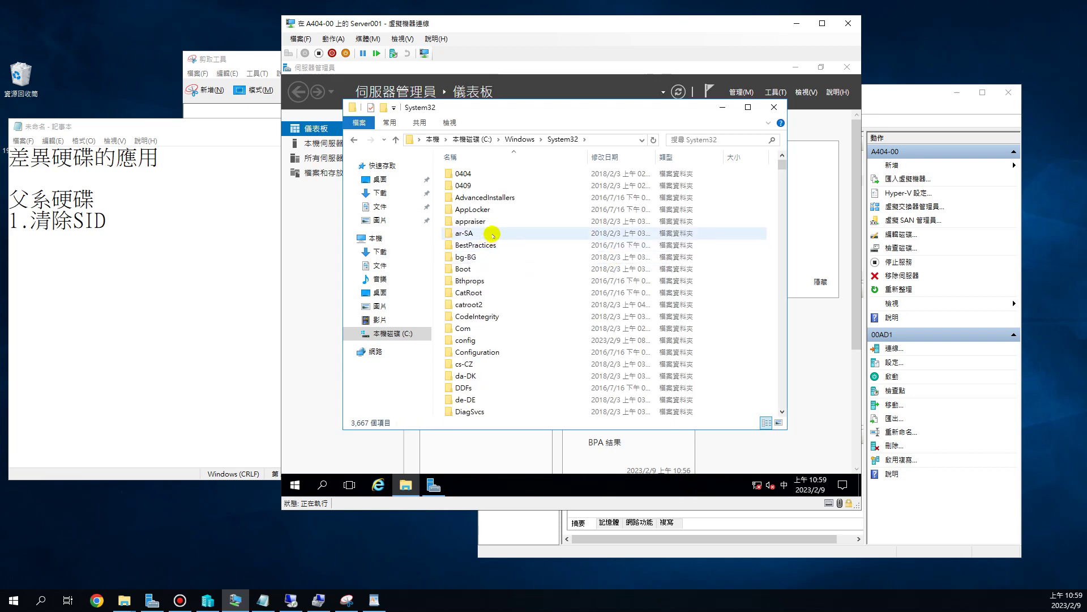
pyautogui.scroll(-9, 493, 243)
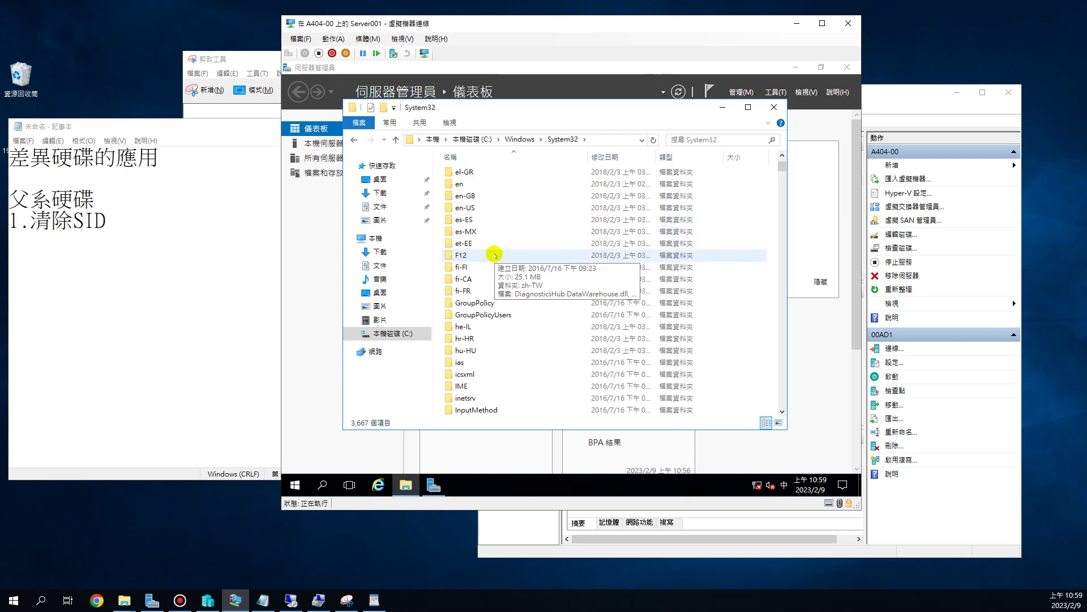
pyautogui.scroll(-6, 496, 261)
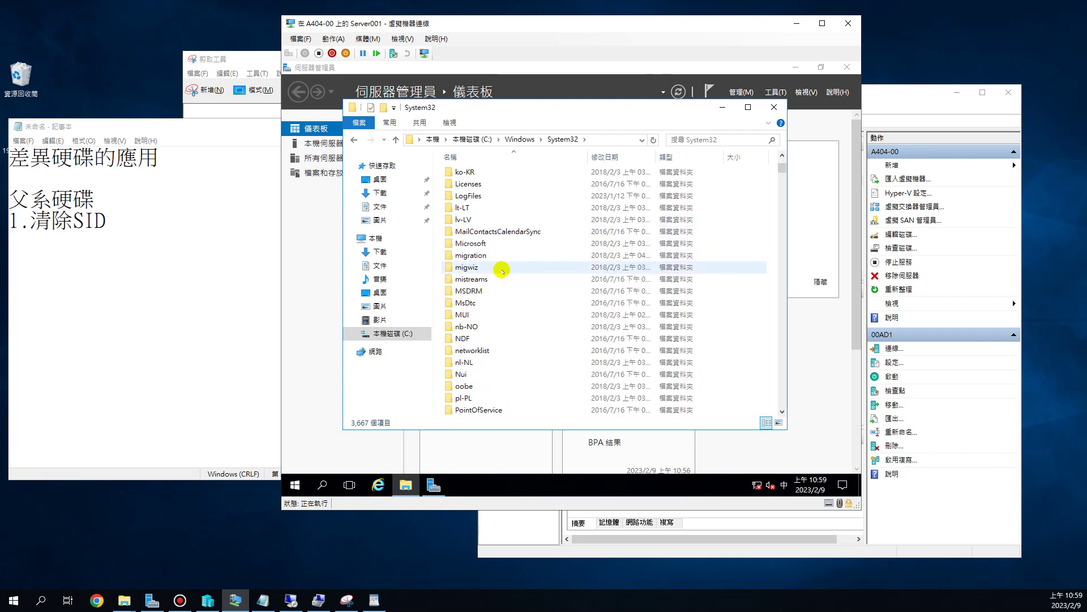
pyautogui.scroll(-7, 502, 270)
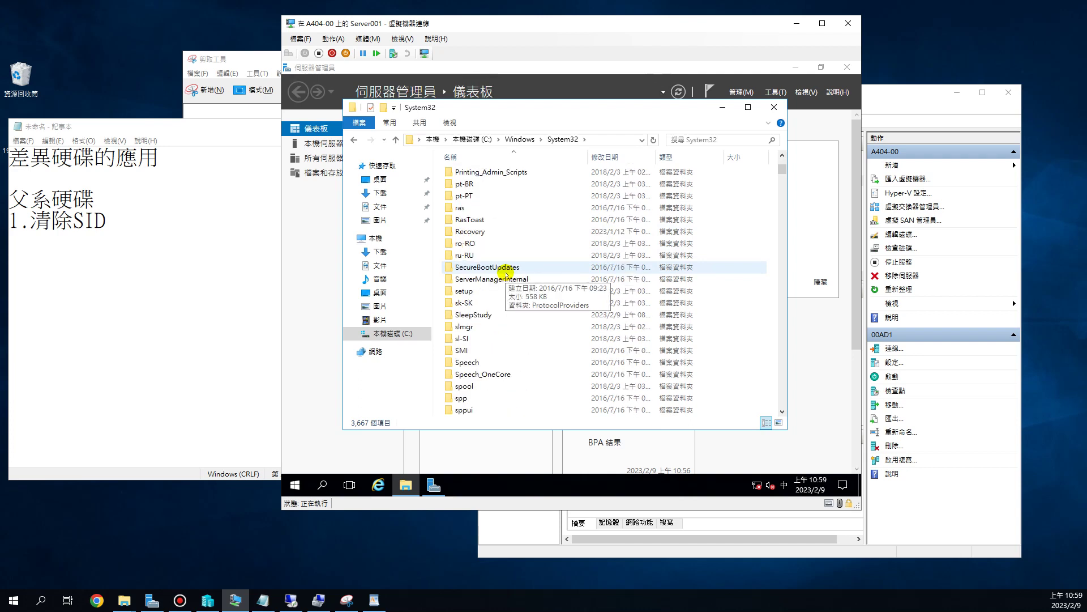
pyautogui.scroll(-3, 498, 317)
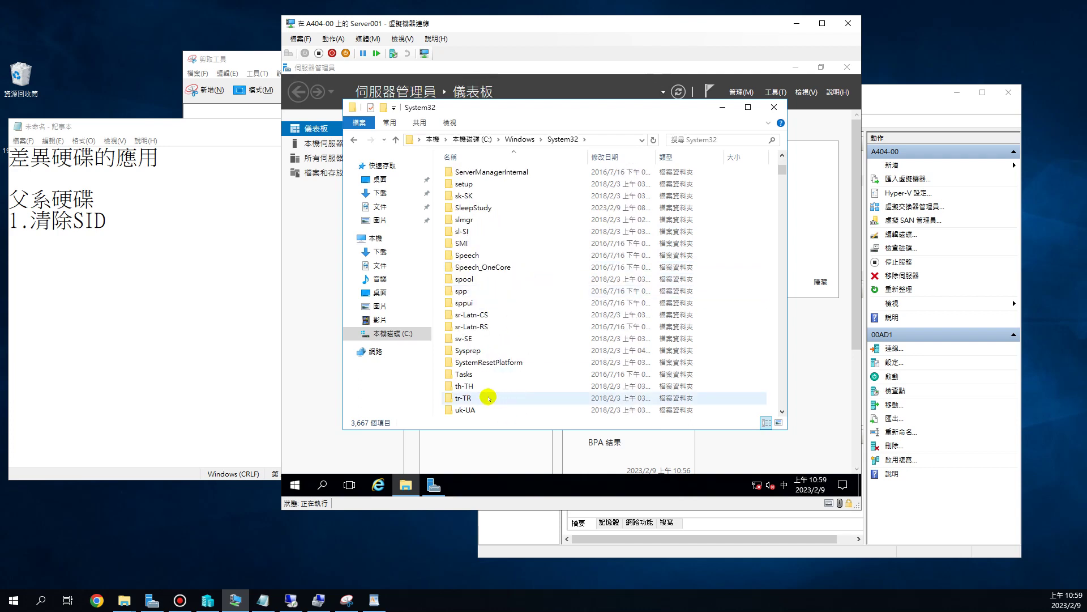
pyautogui.click(482, 351)
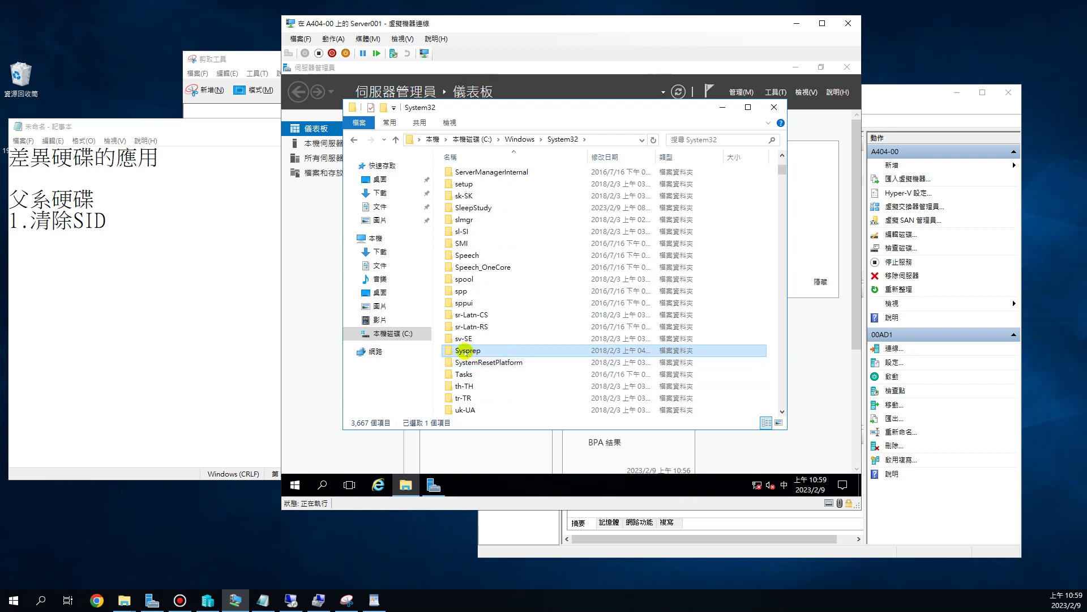
pyautogui.doubleClick(464, 351)
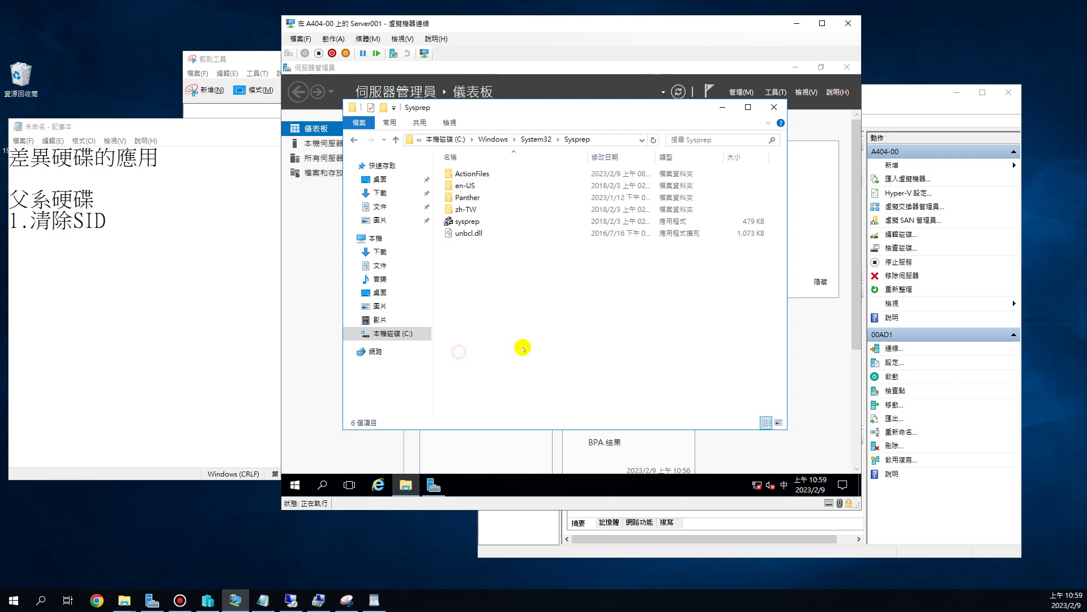
# - Run sysprep.exe from the Sysprep folder to open System Preparation Tool 3.14
pyautogui.click(510, 221)
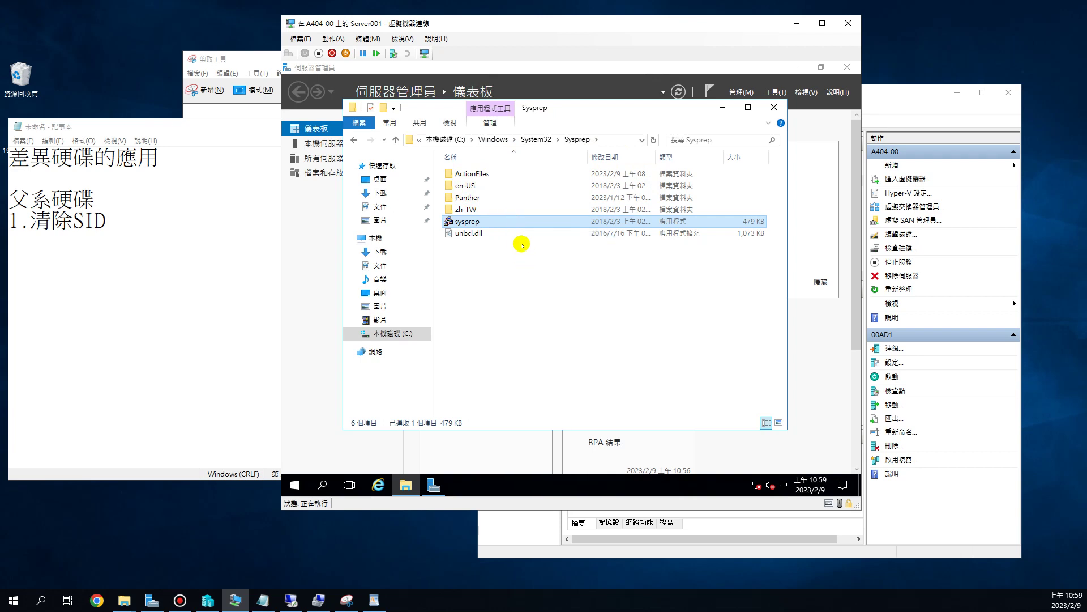
pyautogui.moveTo(547, 230)
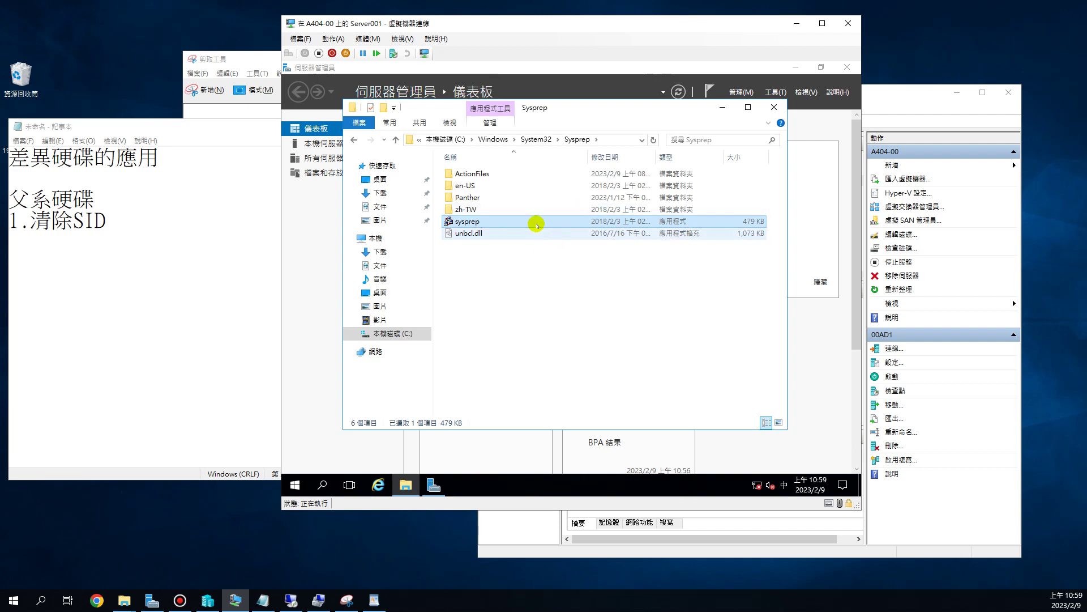
pyautogui.moveTo(465, 223)
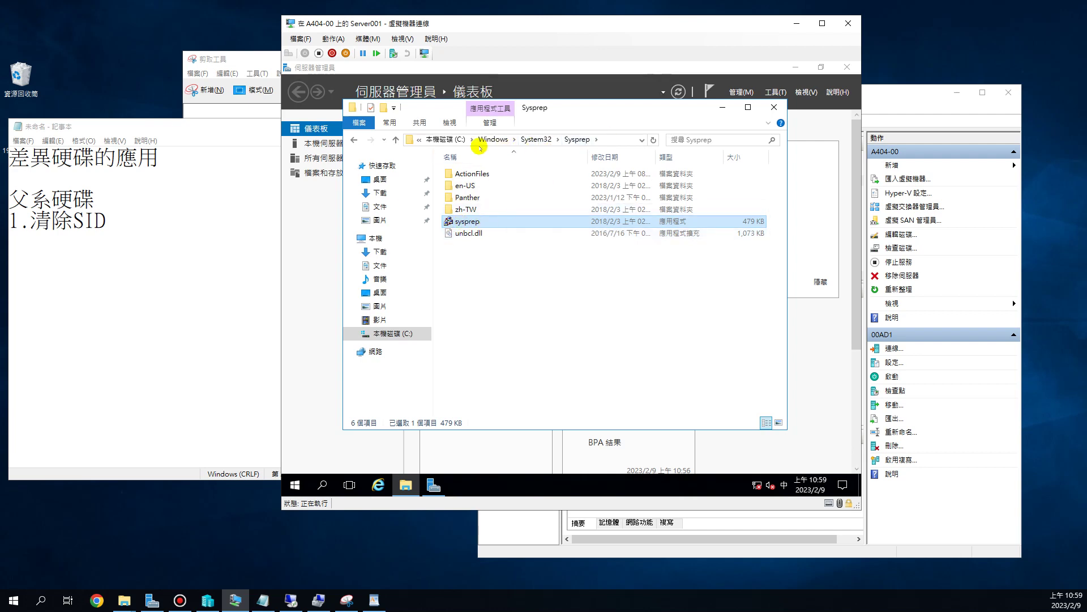
pyautogui.doubleClick(467, 221)
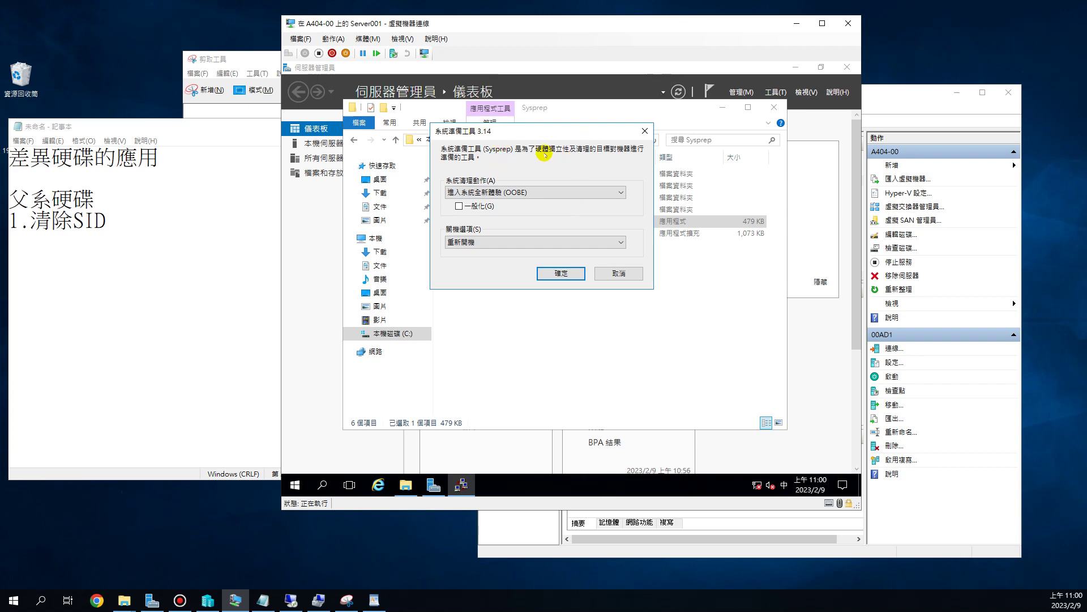
# - Choose 進入系統全新體驗 (OOBE), check 一般化, and set the shutdown option to 關機
pyautogui.click(608, 194)
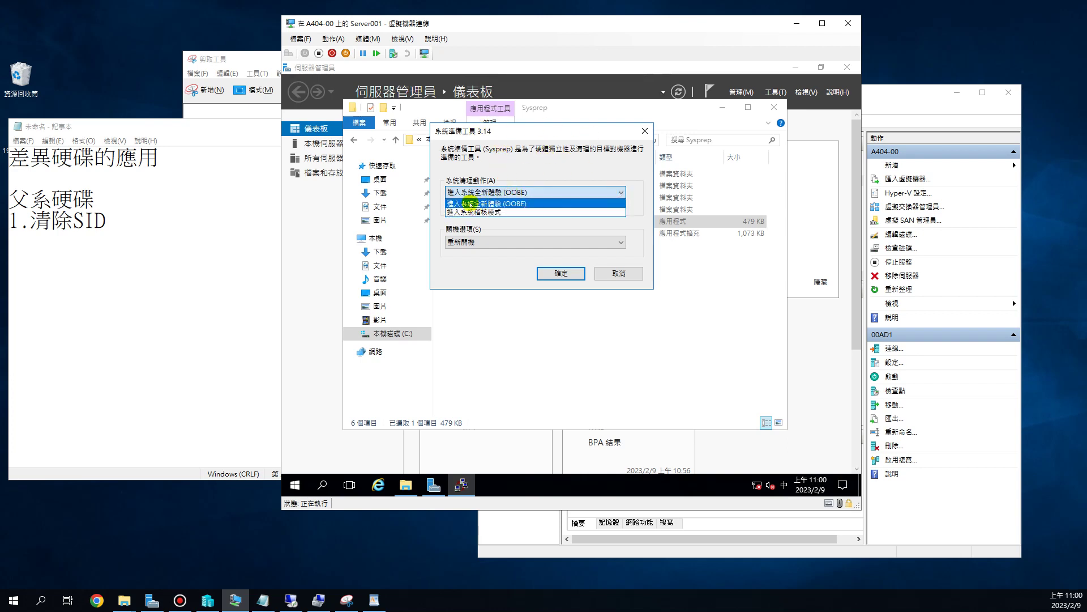
pyautogui.click(493, 204)
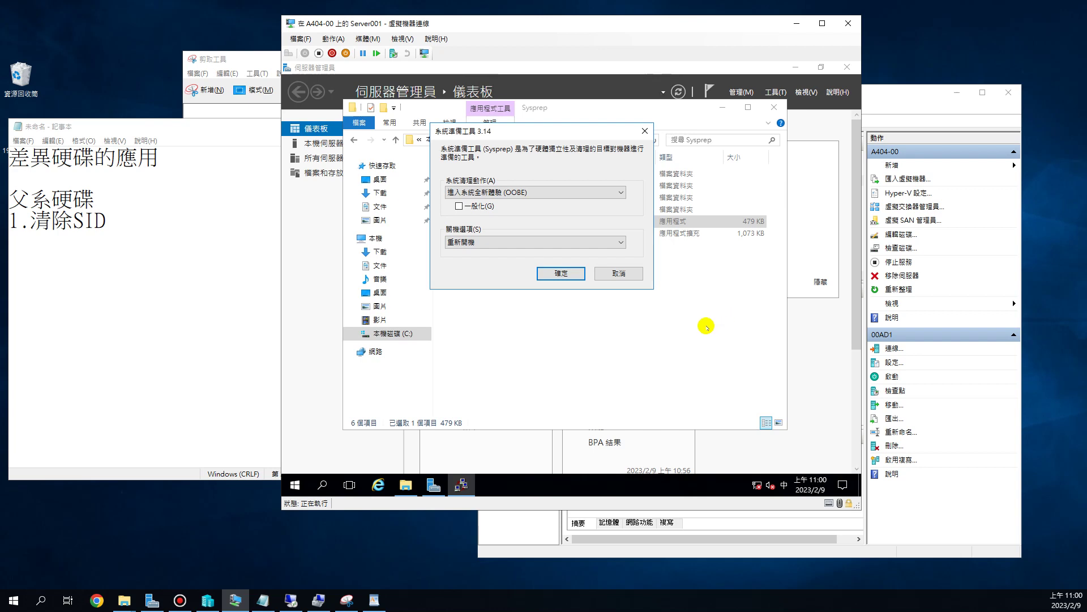
pyautogui.click(469, 243)
pyautogui.click(486, 208)
pyautogui.click(459, 206)
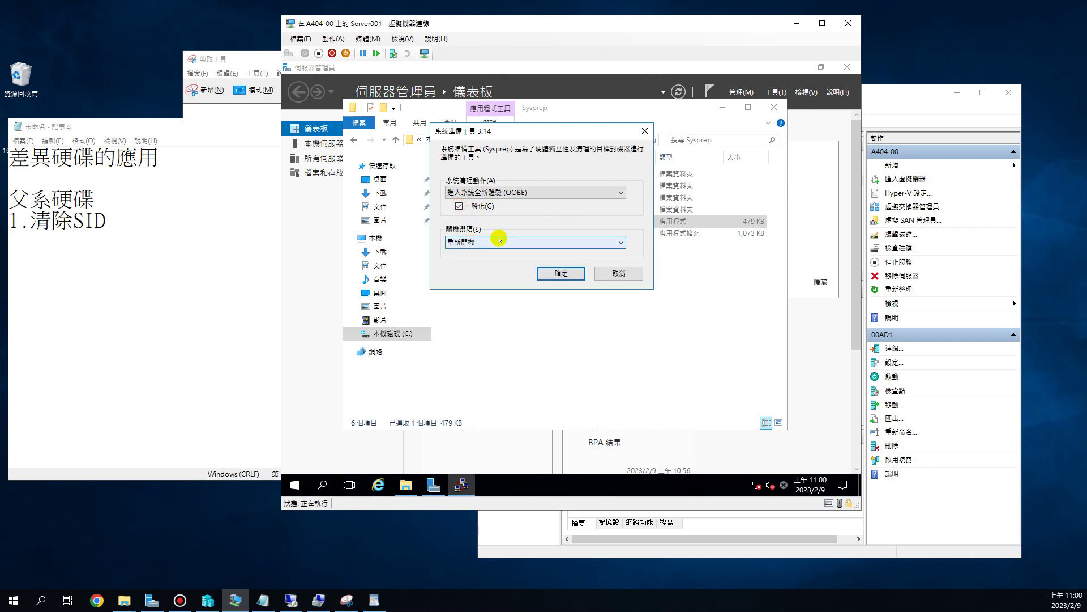
pyautogui.click(492, 238)
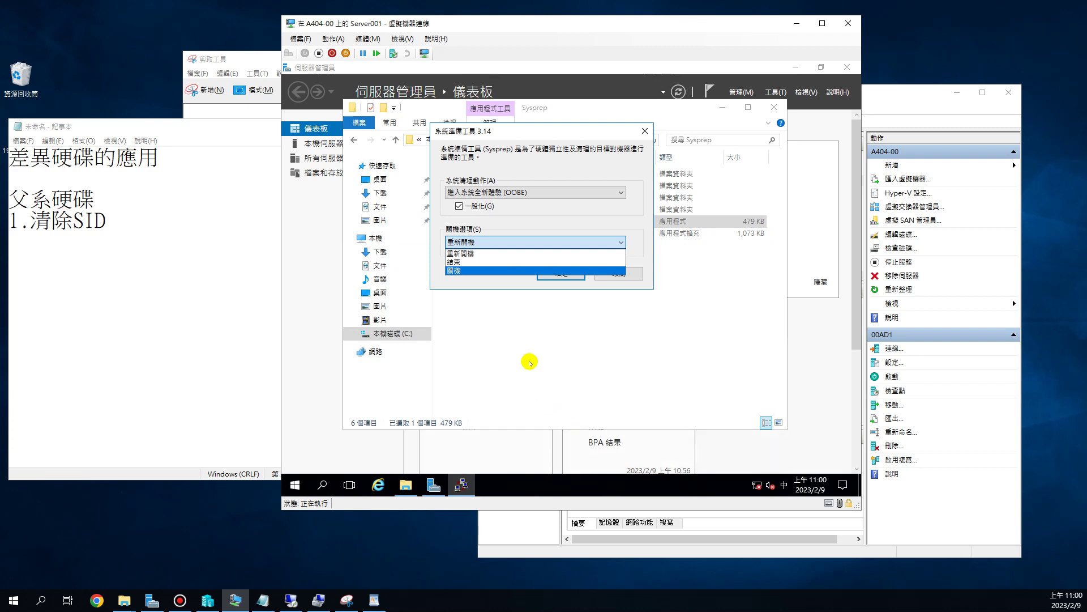
pyautogui.click(468, 271)
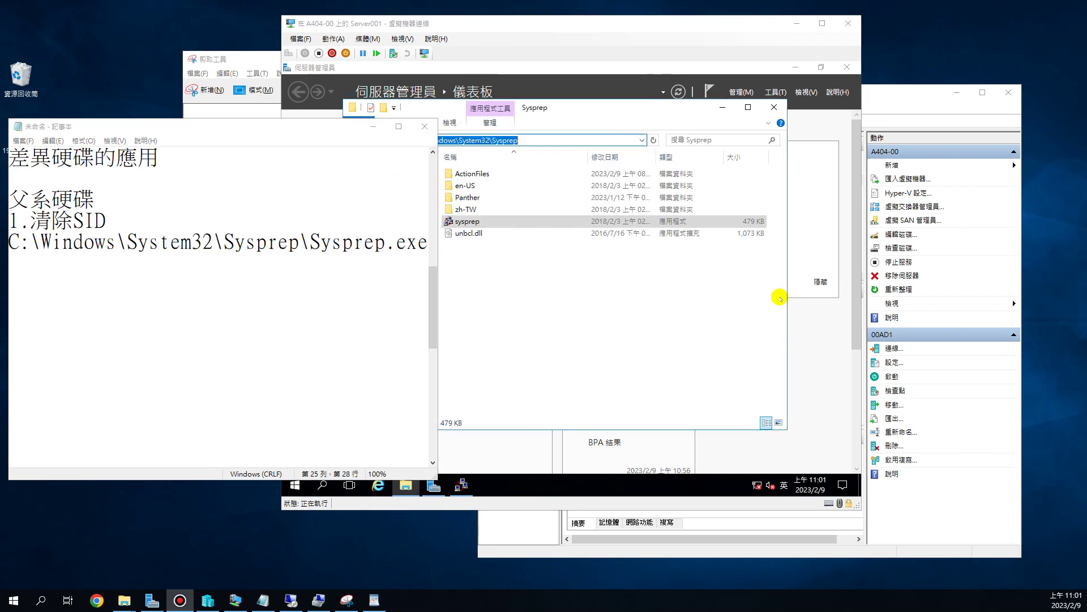
# - Select the Sysprep.exe path in Notepad, then relaunch sysprep from the guest's Sysprep folder
pyautogui.click(113, 216)
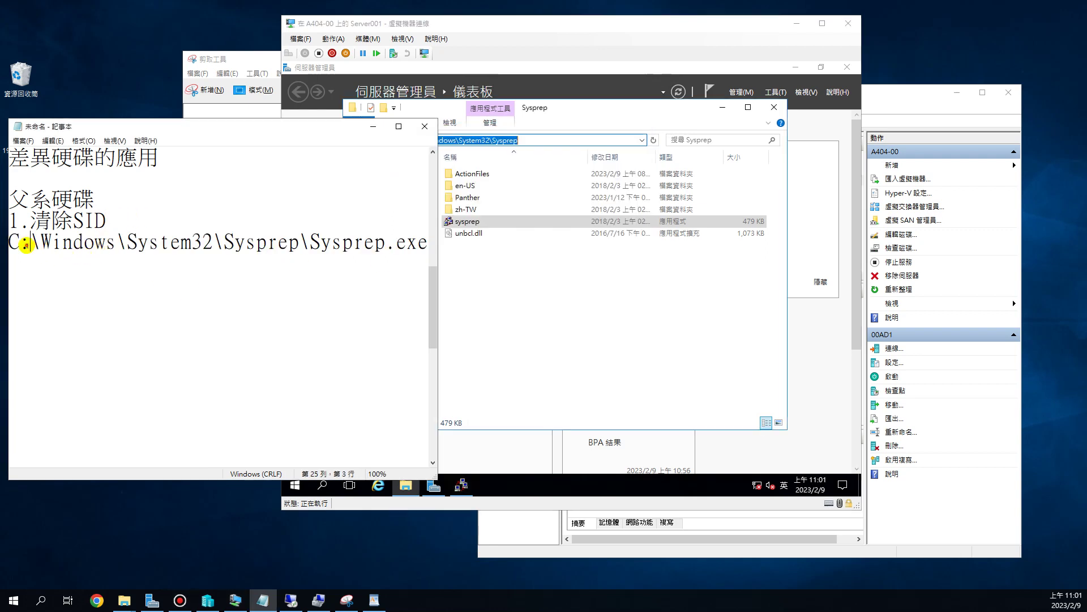
pyautogui.moveTo(29, 242); pyautogui.dragTo(424, 250)
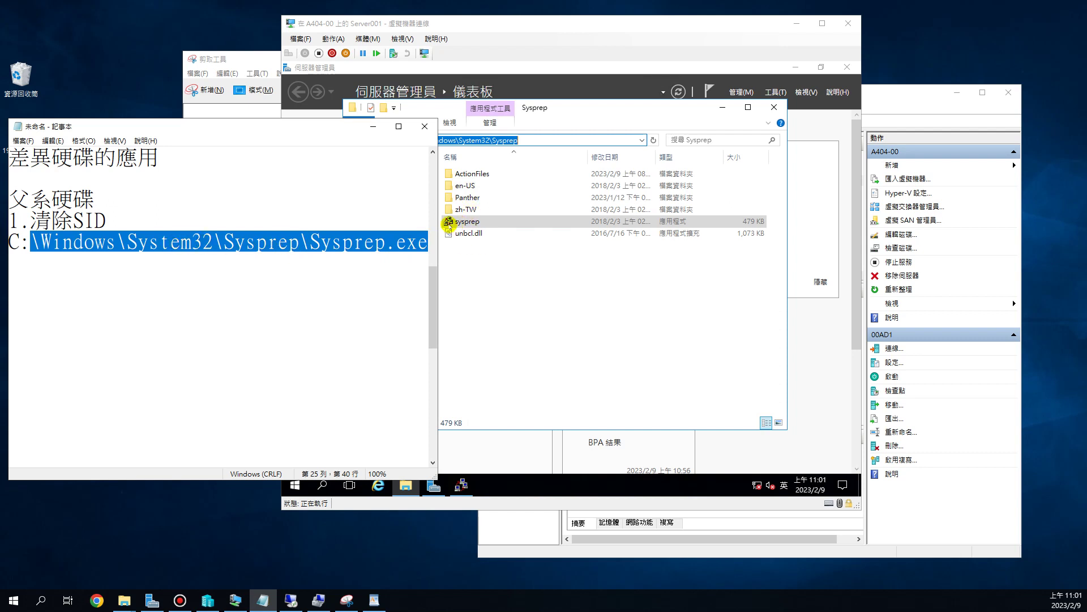
pyautogui.doubleClick(469, 222)
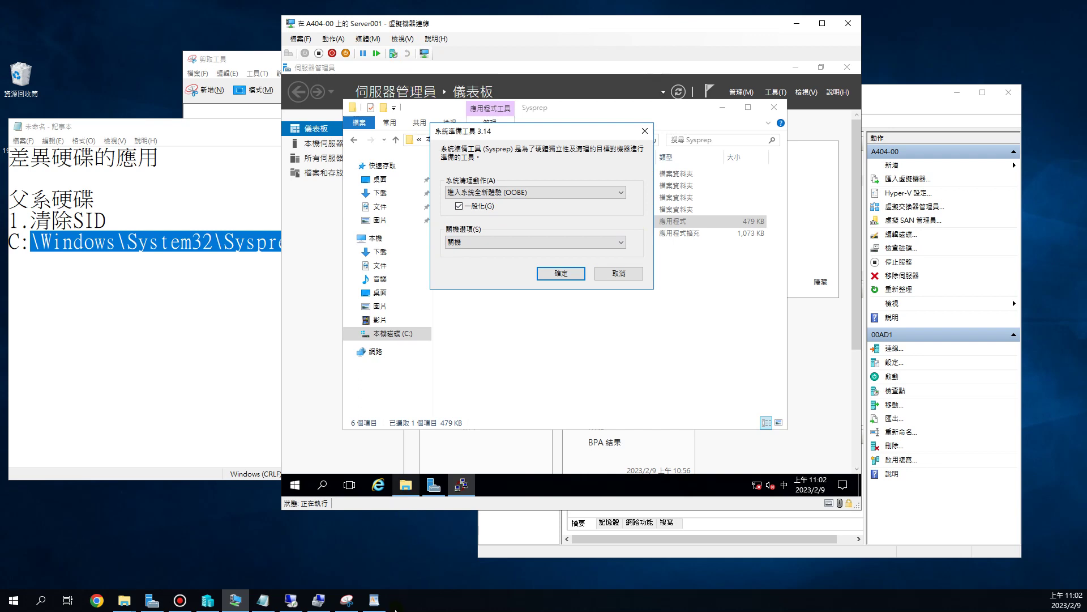
# - Review the noted SID ending 56708-500 in WordPad, then return to the Sysprep dialog
pyautogui.moveTo(406, 484)
pyautogui.hotkey('alt', 'Tab')
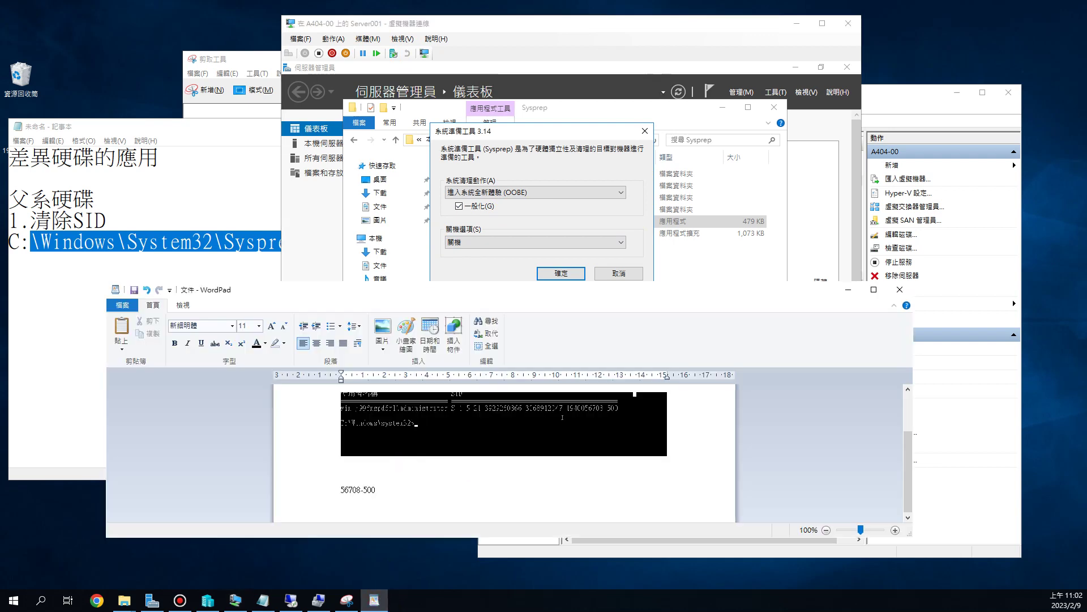
pyautogui.moveTo(382, 490); pyautogui.dragTo(343, 491)
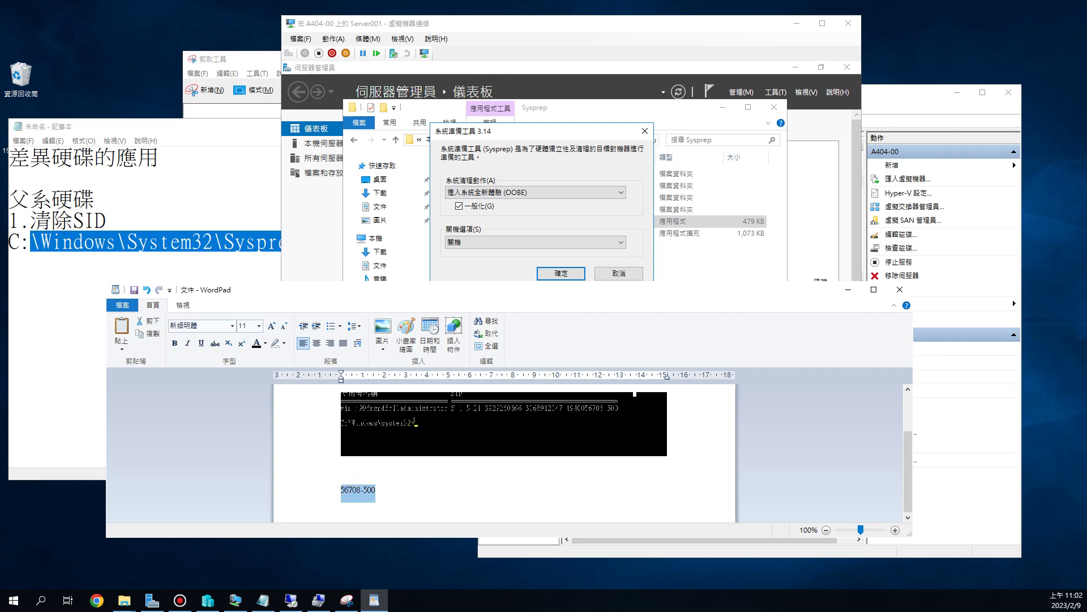
pyautogui.moveTo(377, 491); pyautogui.dragTo(340, 491)
pyautogui.click(499, 132)
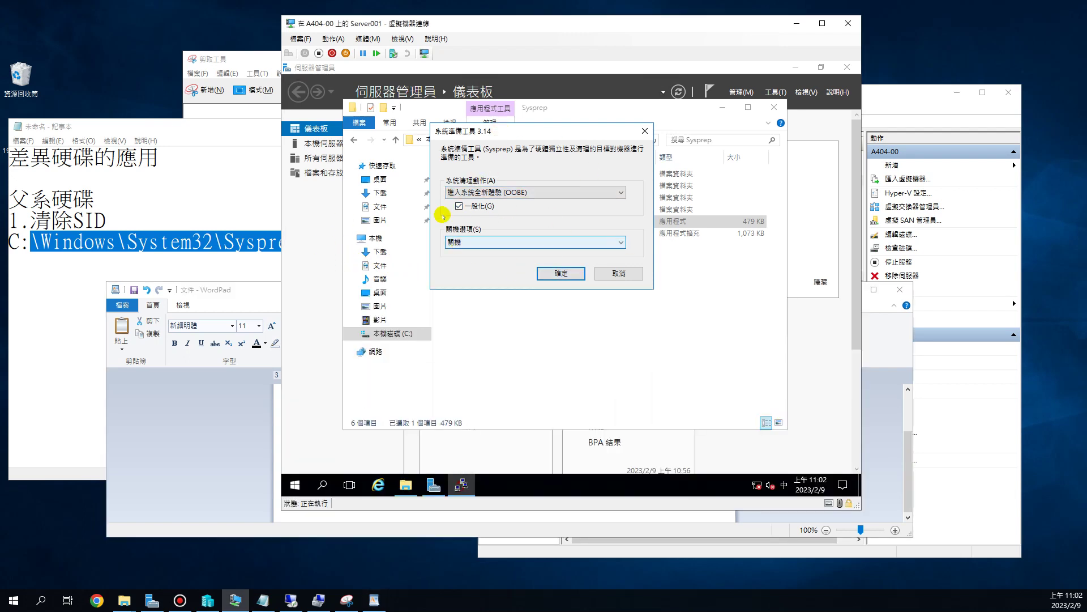
# - Run Sysprep with the chosen settings so Server001 generalizes and shuts down
pyautogui.click(545, 273)
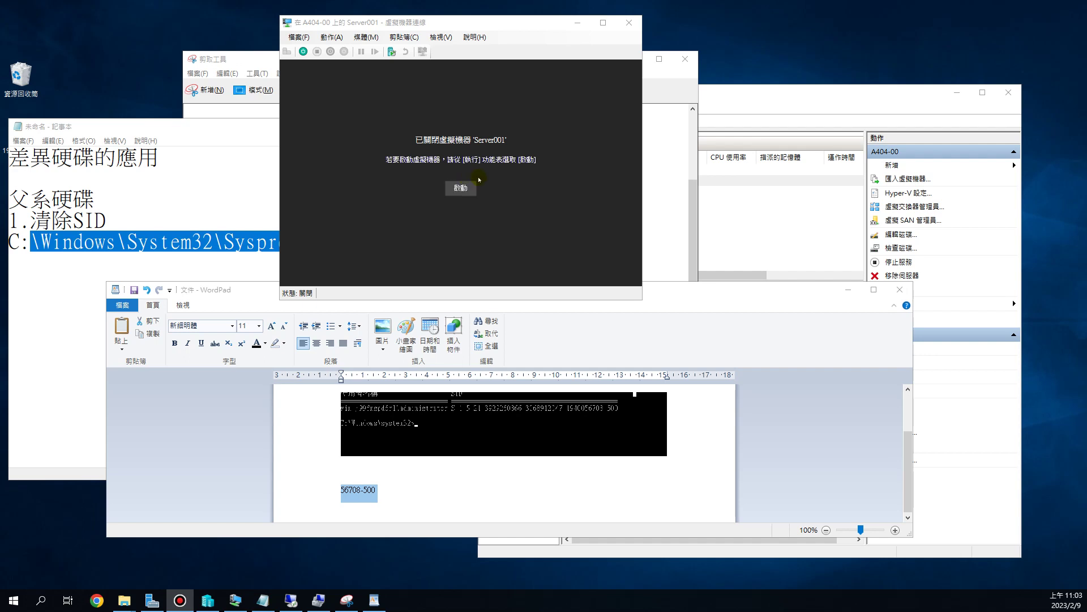
pyautogui.click(295, 37)
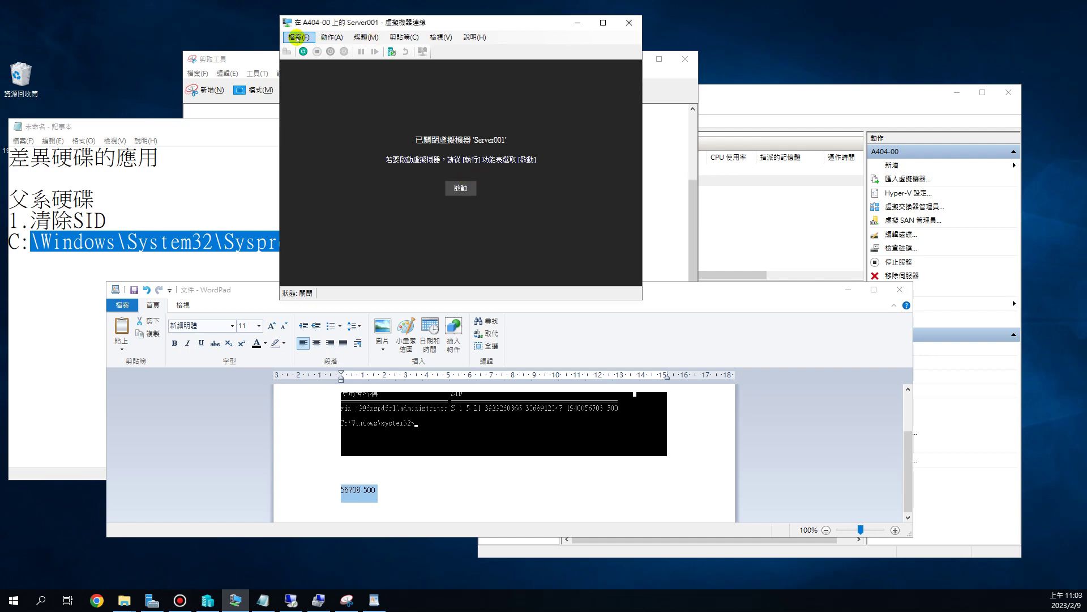
pyautogui.click(296, 37)
pyautogui.click(306, 57)
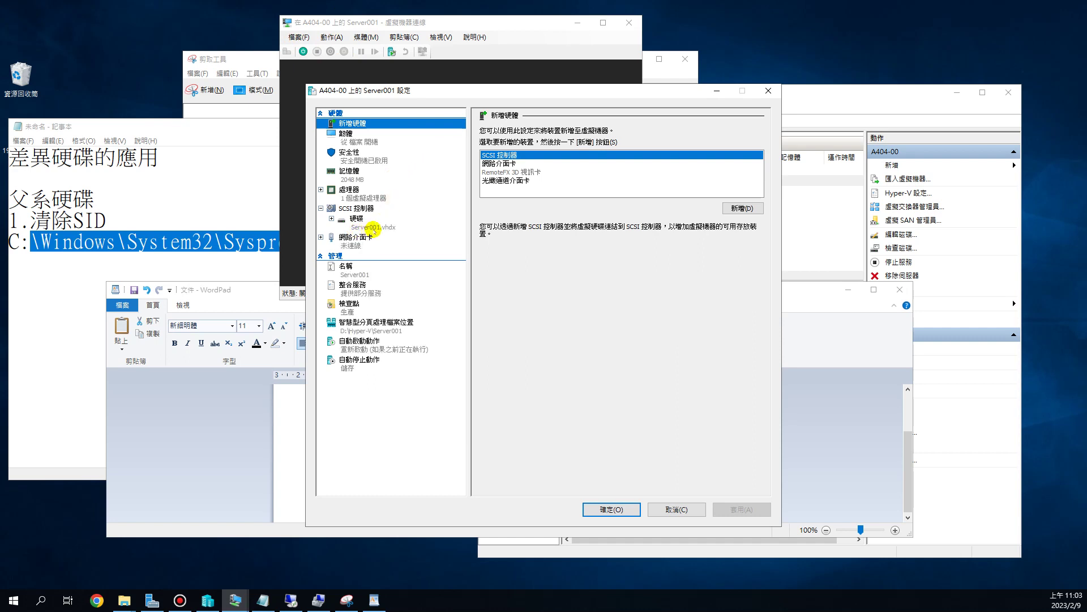
pyautogui.click(373, 228)
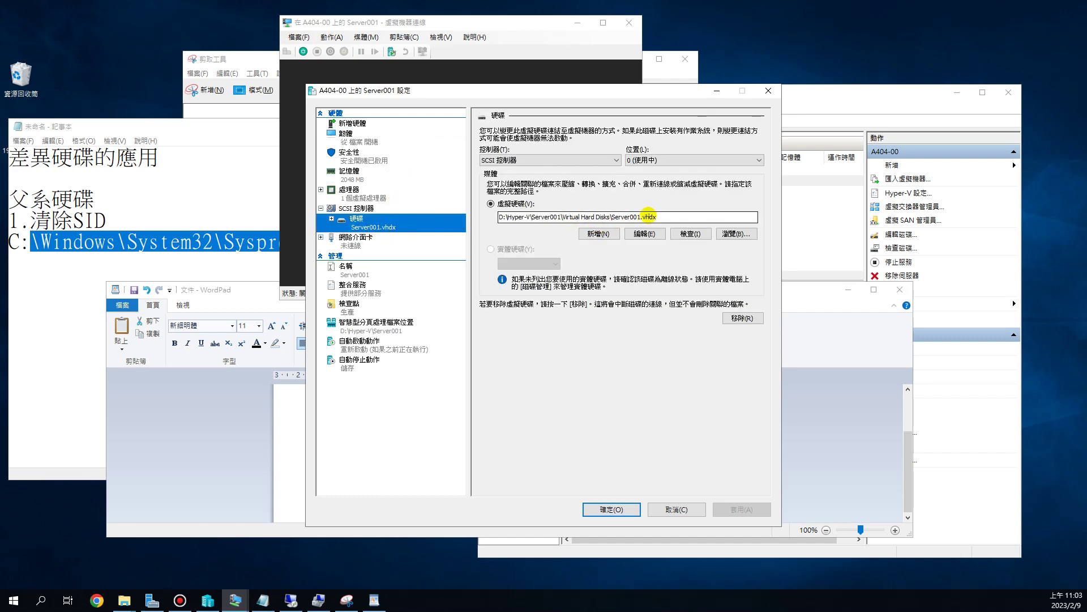
pyautogui.moveTo(659, 217); pyautogui.dragTo(607, 216)
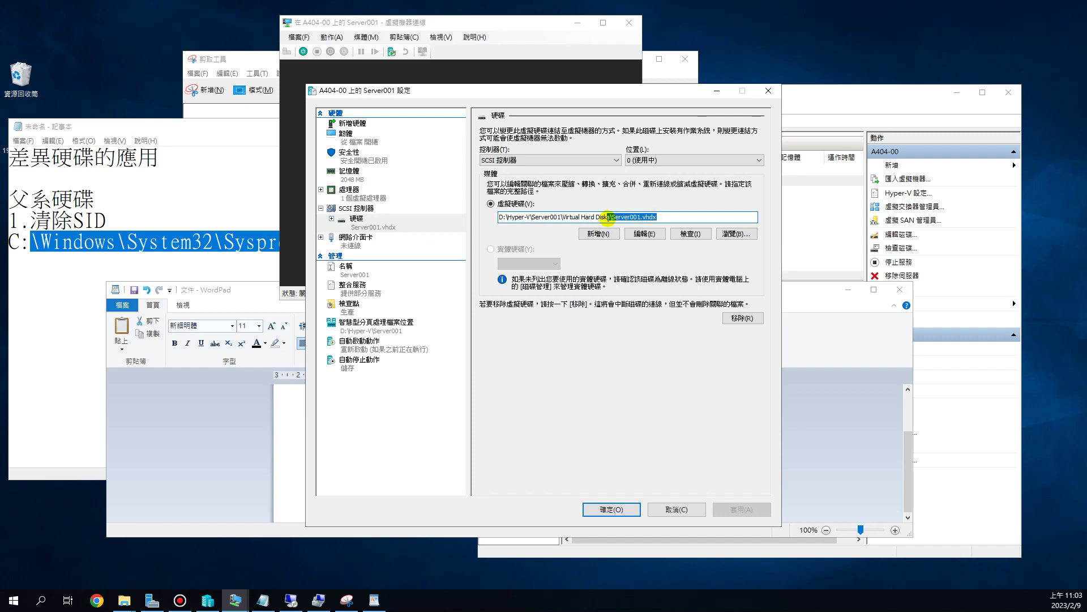
pyautogui.moveTo(539, 216); pyautogui.dragTo(607, 216)
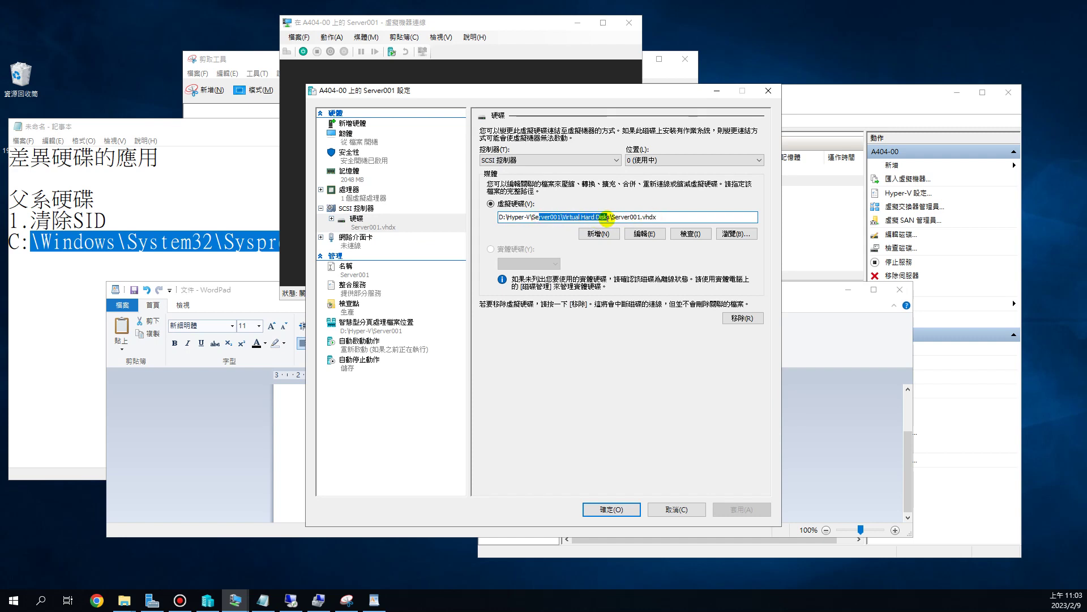
pyautogui.click(685, 510)
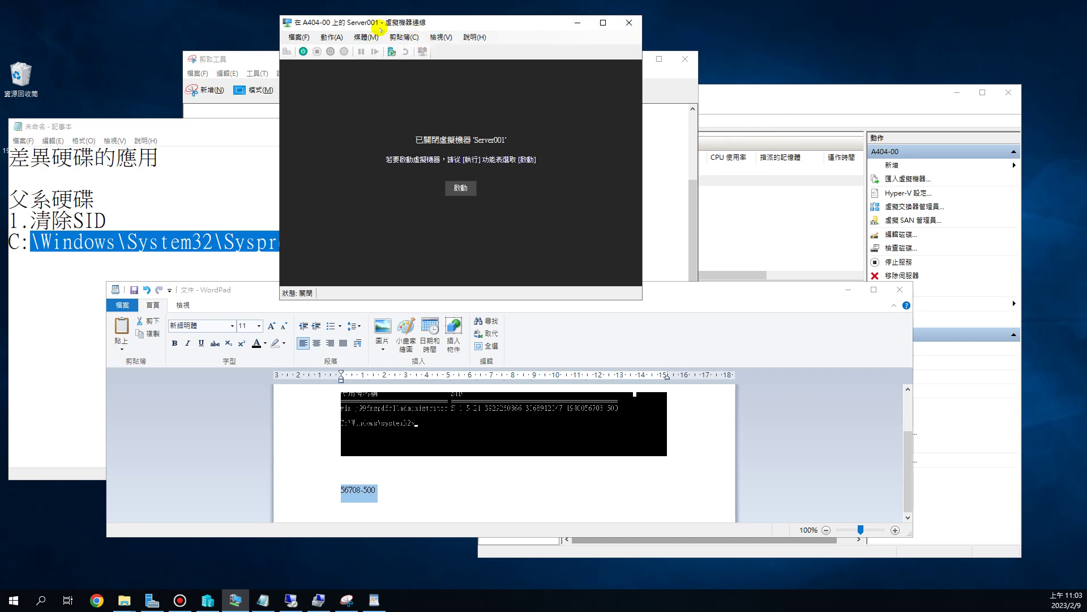
# - Close Server001's connection window, minimize Snipping Tool and WordPad, and select Server001
pyautogui.click(629, 23)
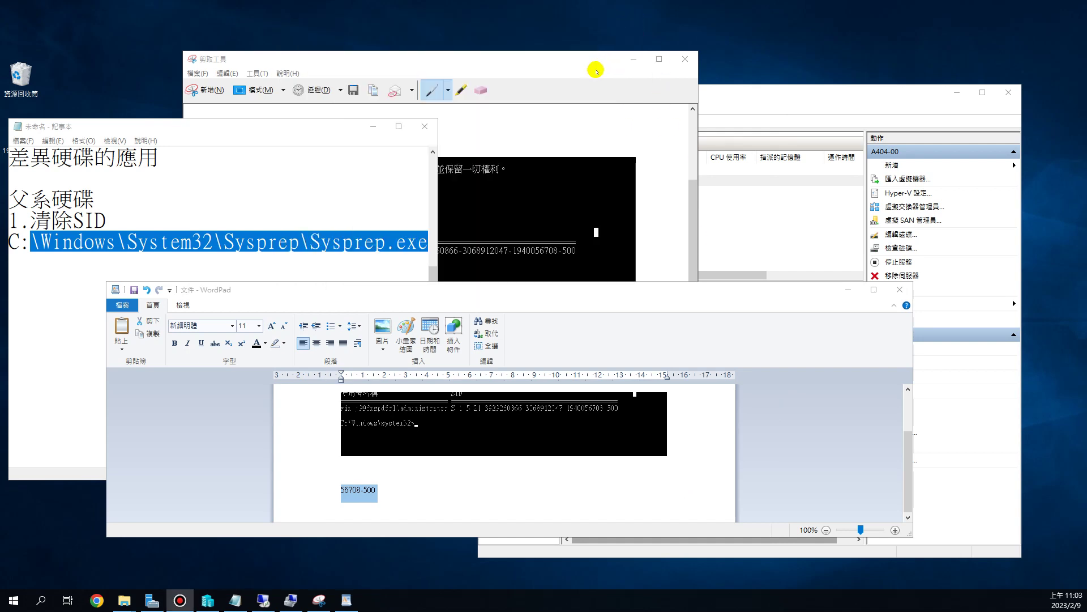
pyautogui.click(630, 63)
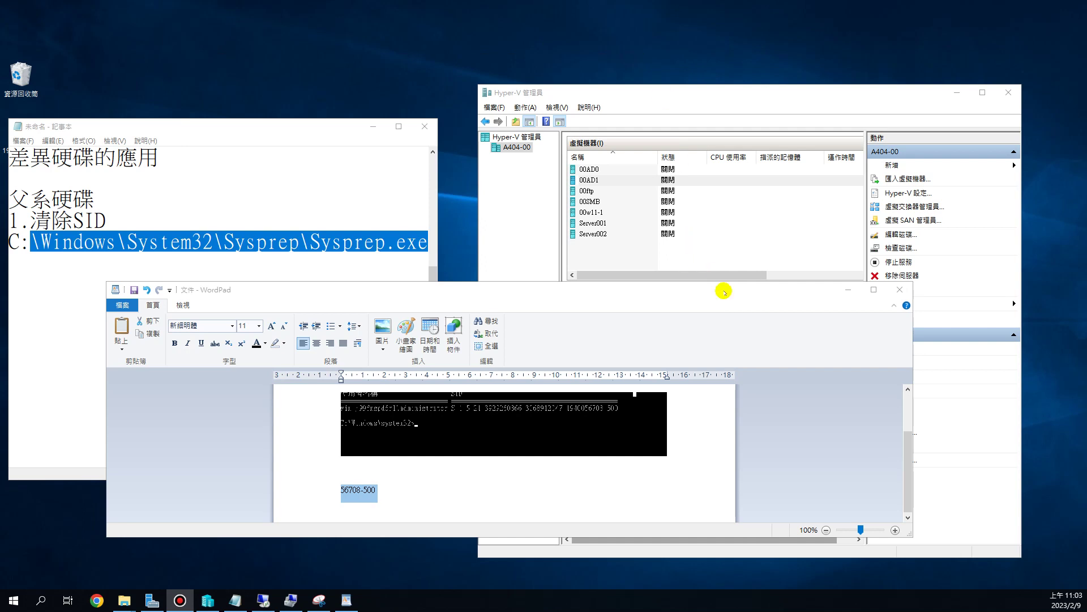
pyautogui.click(838, 292)
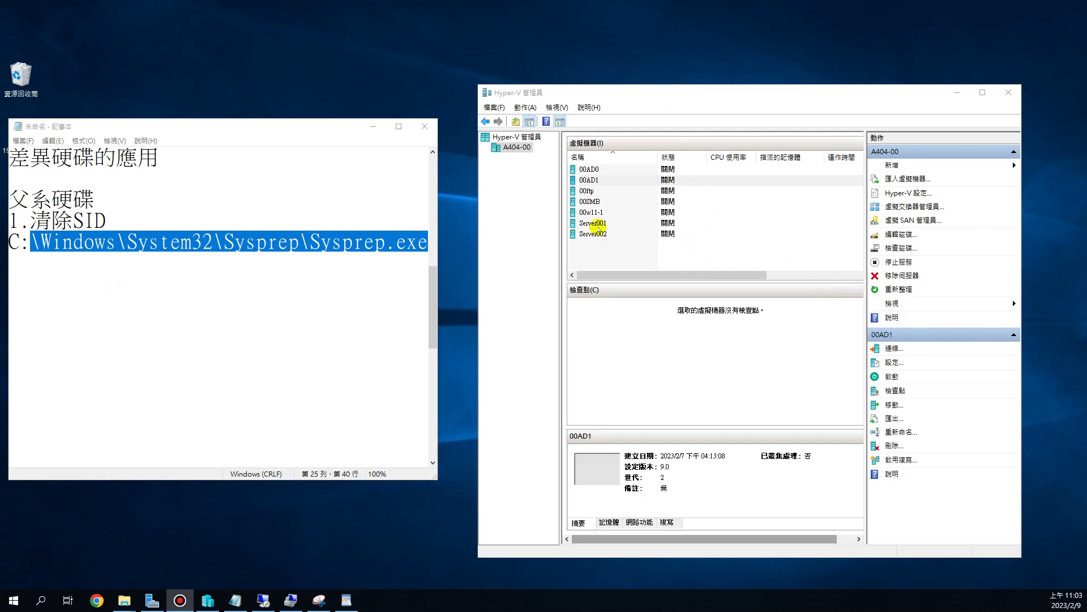
pyautogui.click(609, 224)
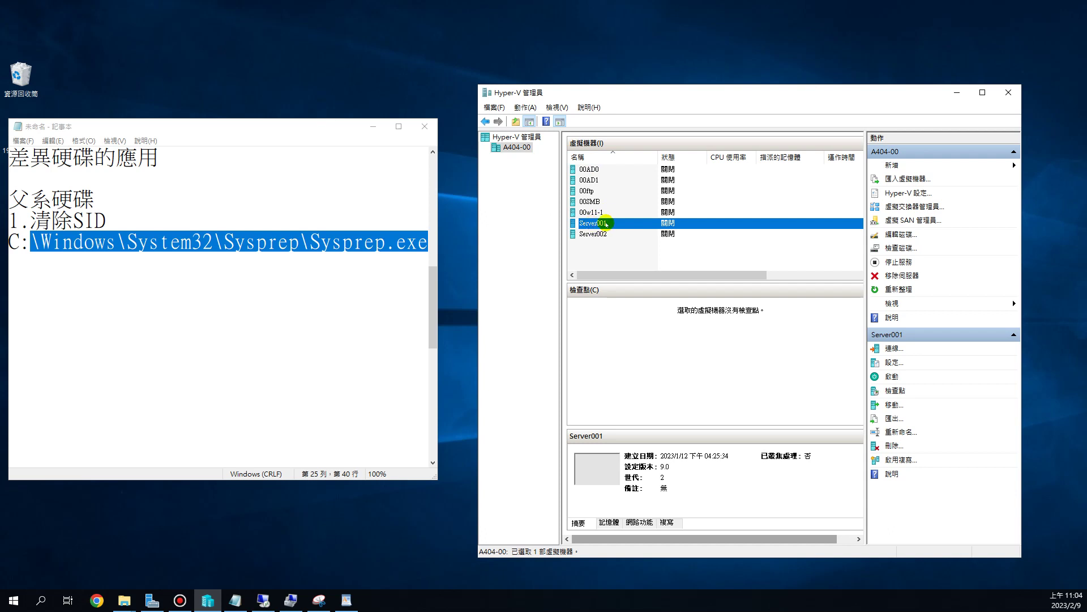
# - Delete Server001 using its 刪除(D) menu entry and confirm the deletion
pyautogui.rightClick(606, 223)
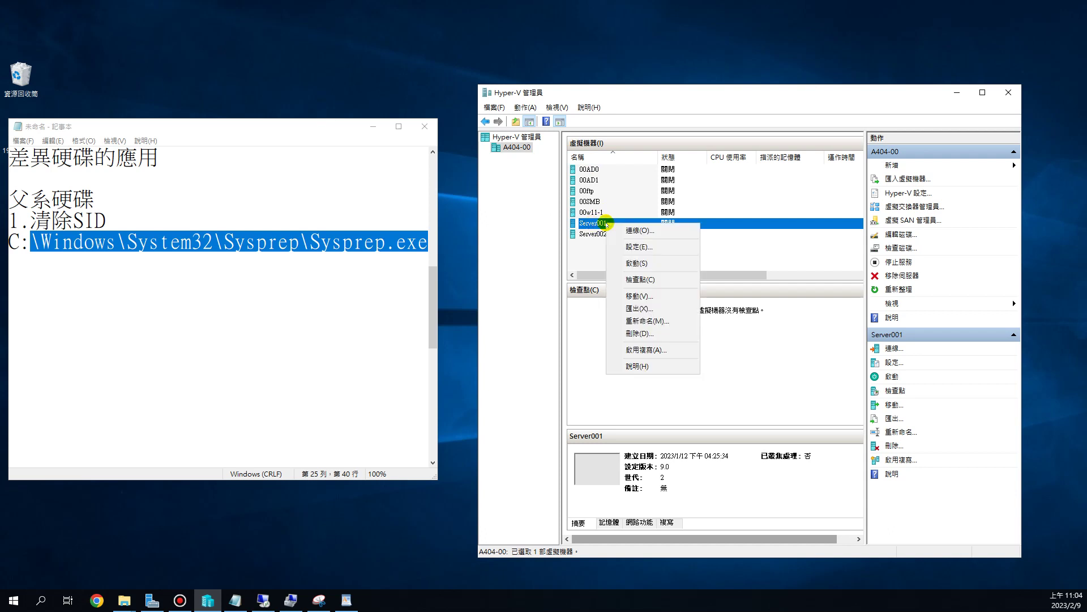
pyautogui.click(652, 334)
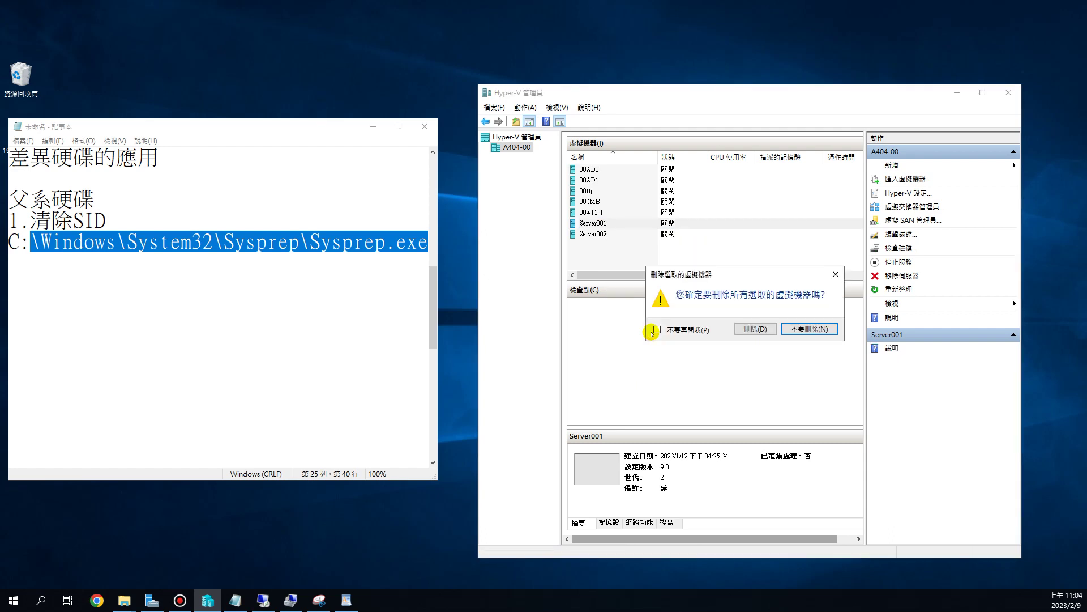
pyautogui.click(760, 328)
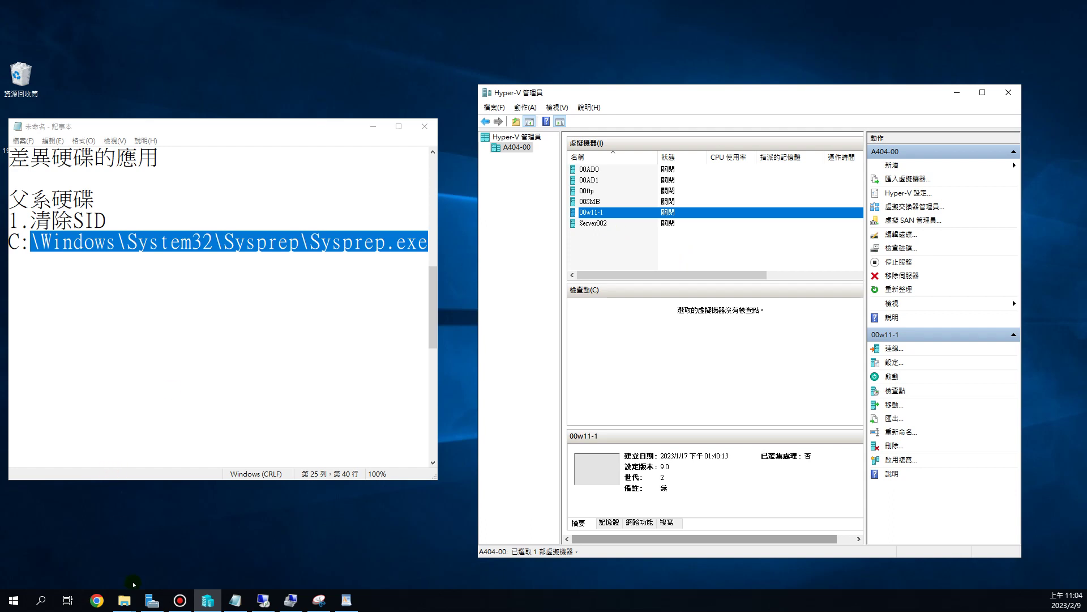
# - Bring the Virtual Hard Disks Explorer window forward and centre it on screen
pyautogui.click(123, 602)
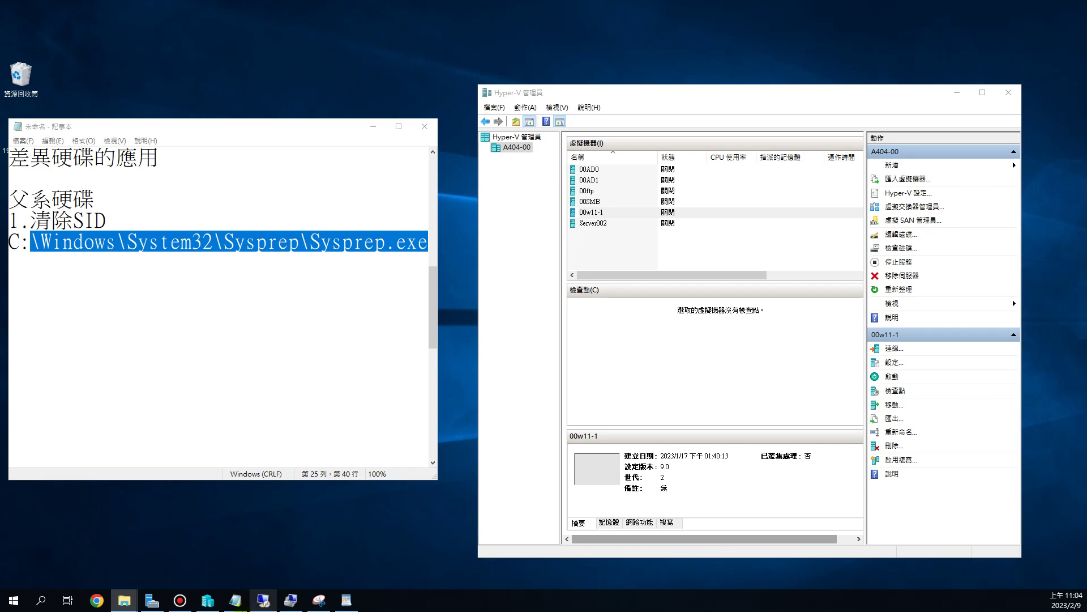
pyautogui.moveTo(124, 600)
pyautogui.click(98, 553)
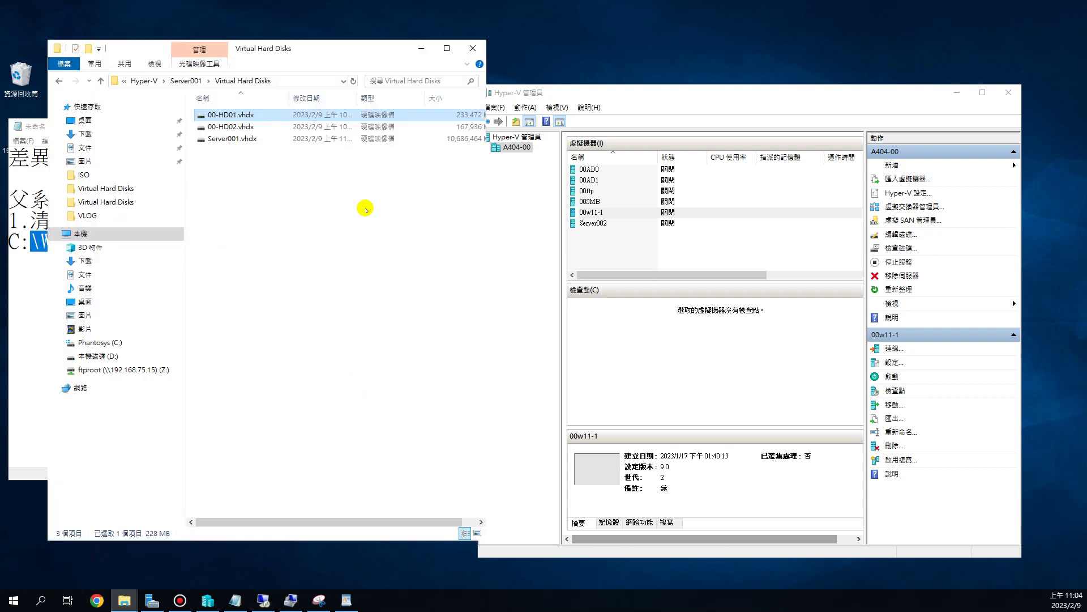
pyautogui.moveTo(250, 51); pyautogui.dragTo(586, 63)
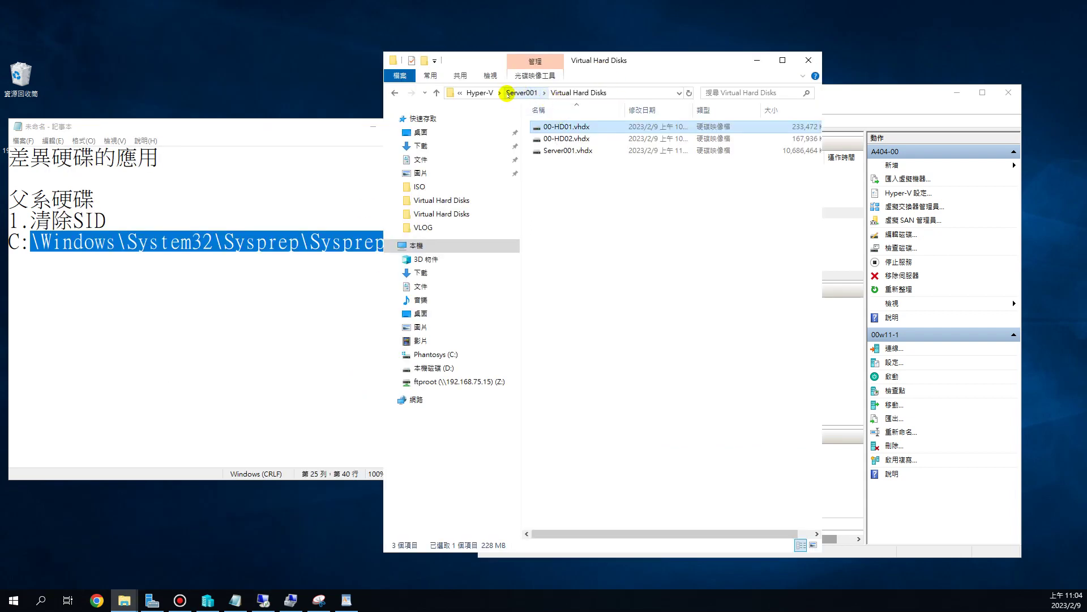
pyautogui.click(638, 92)
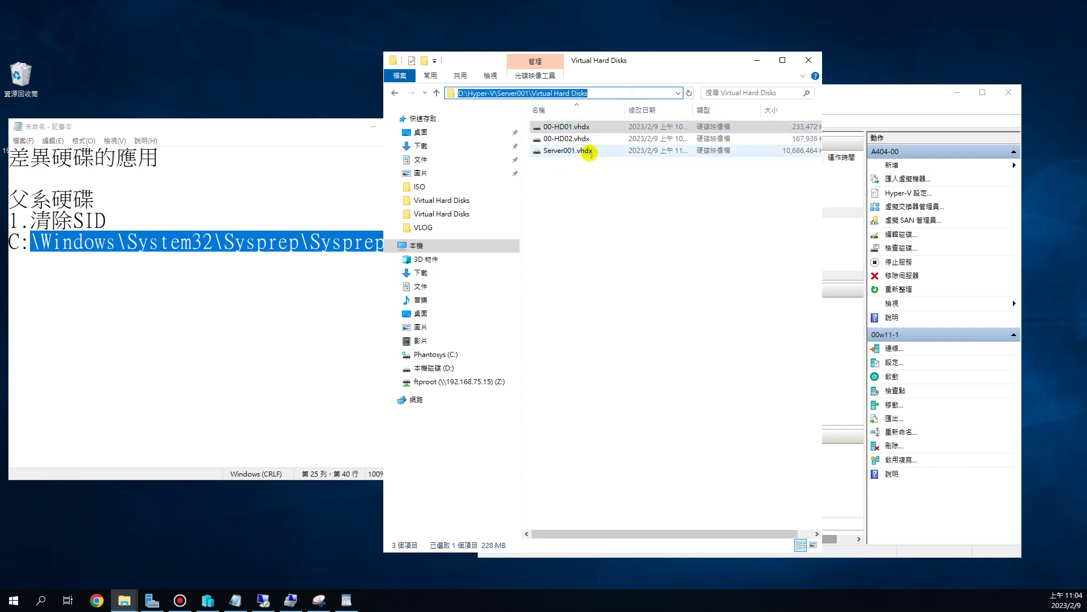
# - Cut Server001.vhdx and go up to the D:\Hyper-V folder
pyautogui.click(615, 151)
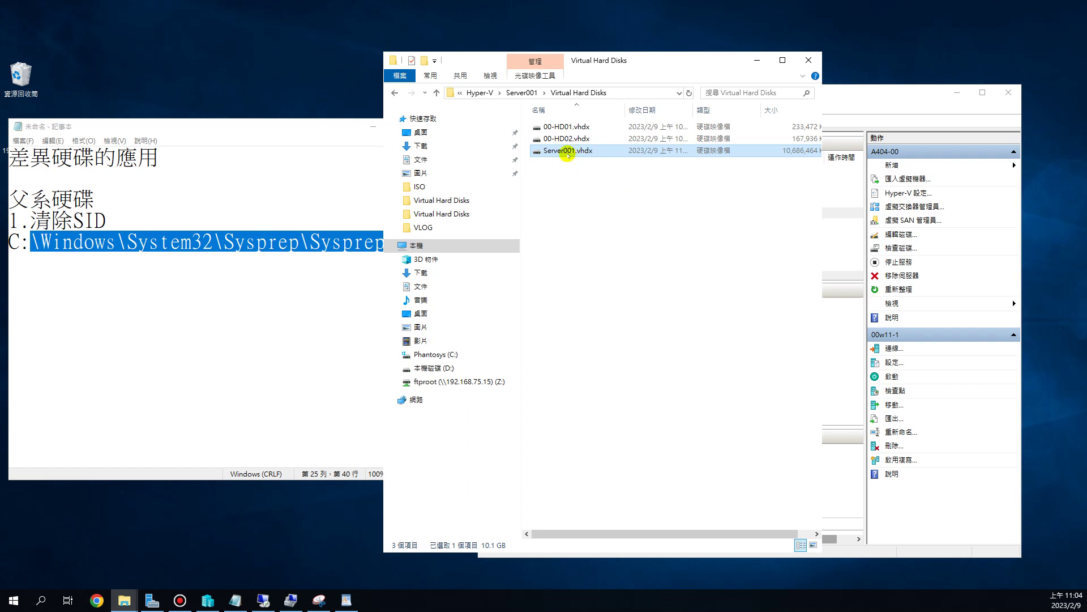
pyautogui.rightClick(566, 152)
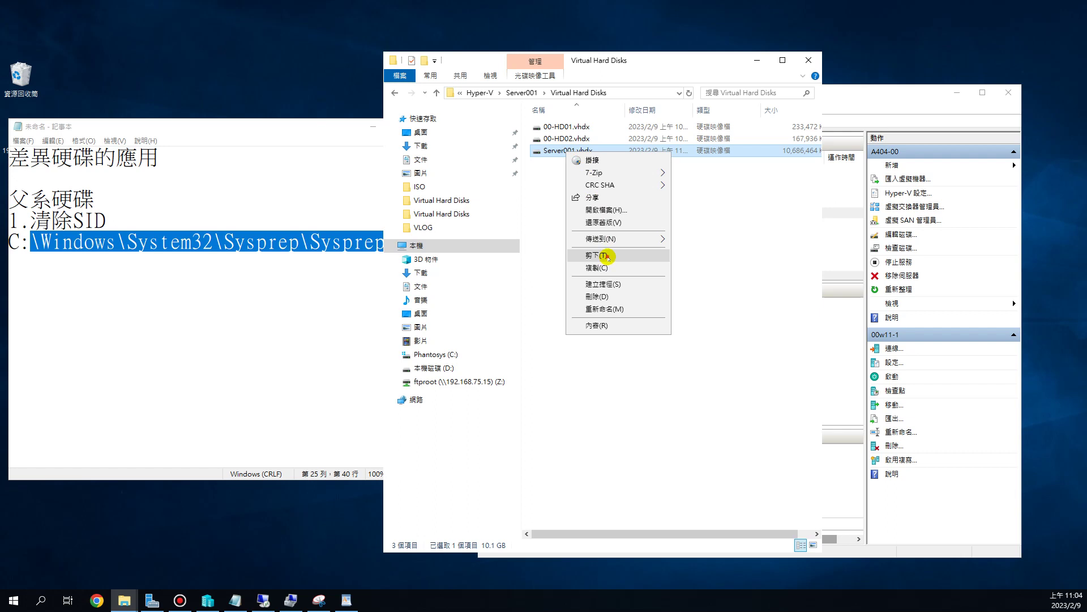
pyautogui.click(605, 255)
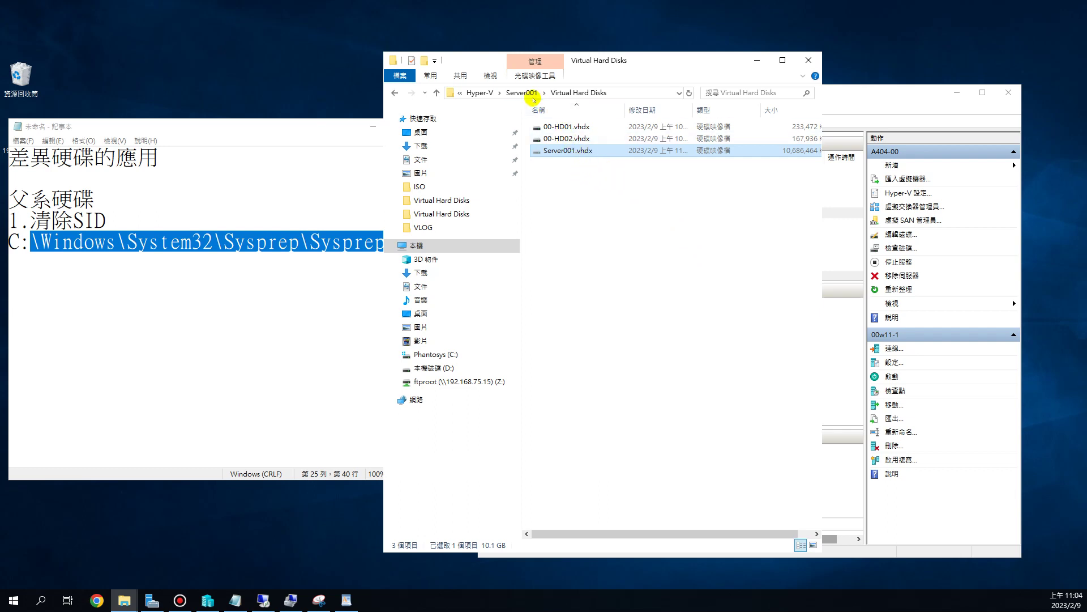
pyautogui.click(480, 93)
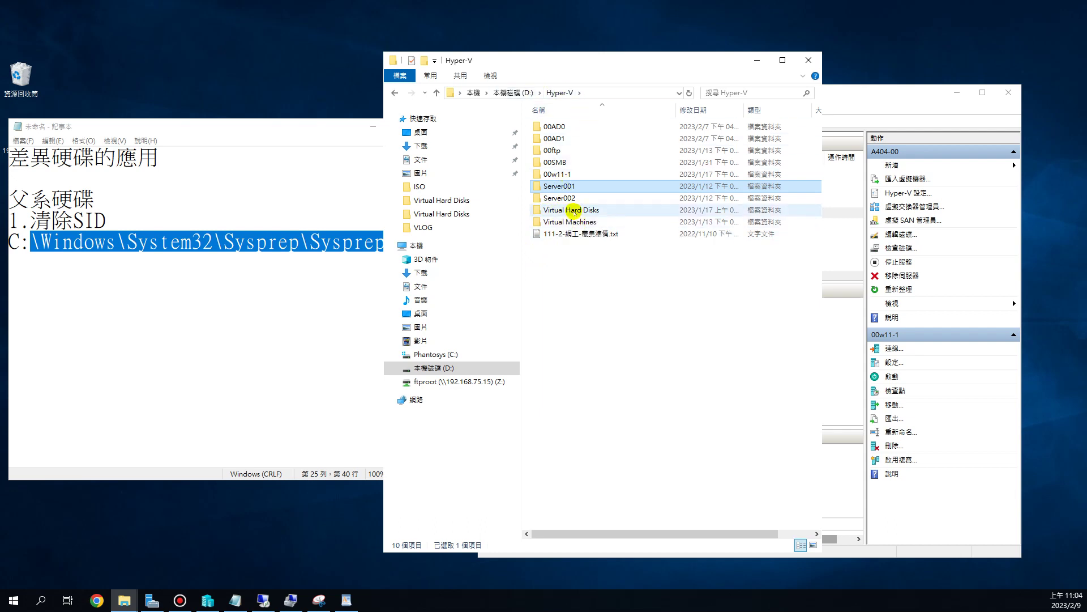
pyautogui.moveTo(573, 211)
# - Paste Server001.vhdx into the D:\Hyper-V\Virtual Hard Disks folder
pyautogui.doubleClick(573, 210)
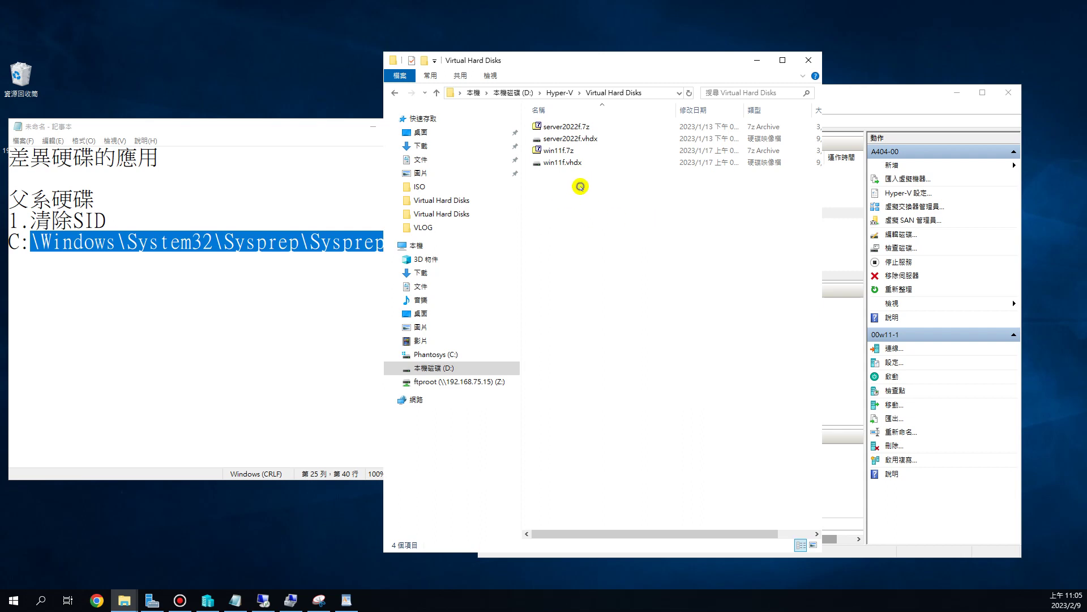
pyautogui.rightClick(580, 186)
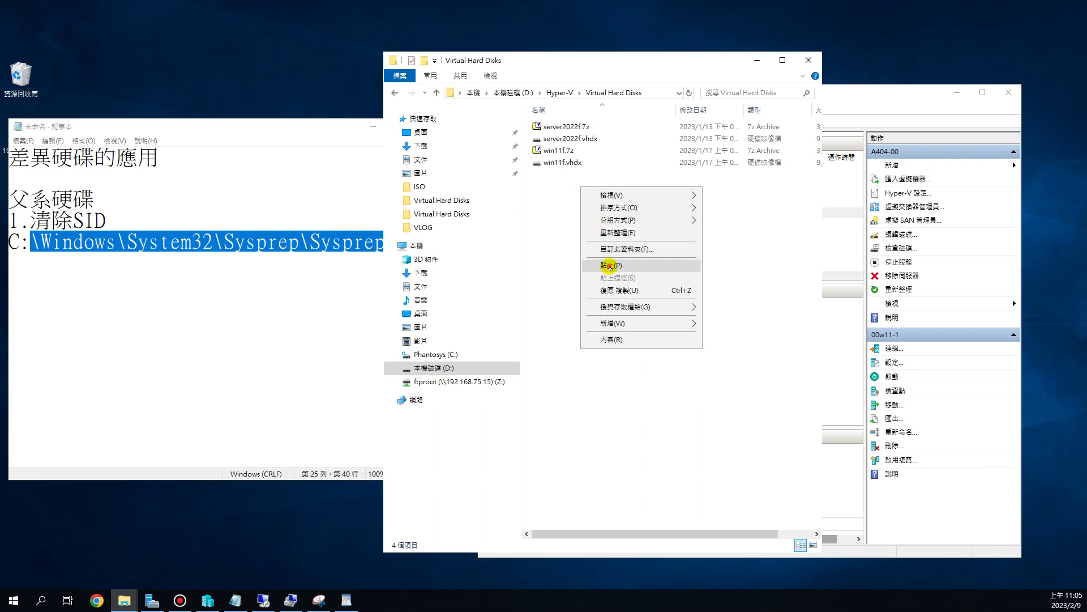
pyautogui.click(609, 266)
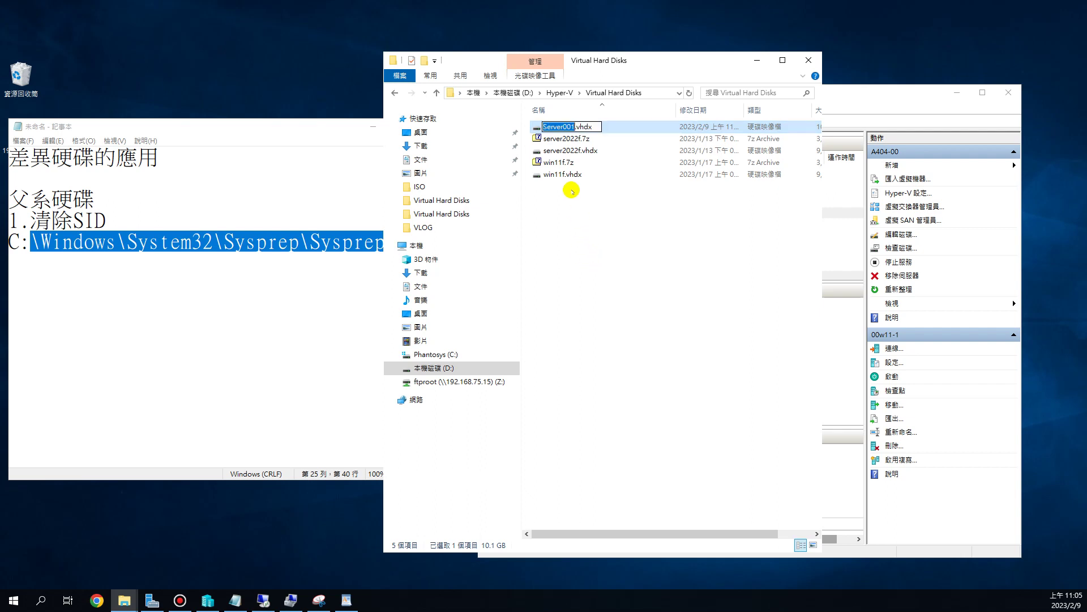
# - Rename the pasted disk file to Server2016F.vhdx
pyautogui.click(558, 125)
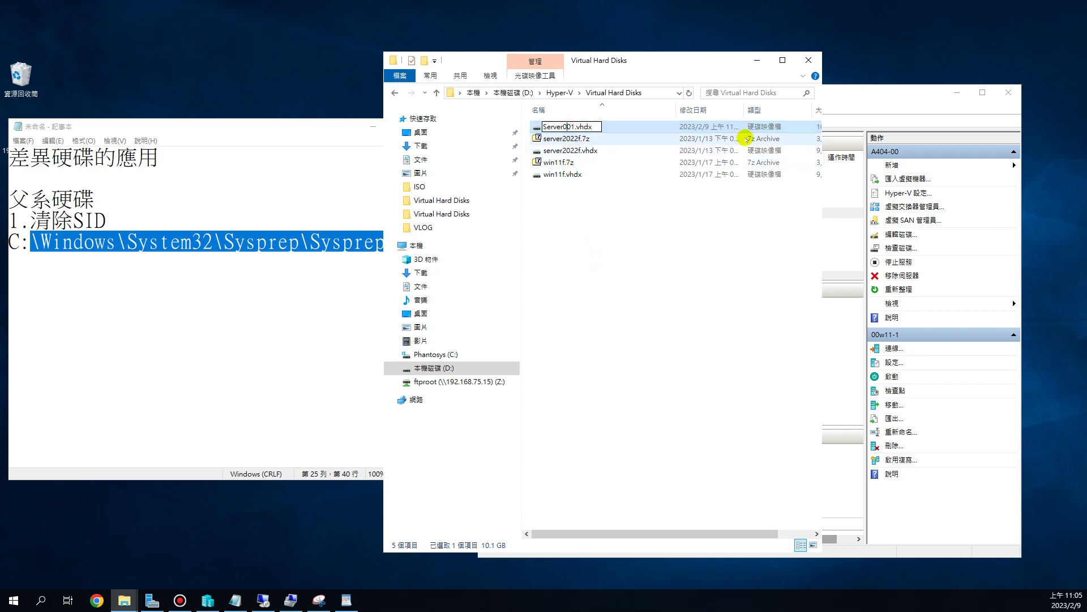
pyautogui.press('BackSpace')
pyautogui.press('BackSpace')
pyautogui.press('BackSpace')
pyautogui.write('2016')
pyautogui.write('-')
pyautogui.write('F')
pyautogui.press('BackSpace')
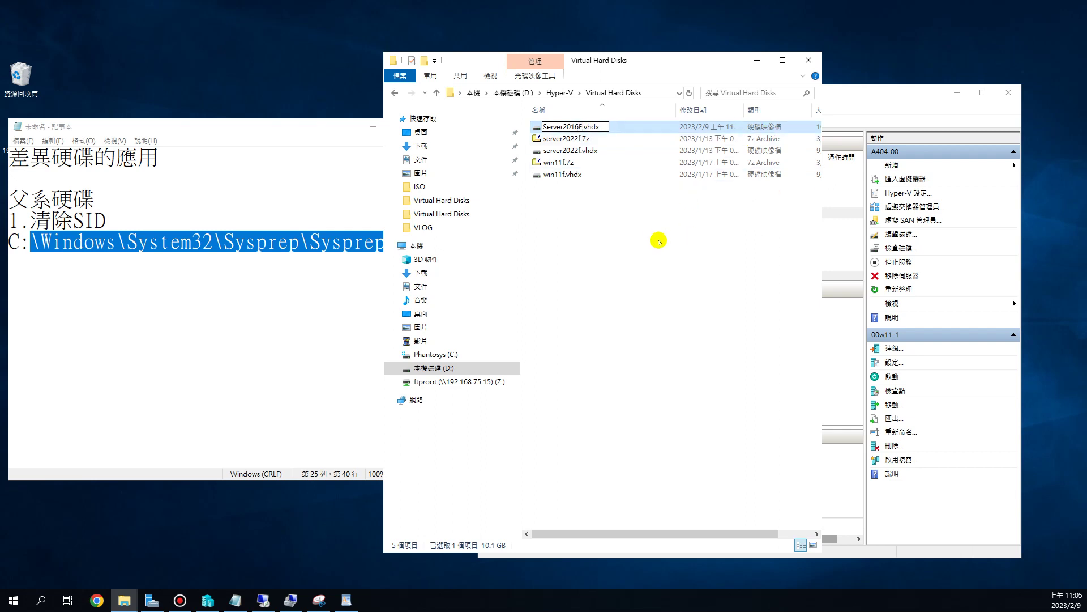
pyautogui.click(654, 236)
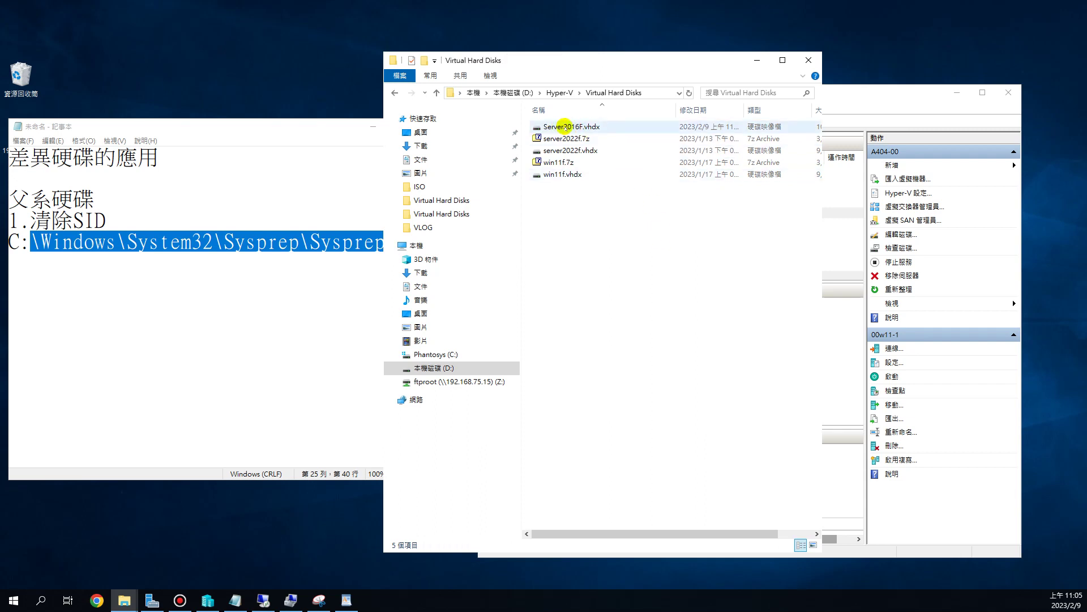
pyautogui.moveTo(566, 128)
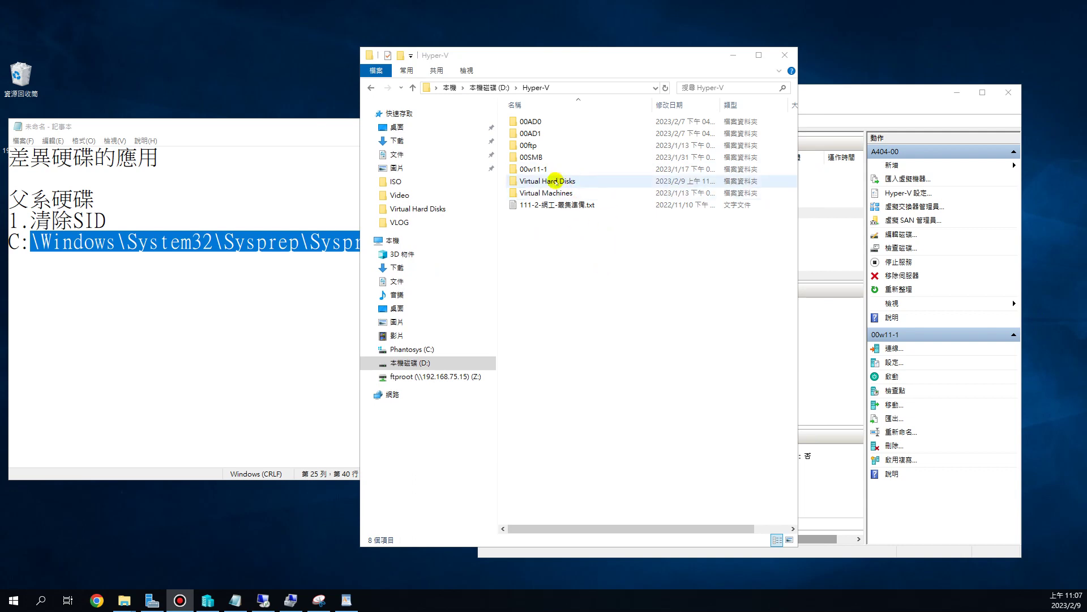
# - Reopen Virtual Hard Disks to check Server2016F.vhdx, then return to the notes
pyautogui.doubleClick(555, 181)
pyautogui.click(555, 122)
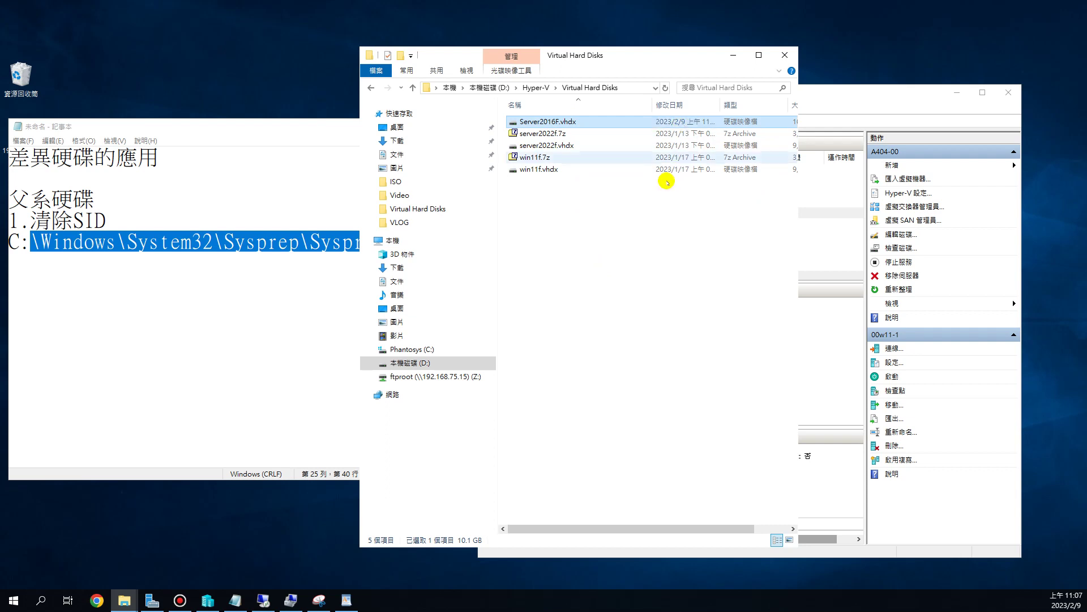
pyautogui.click(645, 248)
pyautogui.click(145, 318)
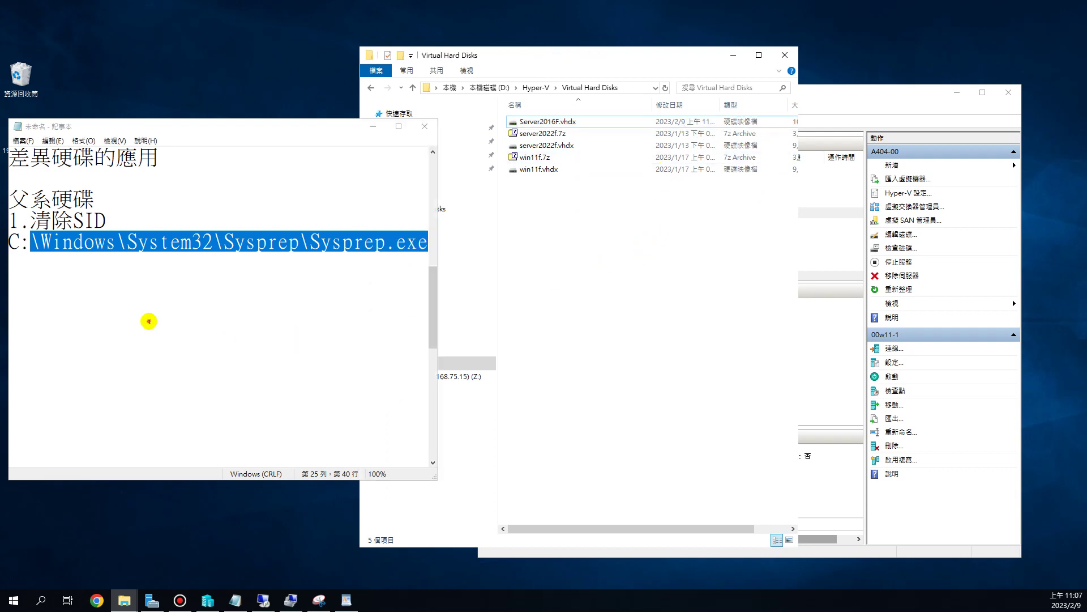
# - Type 2.新增虛擬硬碟() on a new line below the Sysprep path
pyautogui.click(390, 242)
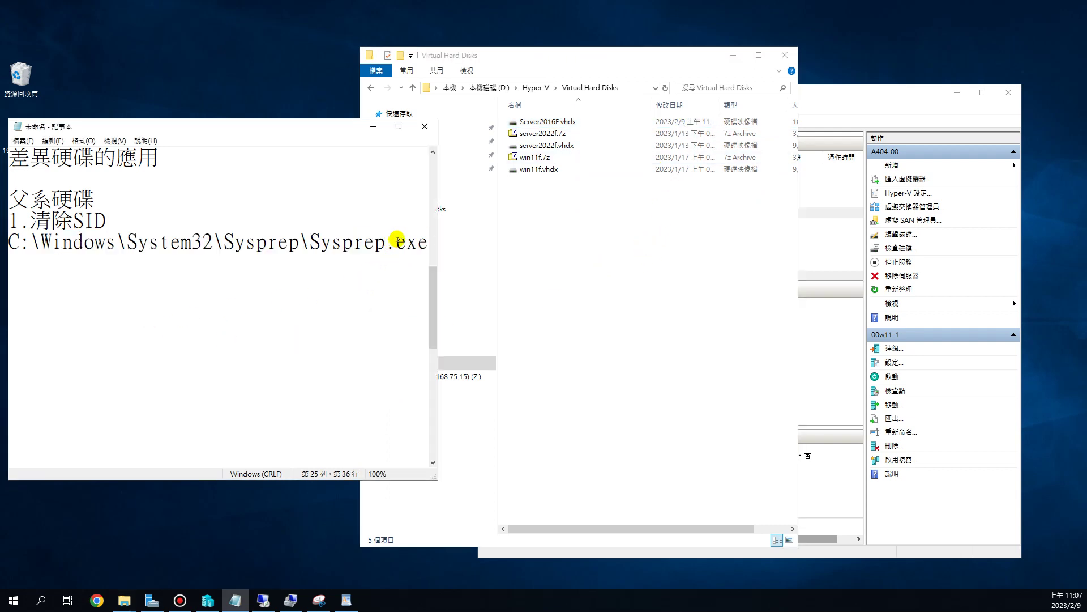
pyautogui.press('End')
pyautogui.press('Return')
pyautogui.write('2.新增需')
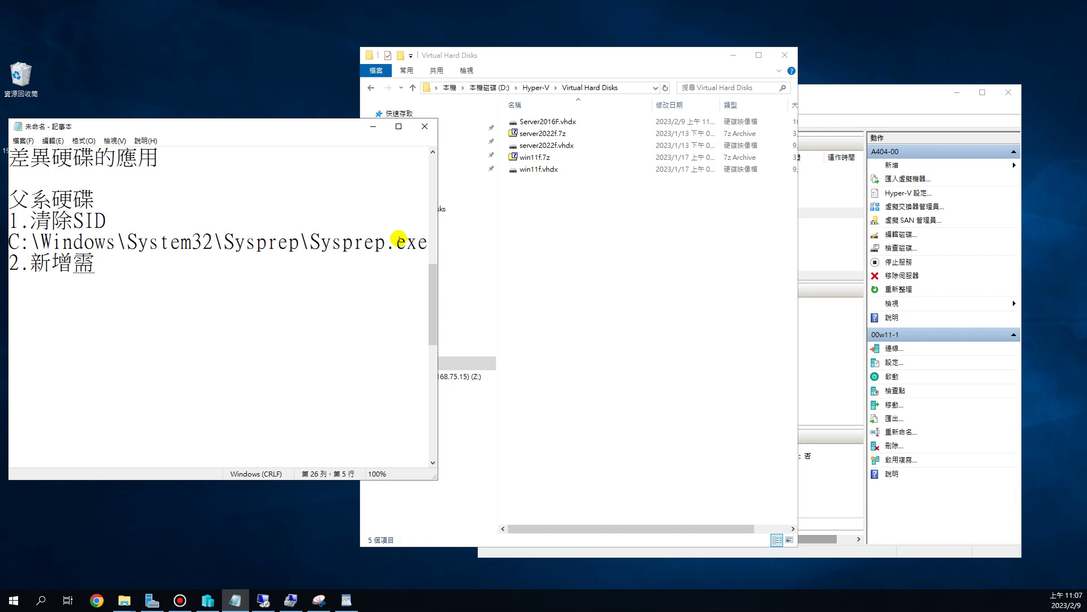
pyautogui.press('BackSpace')
pyautogui.write('虛擬42u,6')
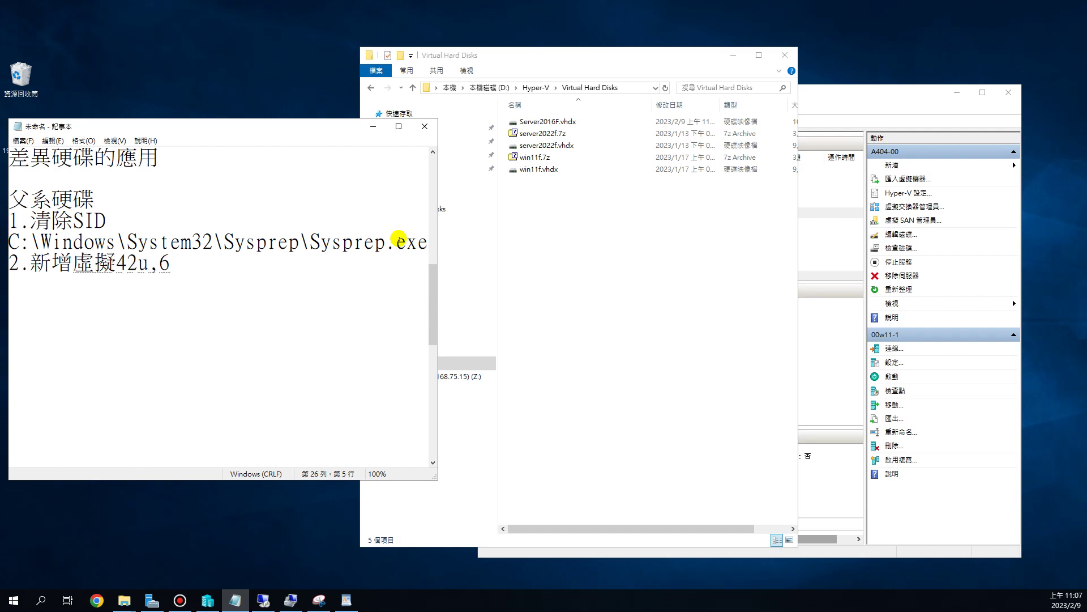
pyautogui.press('BackSpace')
pyautogui.press('BackSpace')
pyautogui.press('BackSpace')
pyautogui.press('BackSpace')
pyautogui.press('BackSpace')
pyautogui.write('u /42u,6')
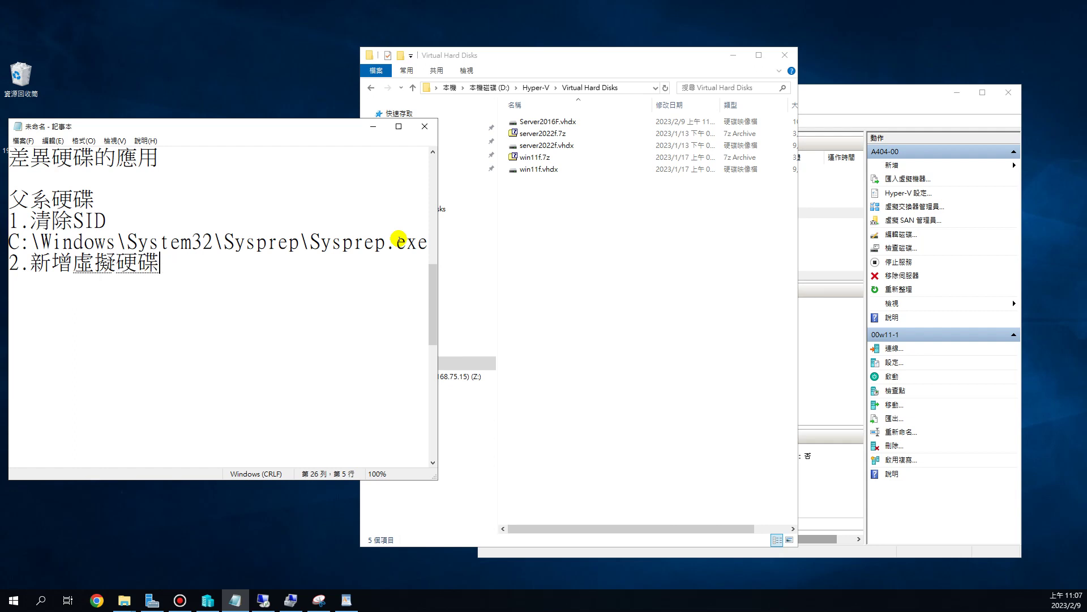
pyautogui.press('Return')
pyautogui.write('()')
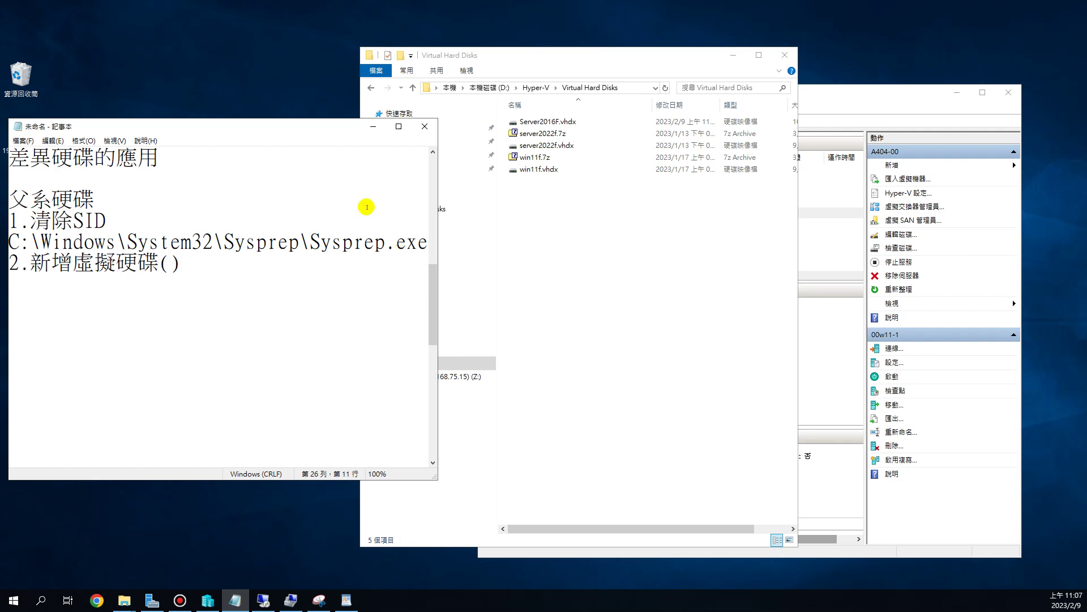
# - Copy 差異 from the title into the parentheses to complete 2.新增虛擬硬碟(差異)
pyautogui.moveTo(51, 157); pyautogui.dragTo(11, 158)
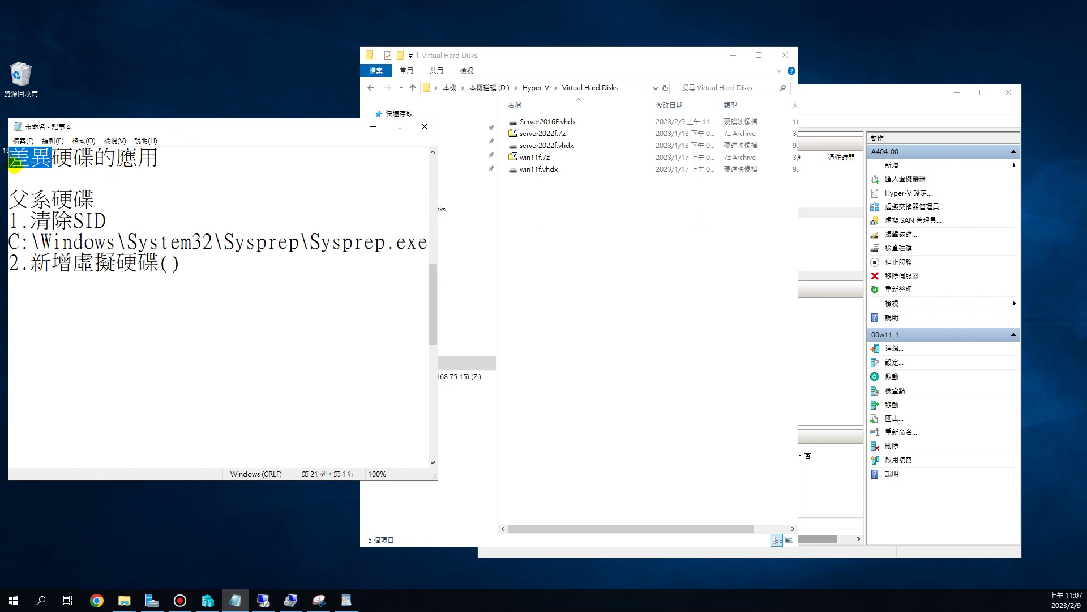
pyautogui.hotkey('ctrl', 'c')
pyautogui.click(164, 266)
pyautogui.hotkey('ctrl', 'v')
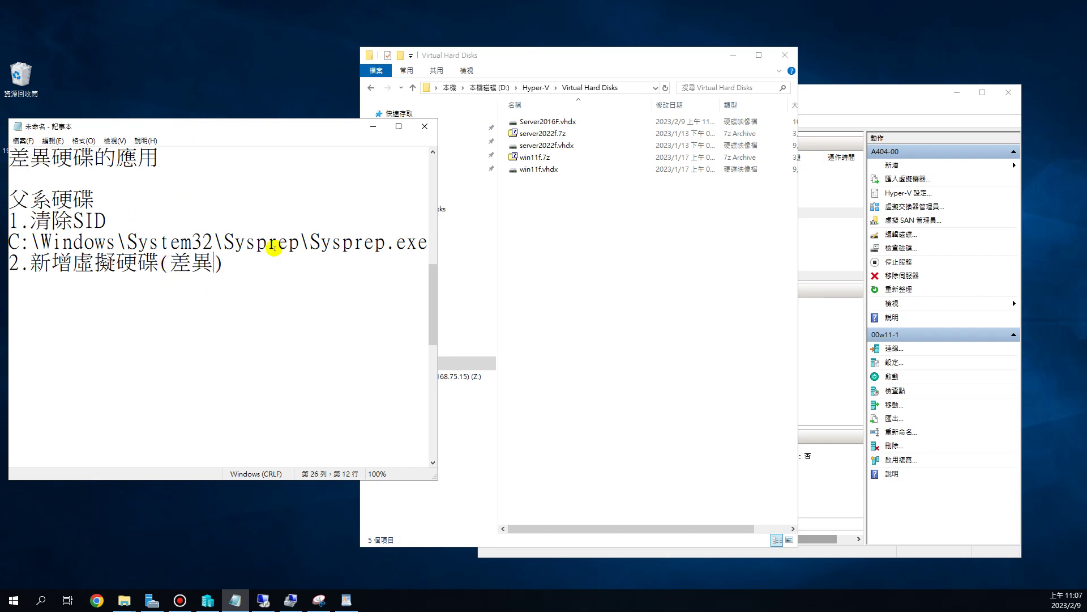
pyautogui.moveTo(844, 90); pyautogui.dragTo(791, 42)
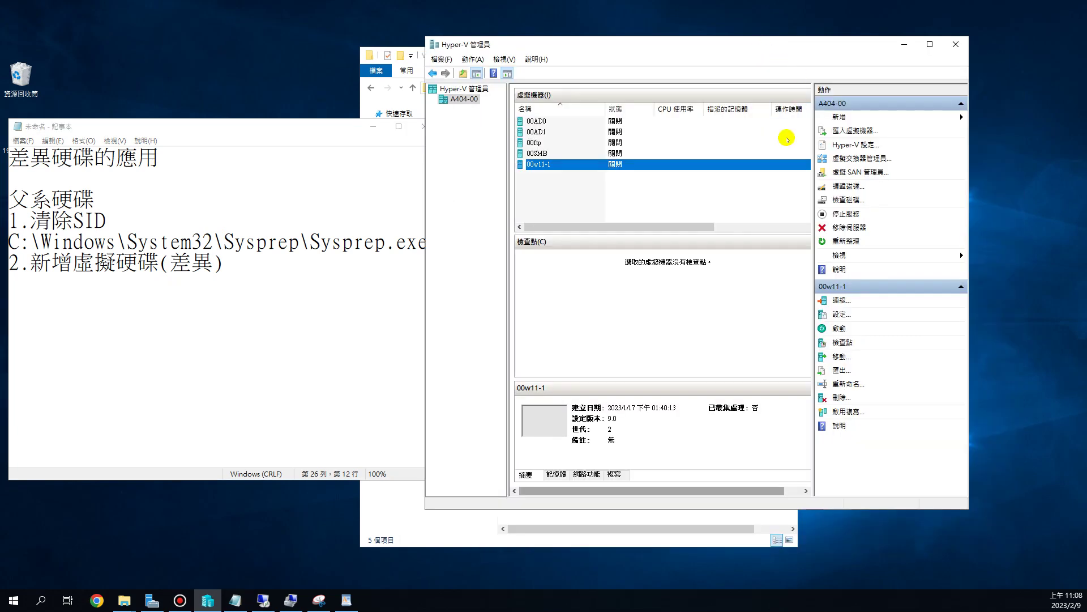
# - Open the New Virtual Hard Disk Wizard via New > Hard Disk in the Actions pane
pyautogui.click(674, 202)
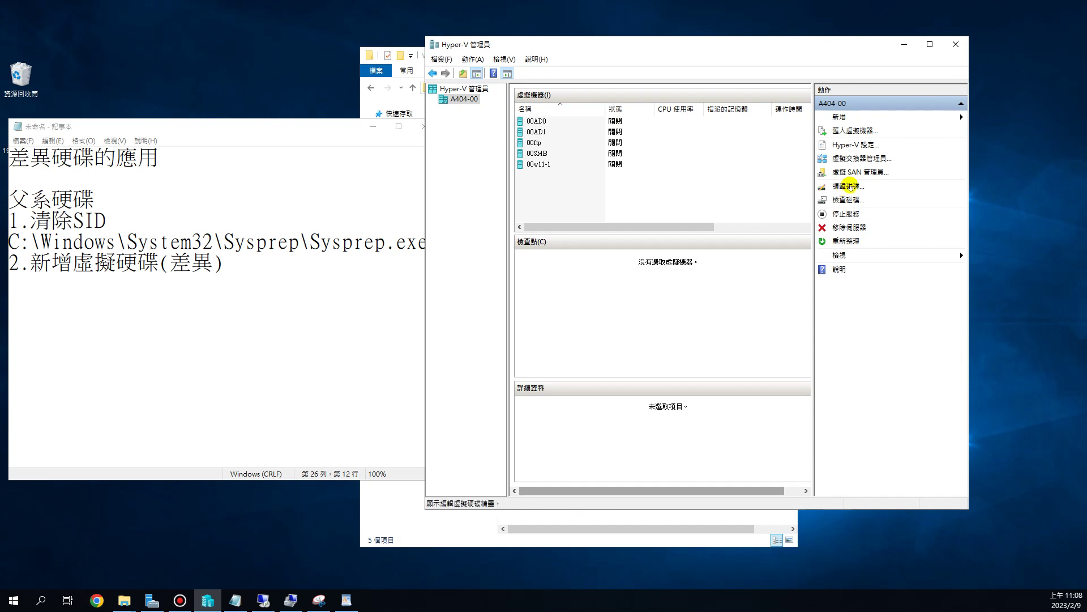
pyautogui.click(852, 117)
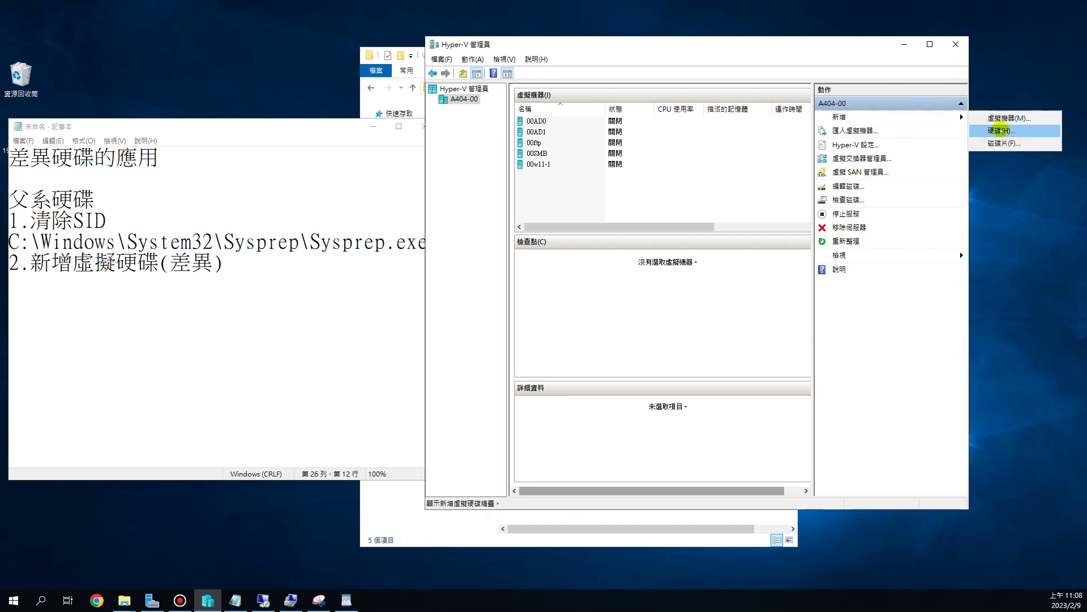
pyautogui.click(999, 130)
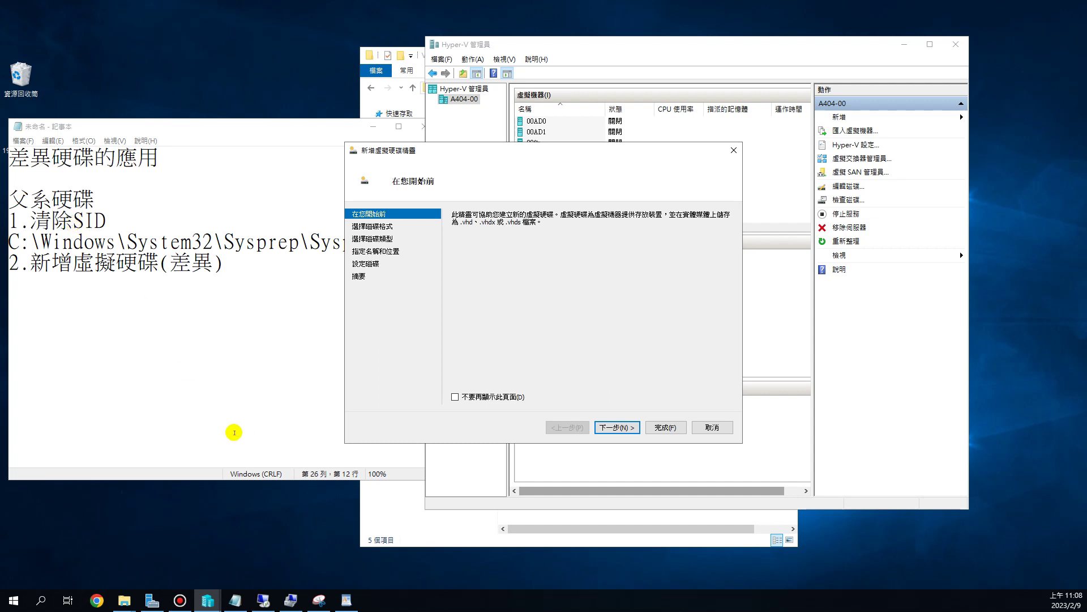
# - Keep VHDX format, choose the Differencing disk type, and reach the name and location page
pyautogui.click(618, 426)
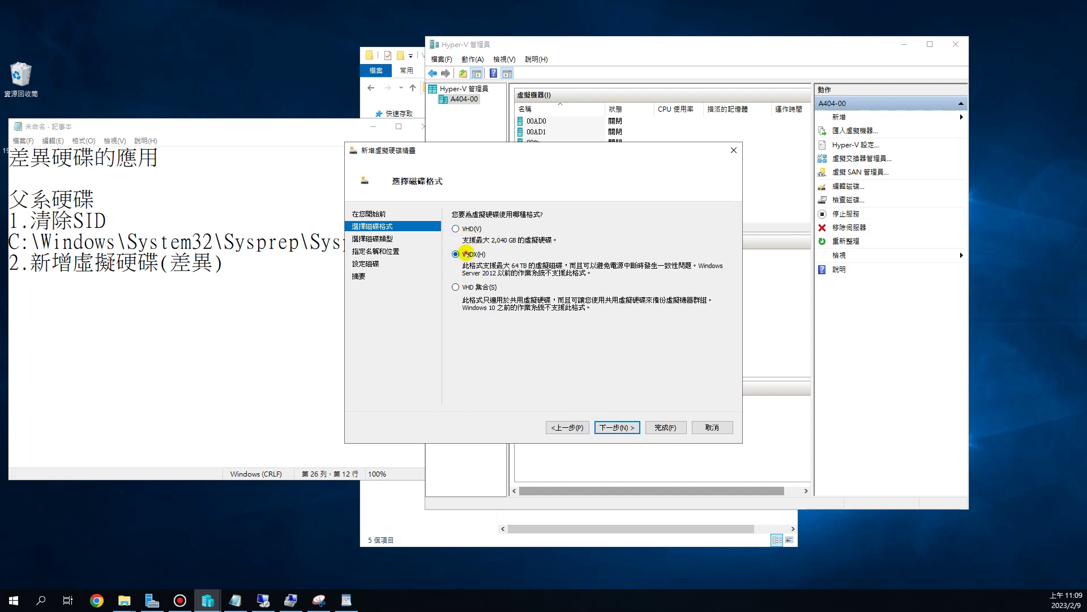
pyautogui.click(623, 428)
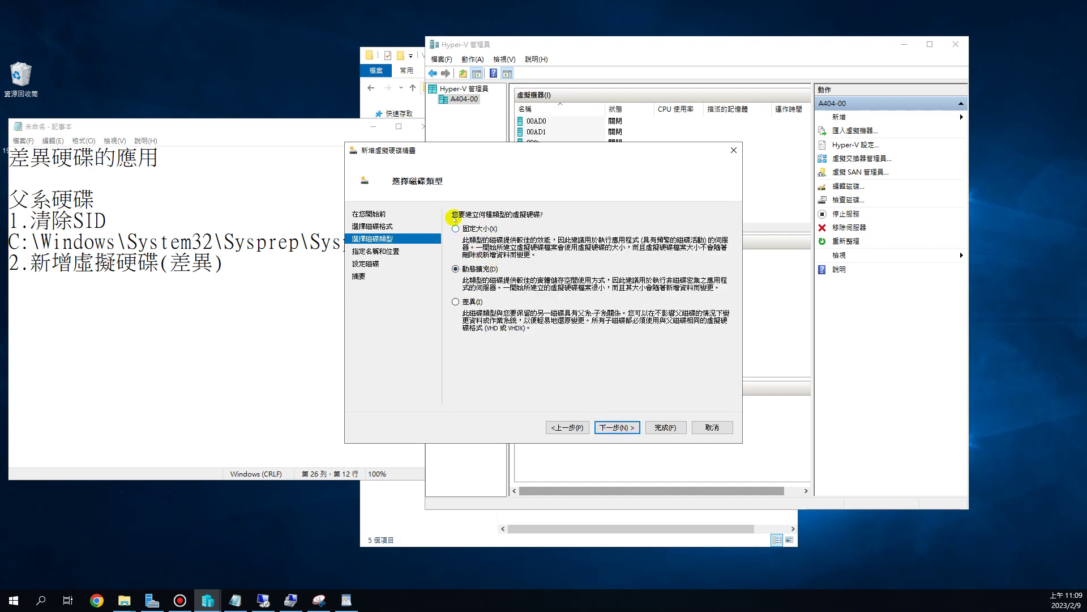
pyautogui.click(473, 302)
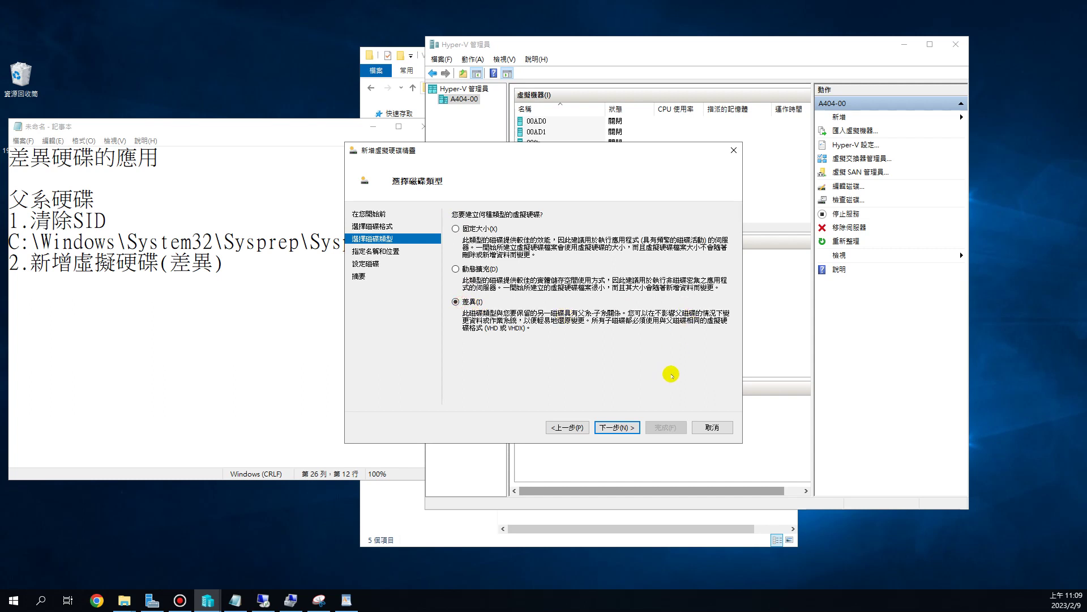
pyautogui.click(623, 427)
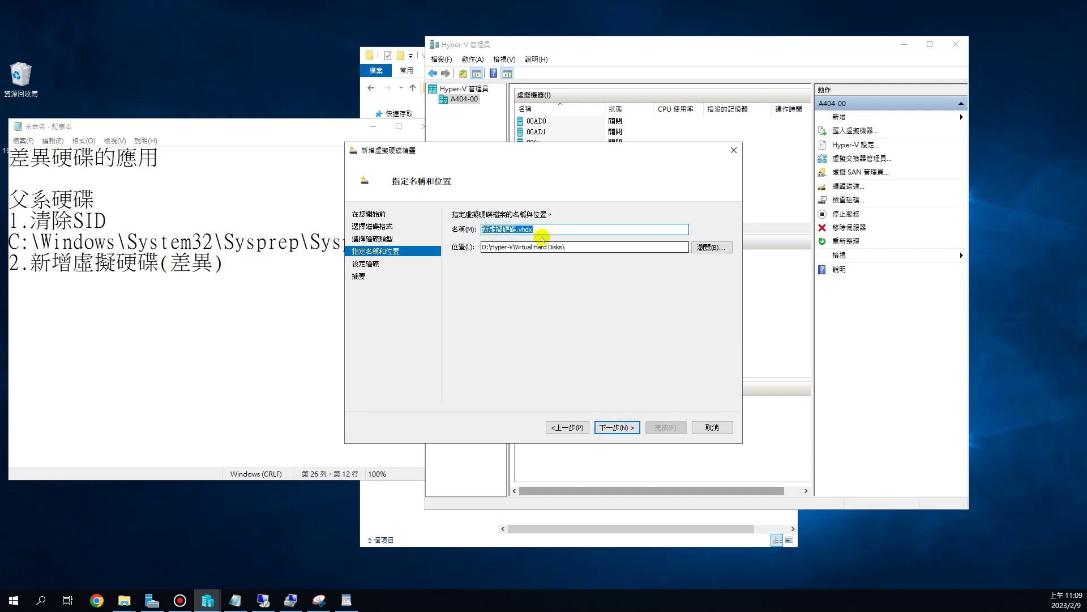
pyautogui.click(517, 229)
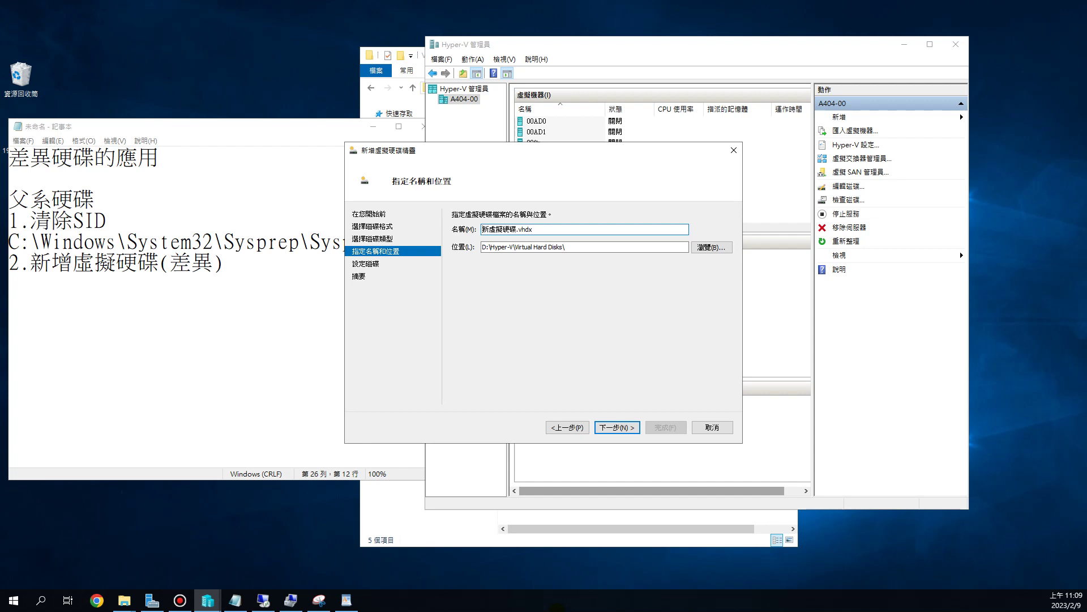
# - Name the new disk a00Server01.vhdx
pyautogui.write('a')
pyautogui.write('00Server')
pyautogui.press('Delete')
pyautogui.press('Delete')
pyautogui.press('Delete')
pyautogui.press('Delete')
pyautogui.press('Delete')
pyautogui.write('01')
pyautogui.moveTo(543, 146); pyautogui.dragTo(542, 216)
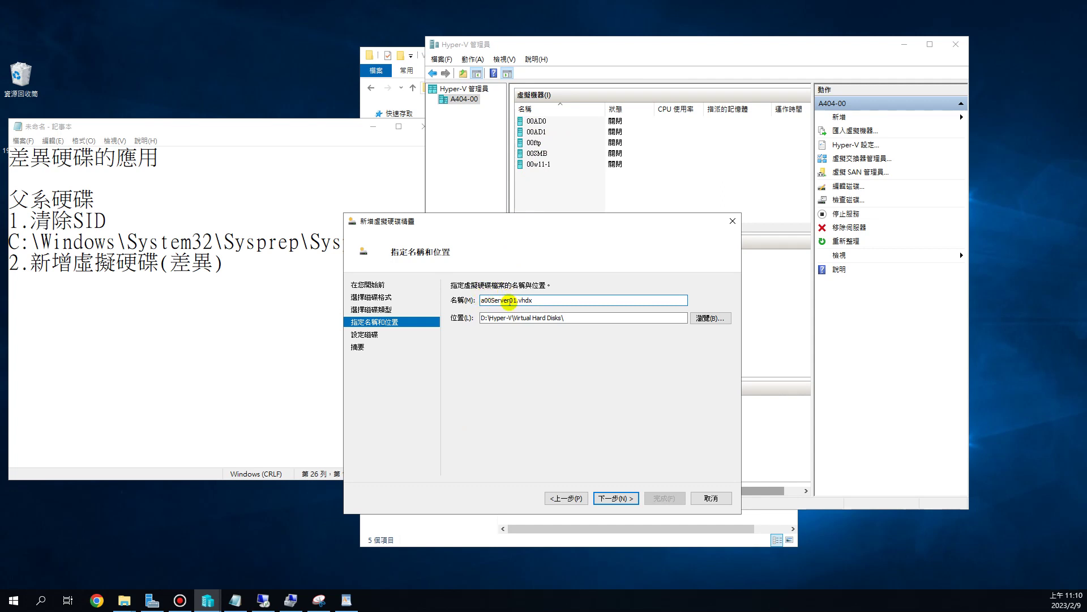
# - Select text in the disk name and location fields to examine the D:\Hyper-V path
pyautogui.moveTo(511, 300); pyautogui.dragTo(490, 302)
pyautogui.click(512, 300)
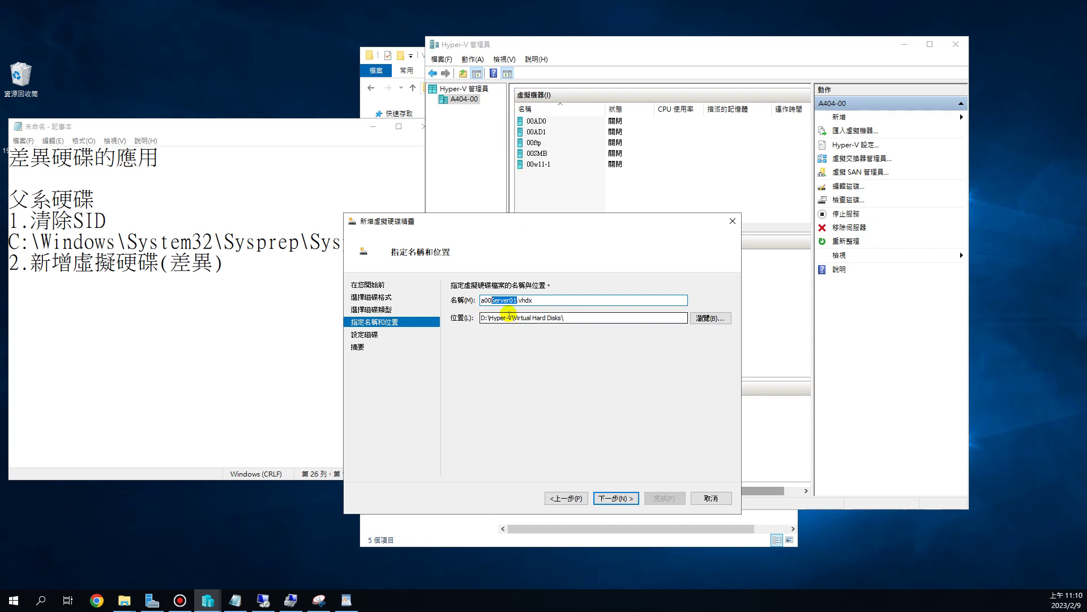
pyautogui.click(519, 300)
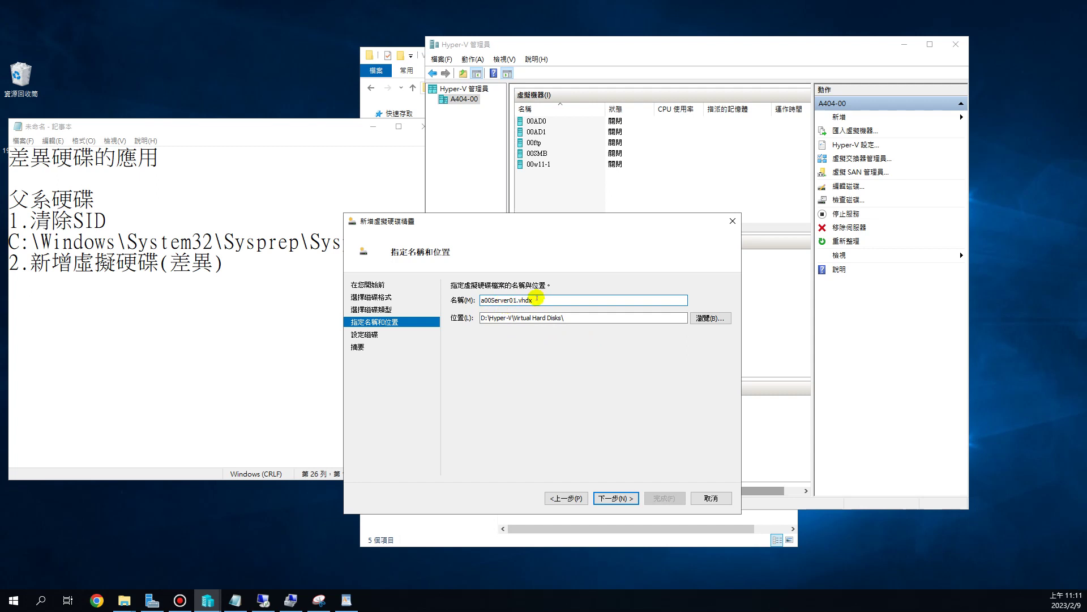
pyautogui.doubleClick(547, 302)
pyautogui.moveTo(573, 317); pyautogui.dragTo(475, 324)
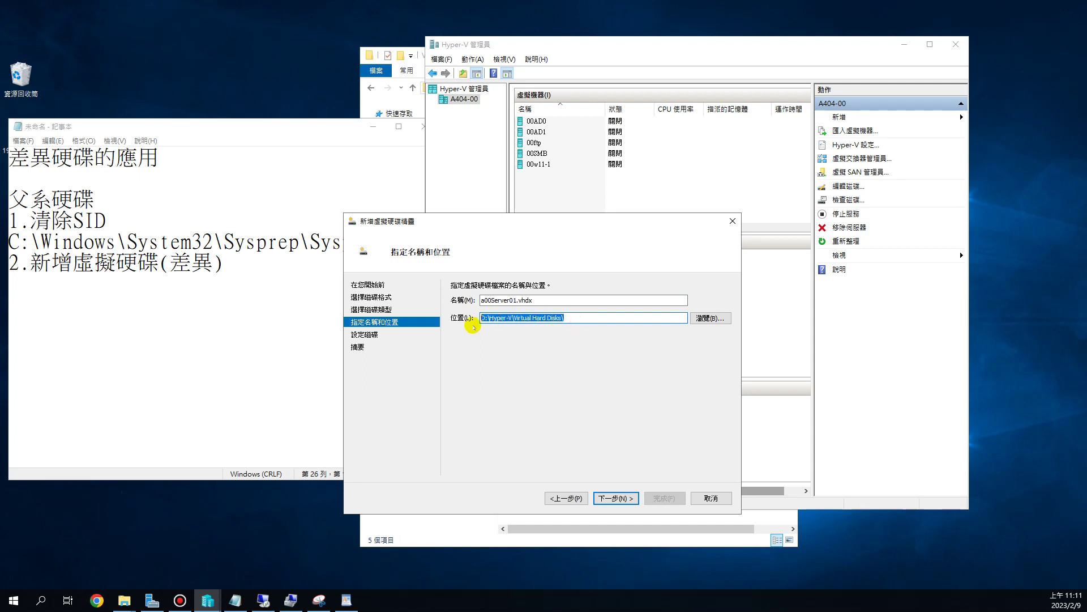
pyautogui.click(576, 316)
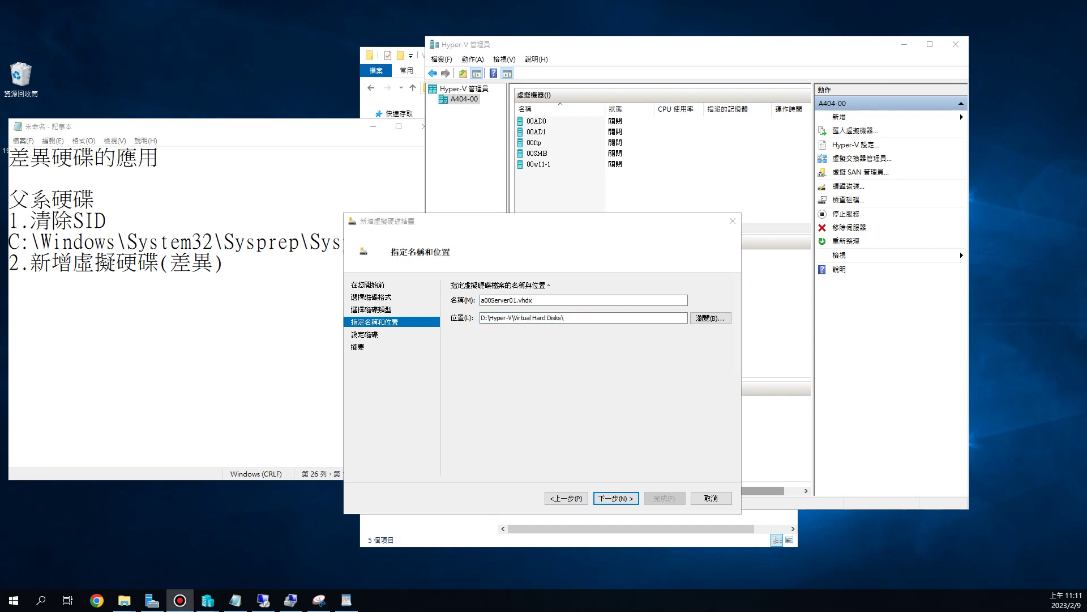
pyautogui.click(539, 300)
pyautogui.moveTo(539, 300); pyautogui.dragTo(473, 300)
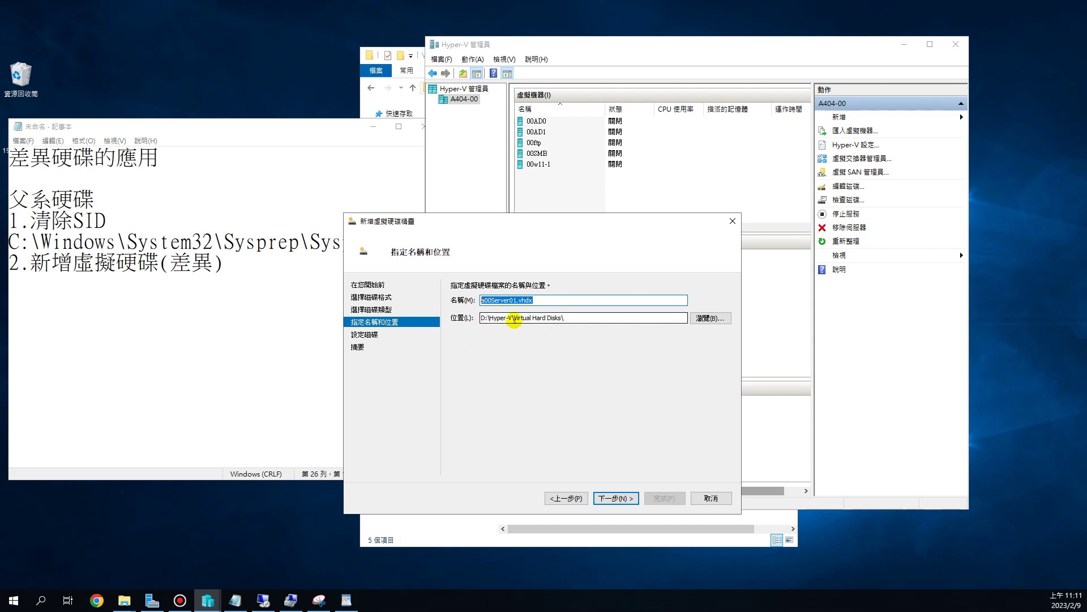
pyautogui.moveTo(514, 318); pyautogui.dragTo(464, 304)
pyautogui.hotkey('ctrl', 'c')
pyautogui.click(512, 300)
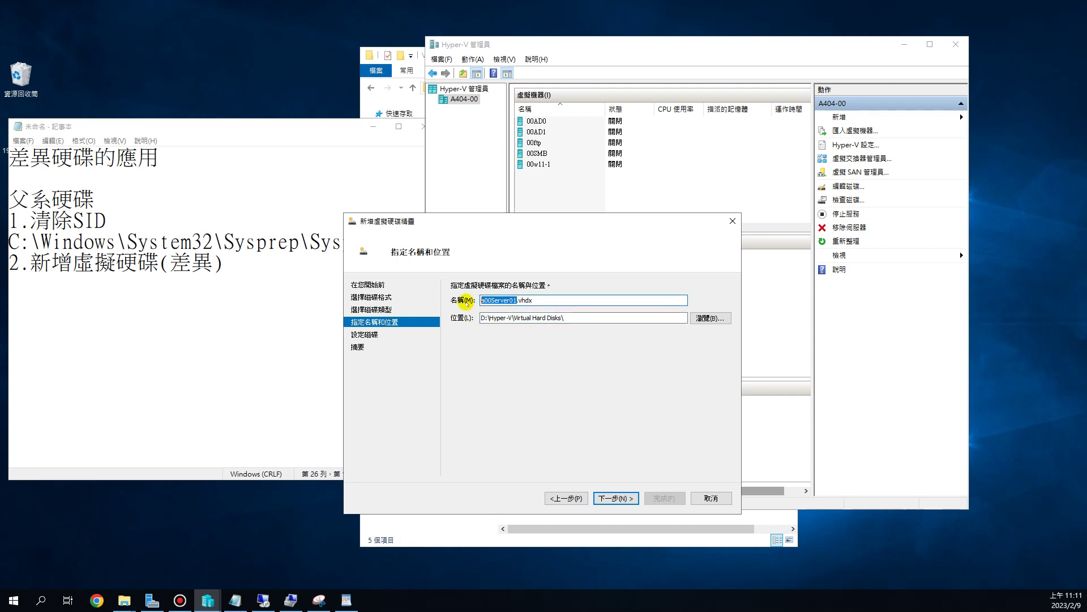
# - Insert a00Server01\ into the location path after D:\Hyper-V\
pyautogui.click(515, 318)
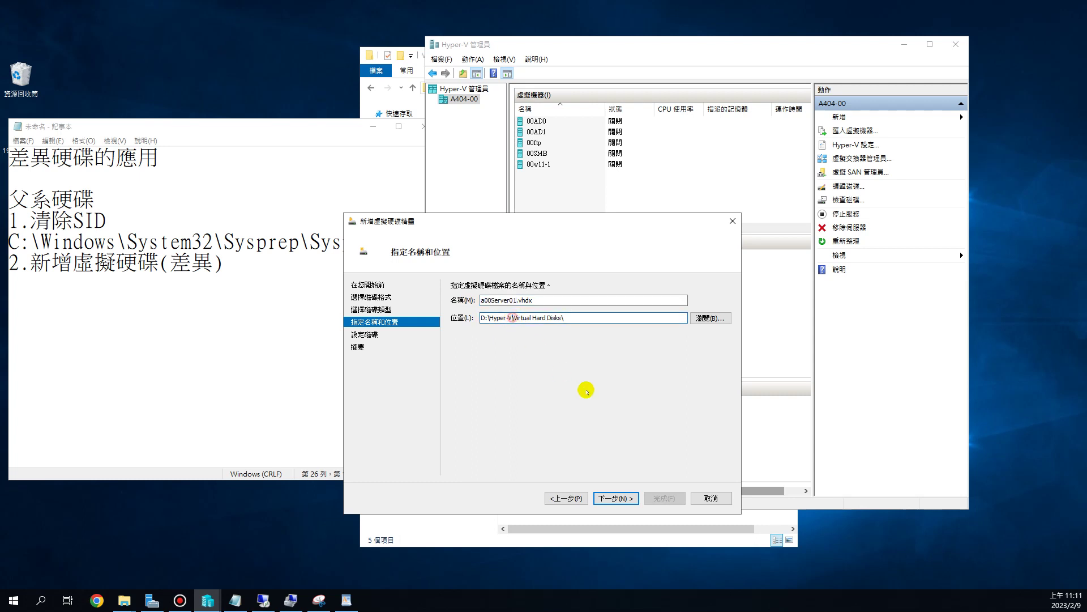
pyautogui.hotkey('ctrl', 'v')
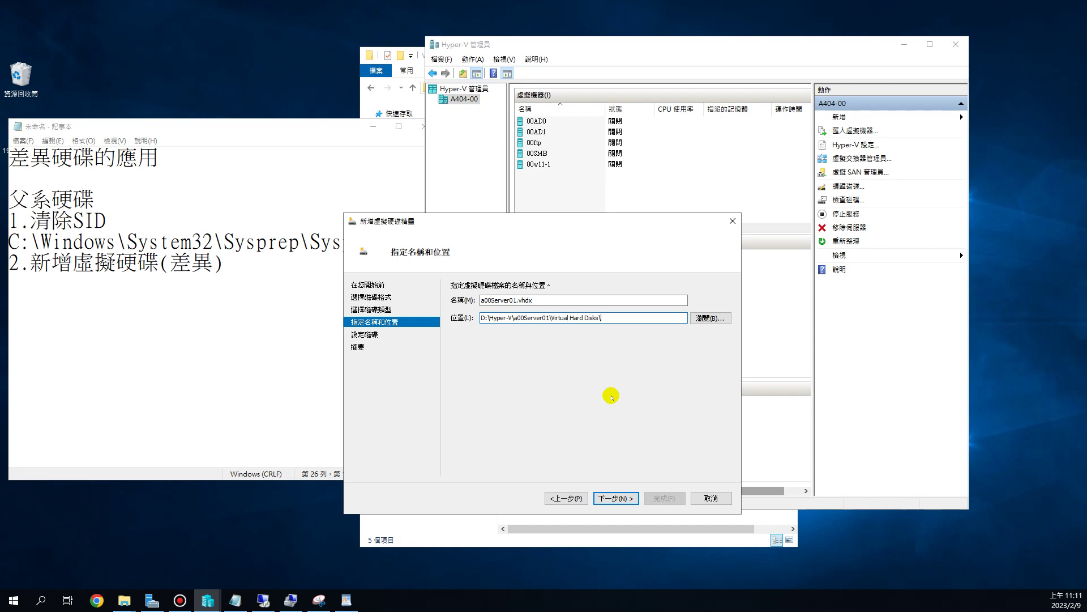
pyautogui.hotkey('ctrl', 'a')
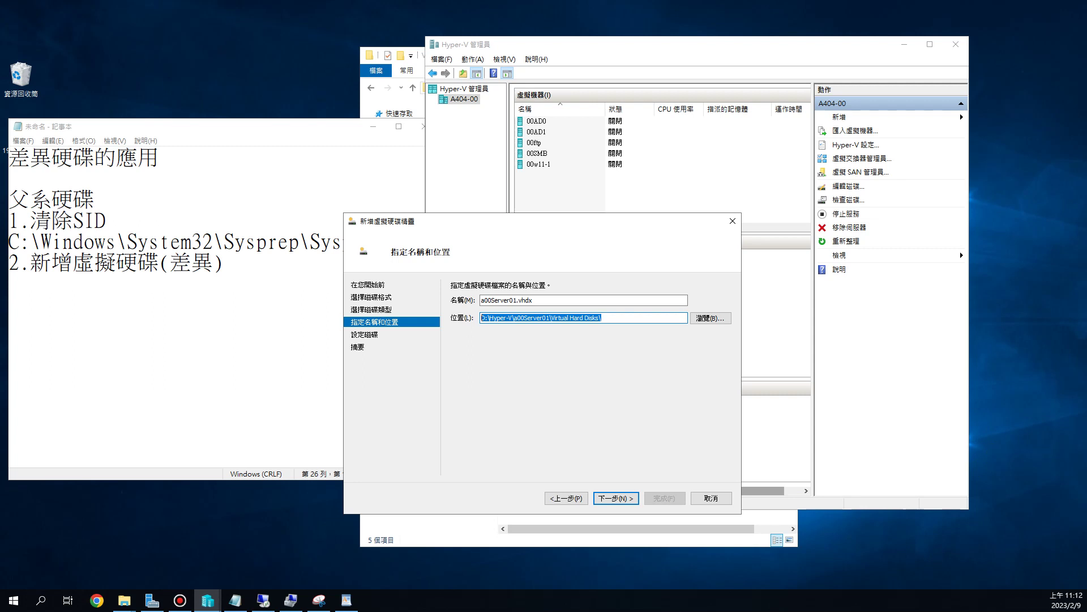
pyautogui.click(507, 319)
pyautogui.hotkey('shift', 'Tab')
pyautogui.press('Tab')
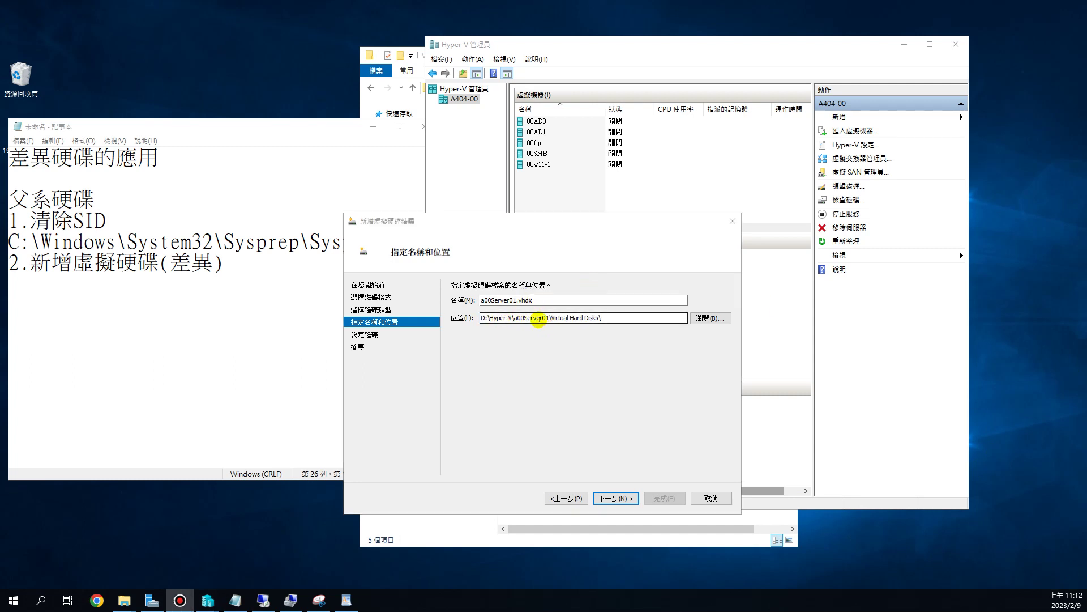
pyautogui.click(519, 322)
pyautogui.hotkey('shift', 'Tab')
pyautogui.press('Tab')
pyautogui.click(519, 321)
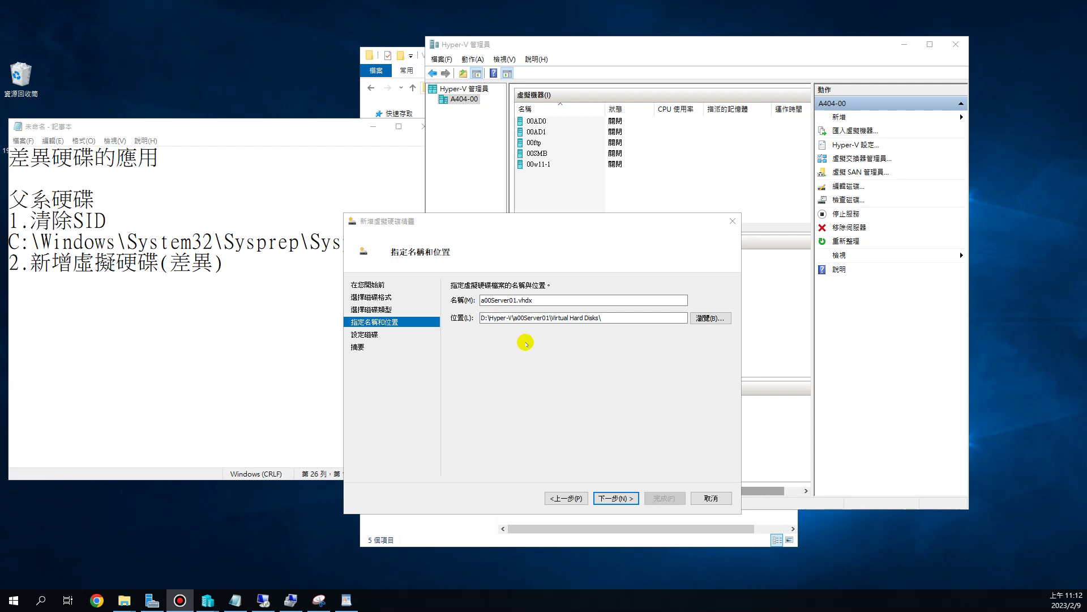
# - Recheck the disk name a00Server01.vhdx, then return to Configure Disk and browse for the parent disk
pyautogui.click(623, 499)
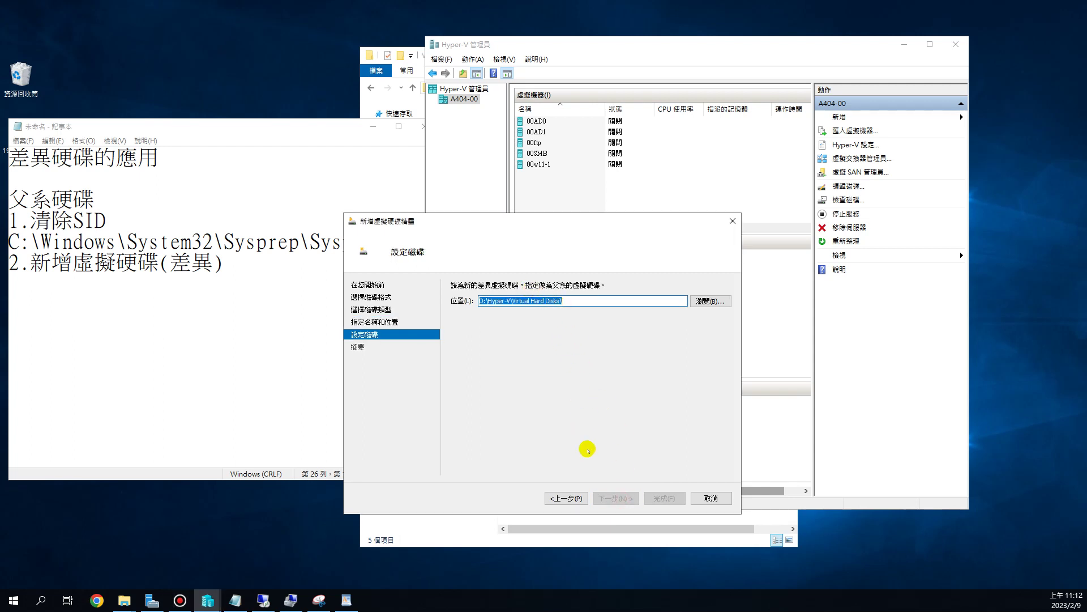
pyautogui.click(566, 498)
pyautogui.click(536, 299)
pyautogui.moveTo(536, 300); pyautogui.dragTo(473, 302)
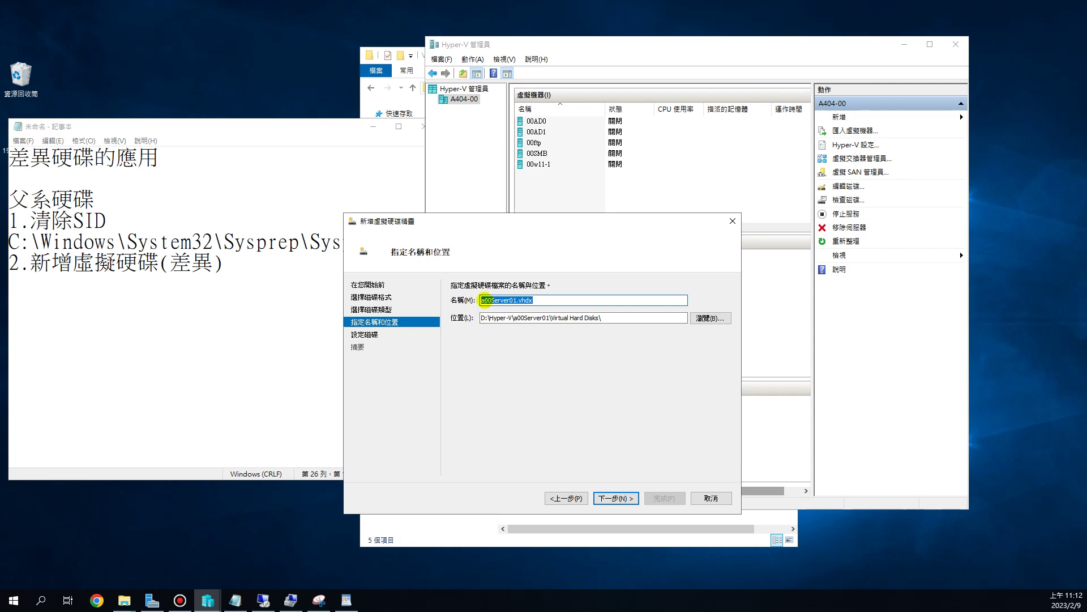
pyautogui.click(612, 498)
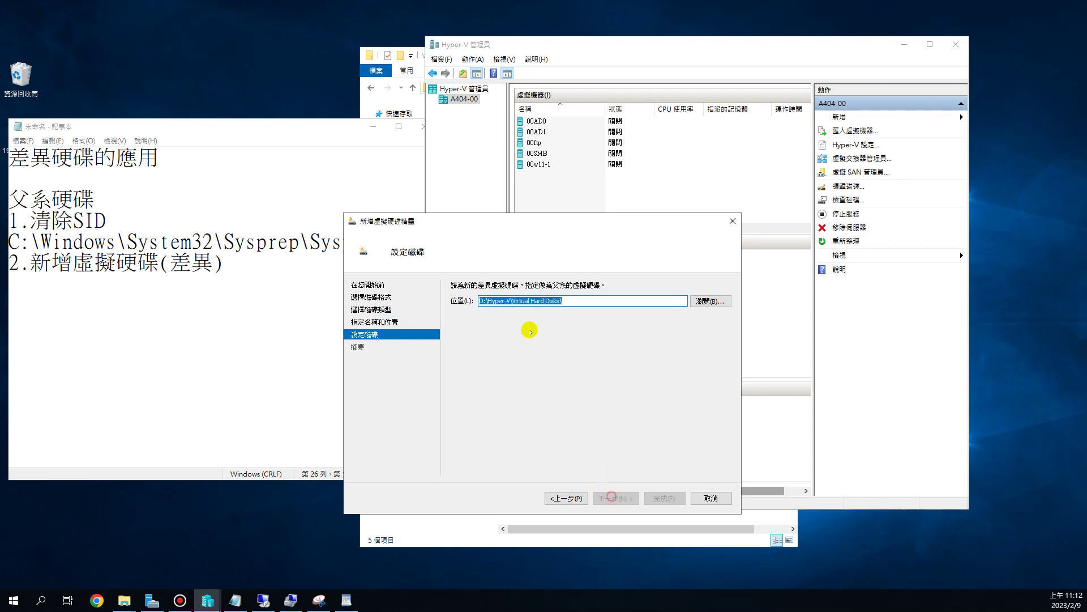
pyautogui.click(513, 300)
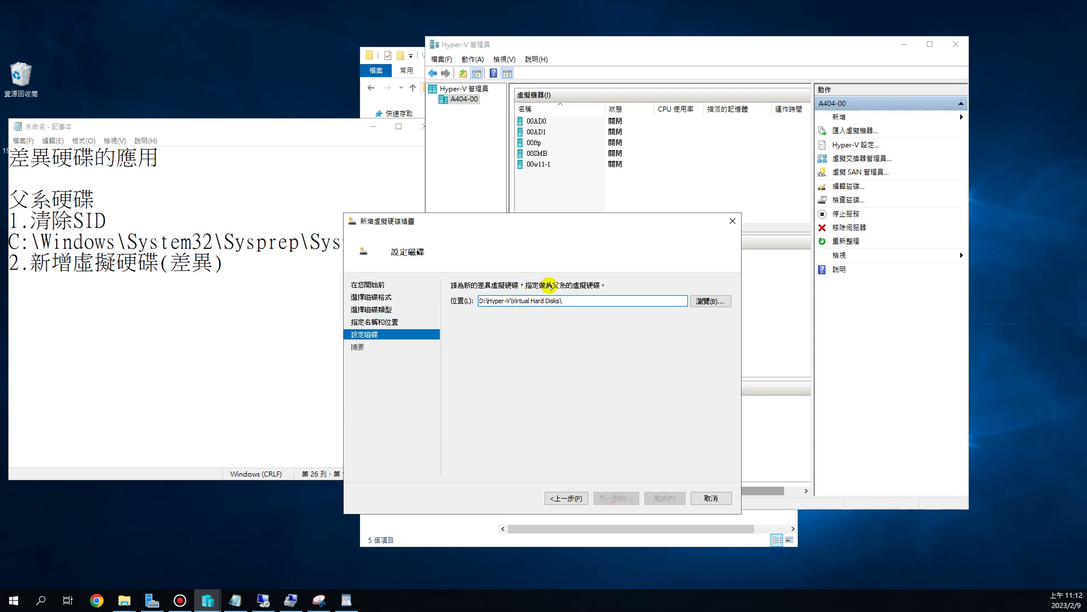
pyautogui.click(550, 283)
pyautogui.click(709, 301)
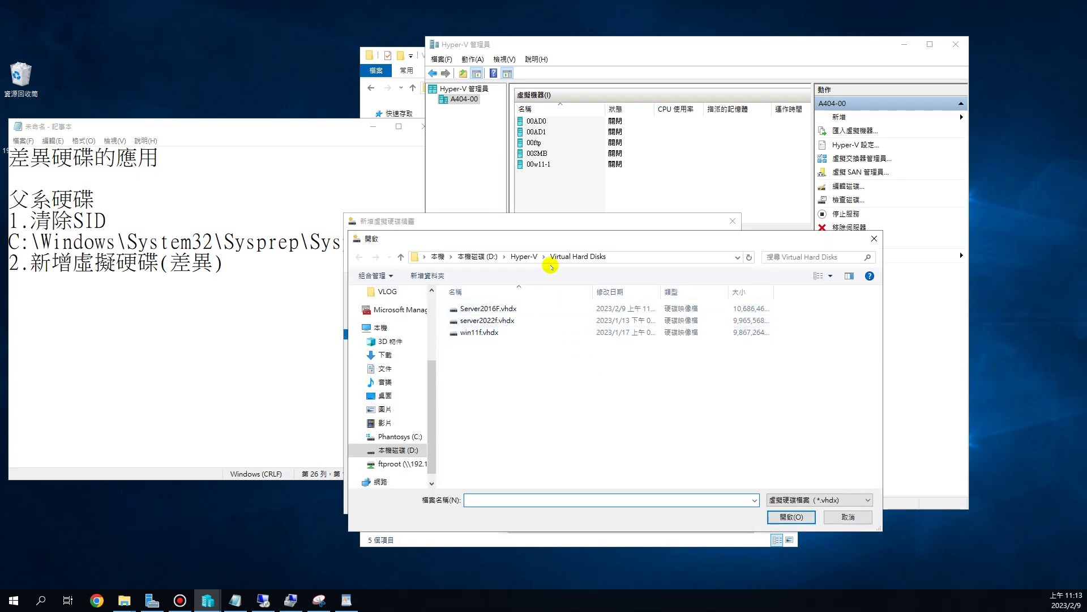
# - Browse to D:\Hyper-V\Virtual Hard Disks and choose Server2016F.vhdx as the parent disk
pyautogui.click(525, 257)
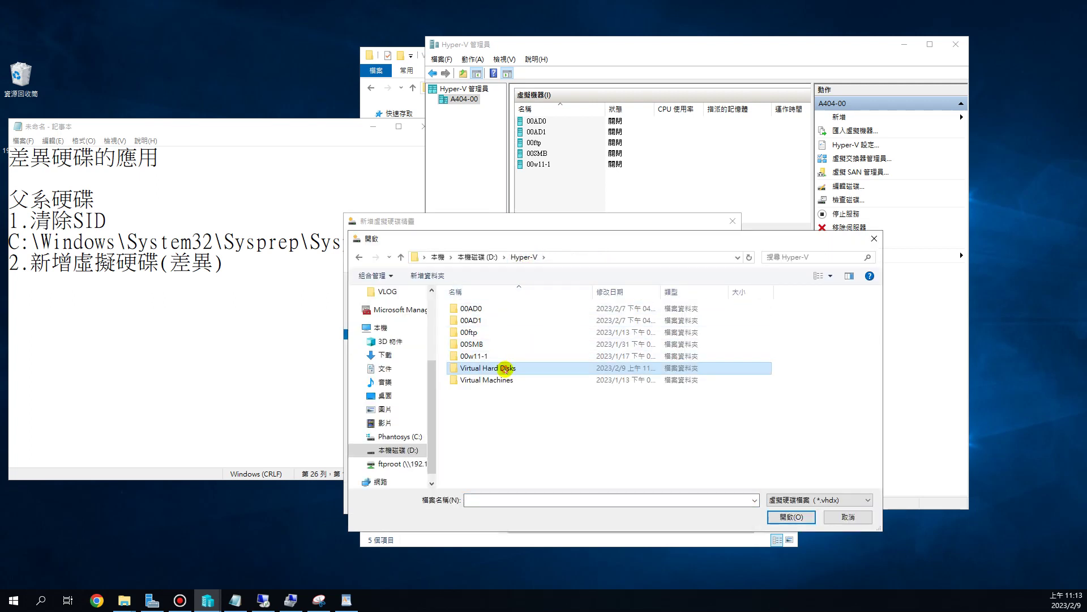
pyautogui.doubleClick(504, 368)
pyautogui.click(490, 308)
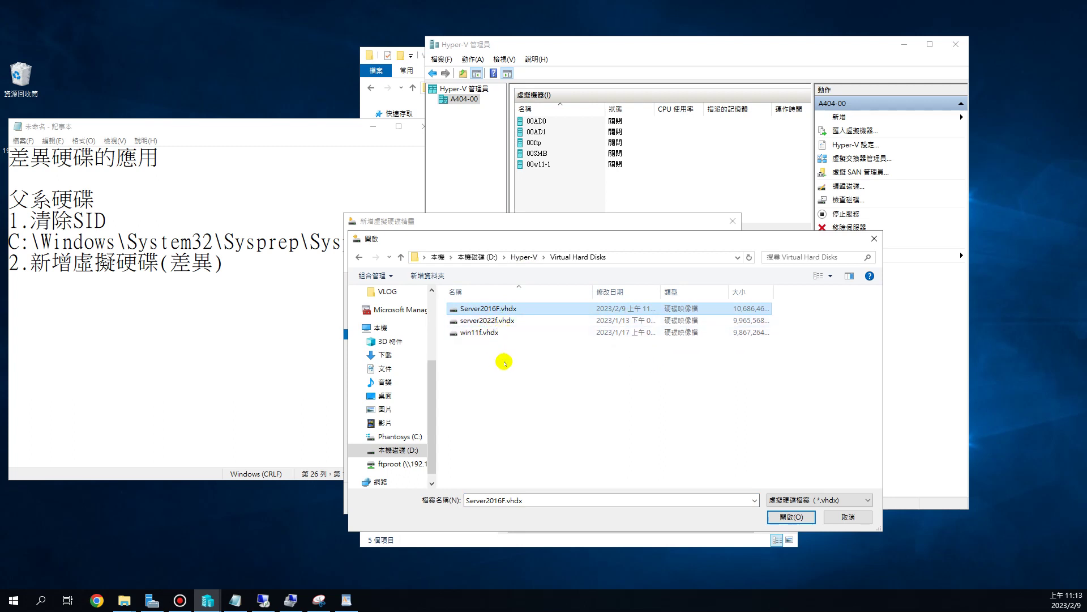
pyautogui.click(502, 310)
pyautogui.click(648, 407)
pyautogui.click(537, 311)
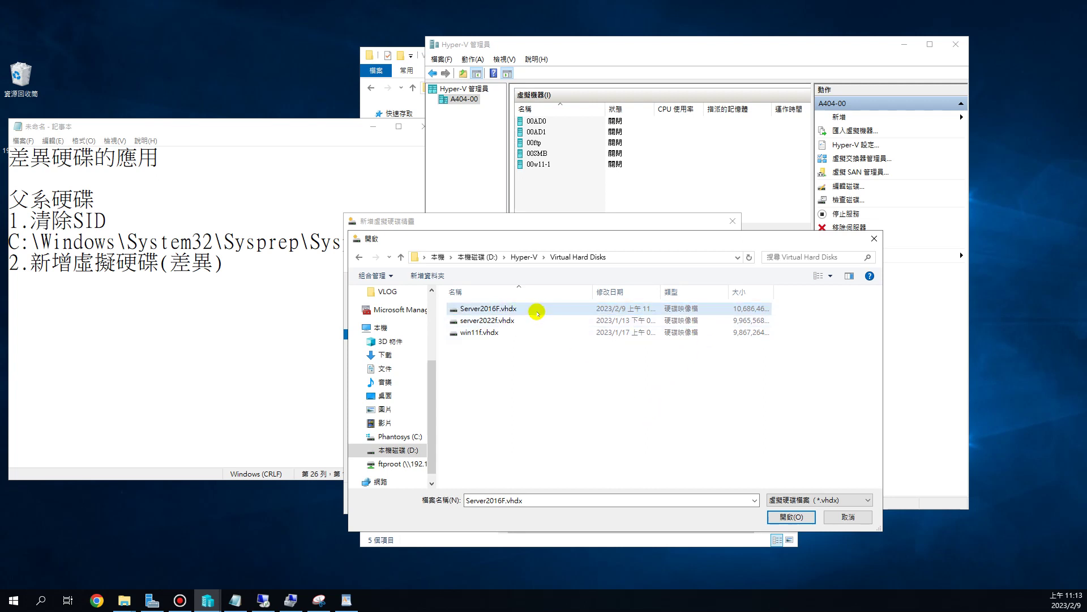
pyautogui.click(790, 516)
pyautogui.click(622, 302)
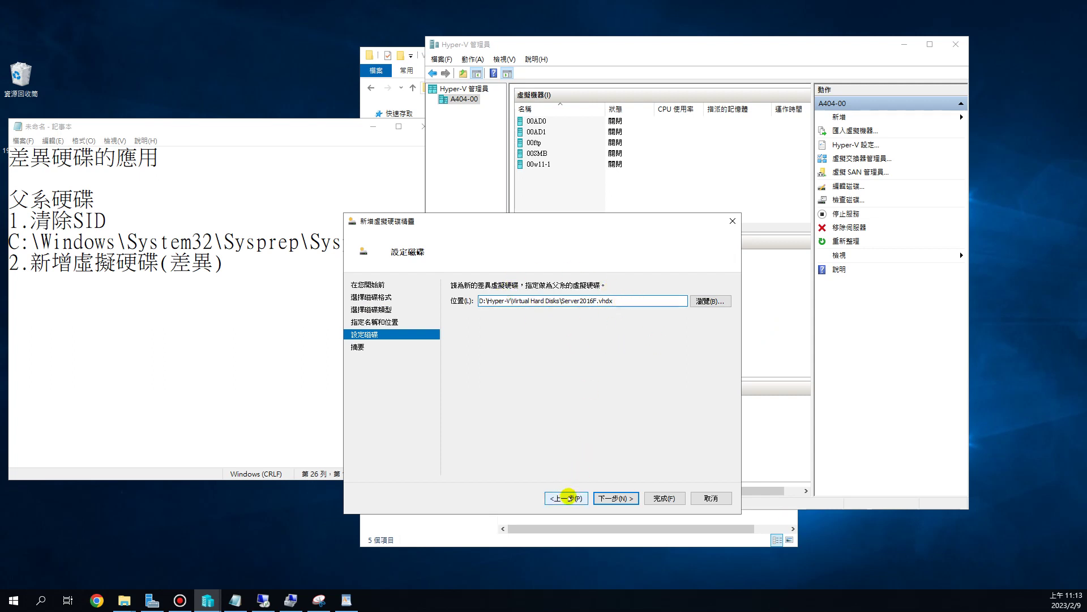
# - Review the name and parent path Server2016F.vhdx, then finish creating the a00Server01.vhdx differencing disk
pyautogui.click(567, 498)
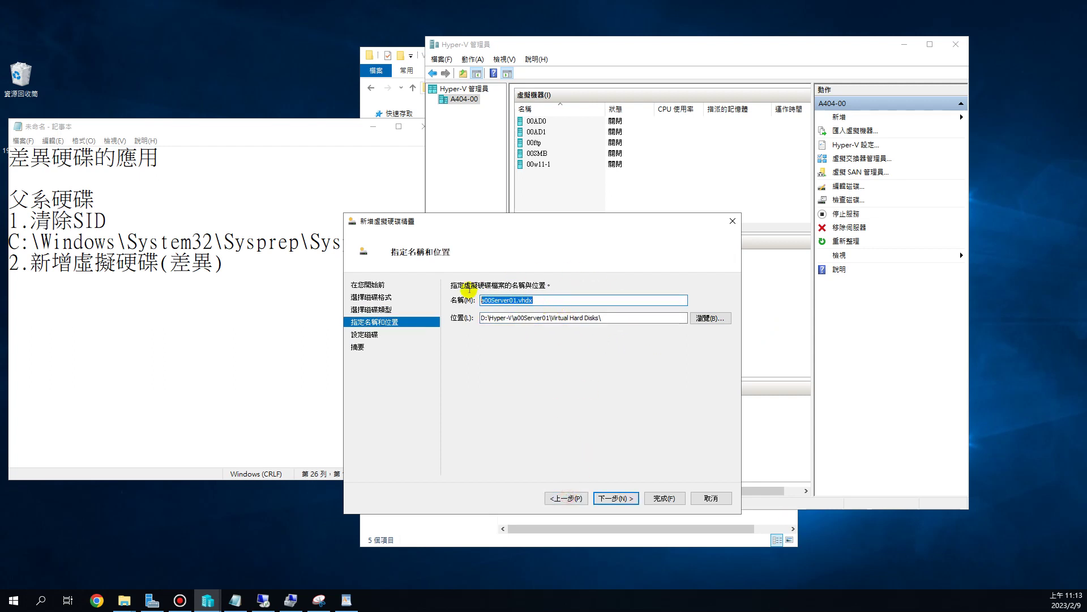
pyautogui.click(616, 498)
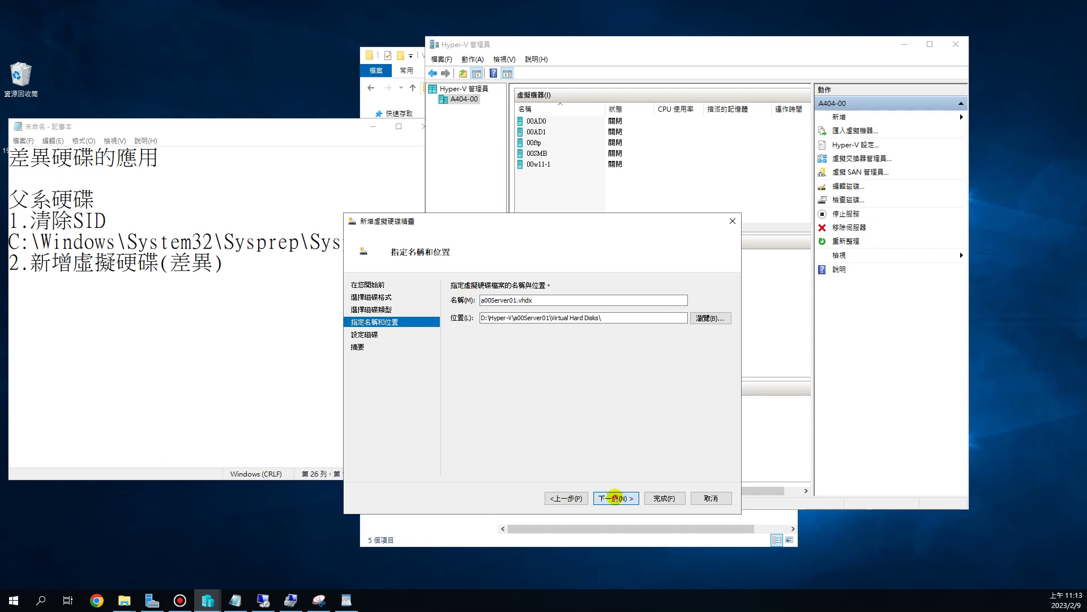
pyautogui.moveTo(613, 301); pyautogui.dragTo(557, 300)
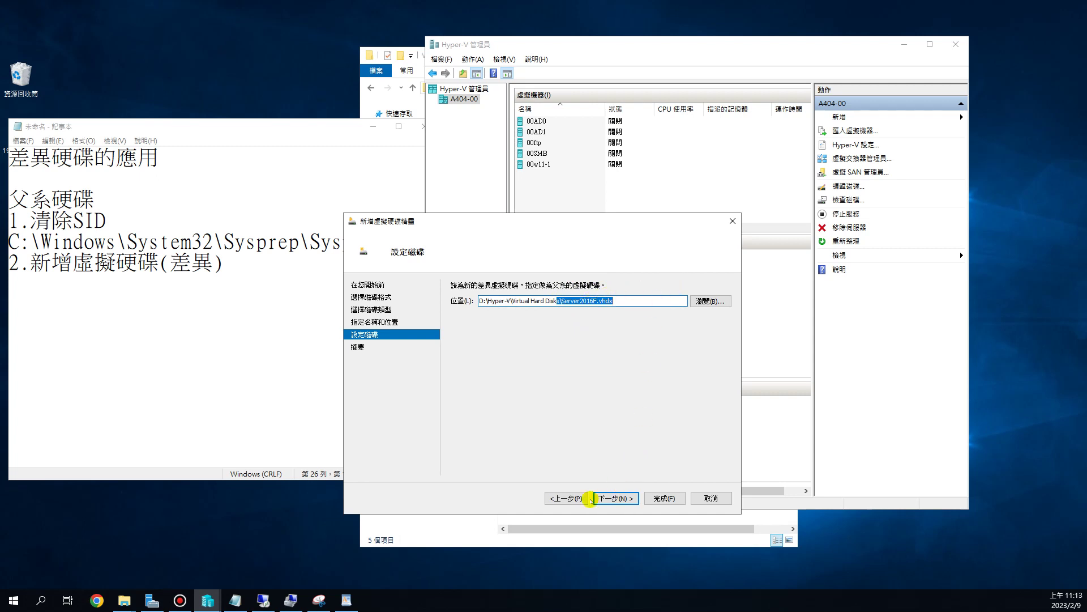
pyautogui.click(565, 497)
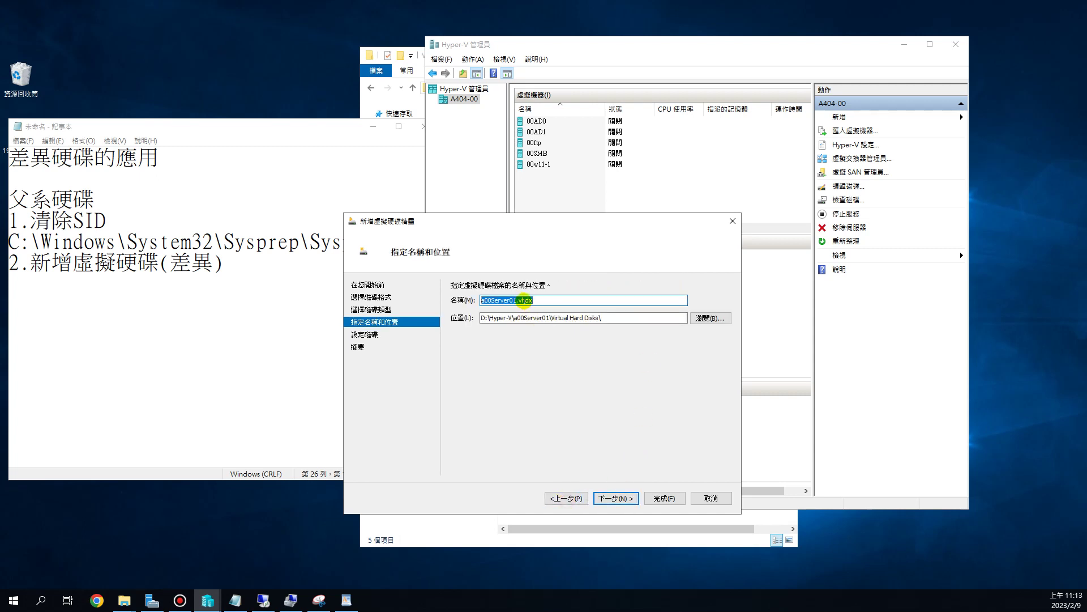
pyautogui.click(606, 498)
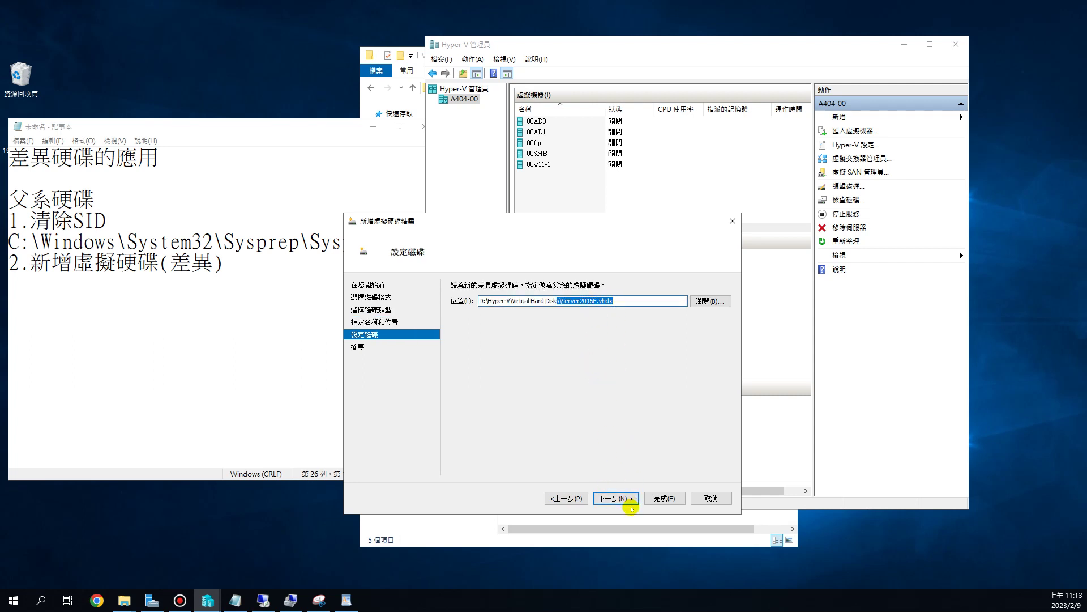
pyautogui.click(621, 497)
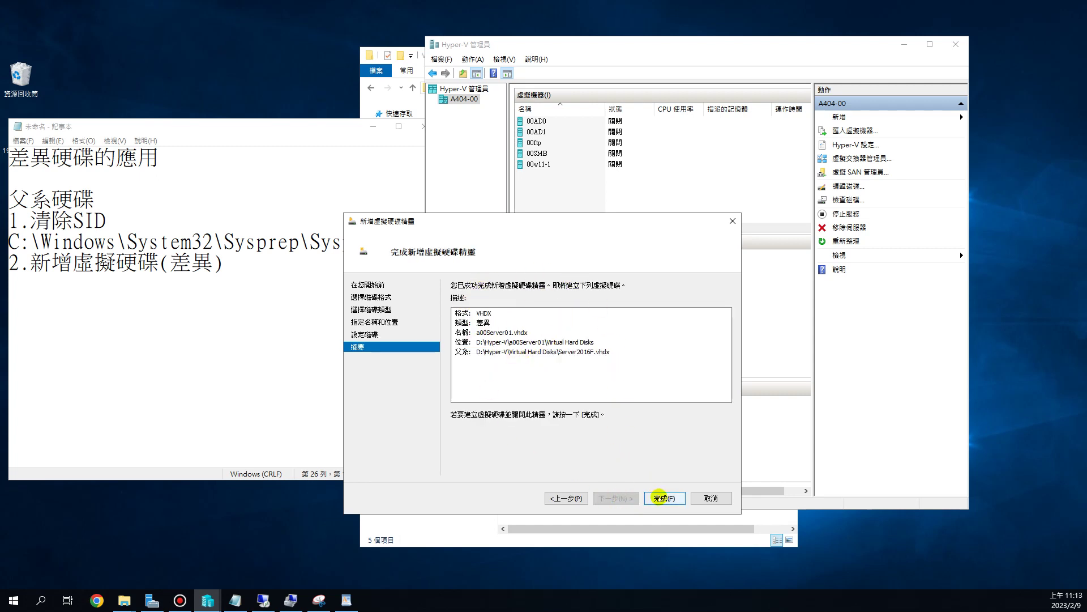
pyautogui.click(660, 498)
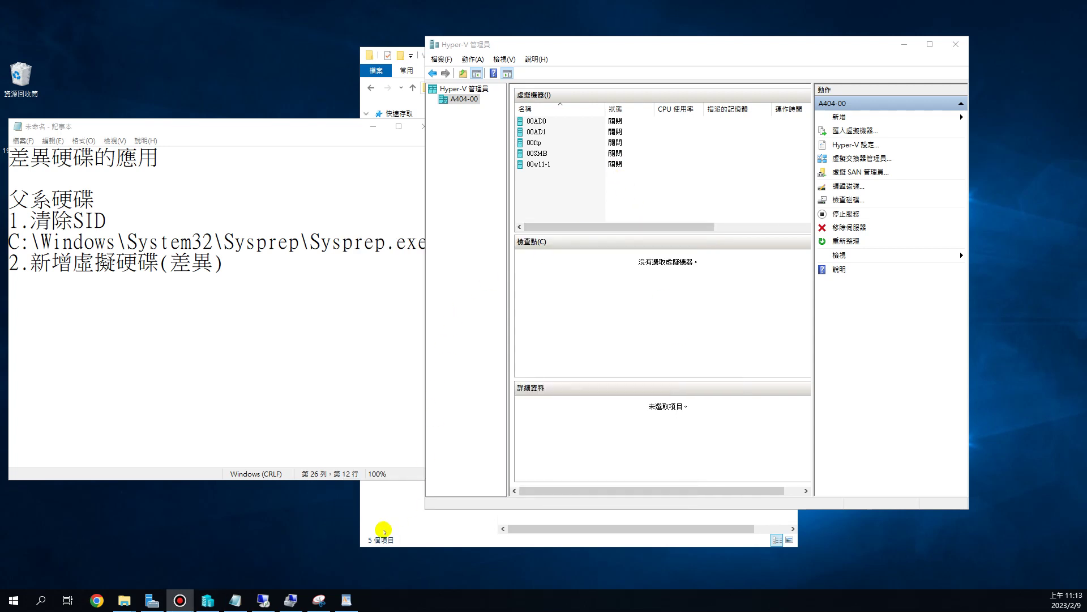
# - In File Explorer, open D:\Hyper-V\a00Server01\Virtual Hard Disks to confirm a00Server01.vhdx exists
pyautogui.click(538, 529)
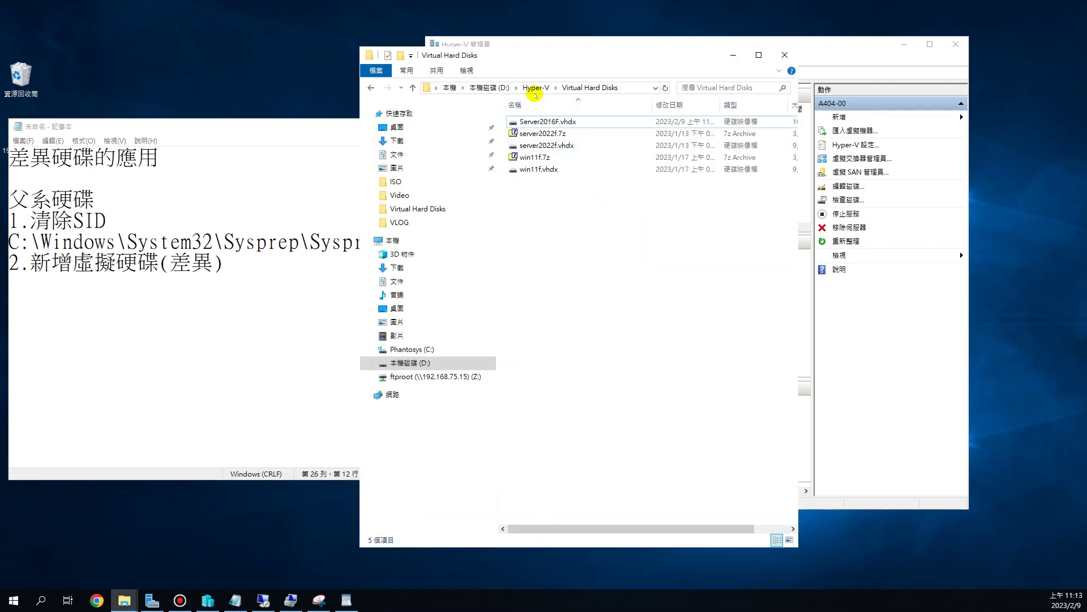
pyautogui.click(534, 90)
pyautogui.click(535, 181)
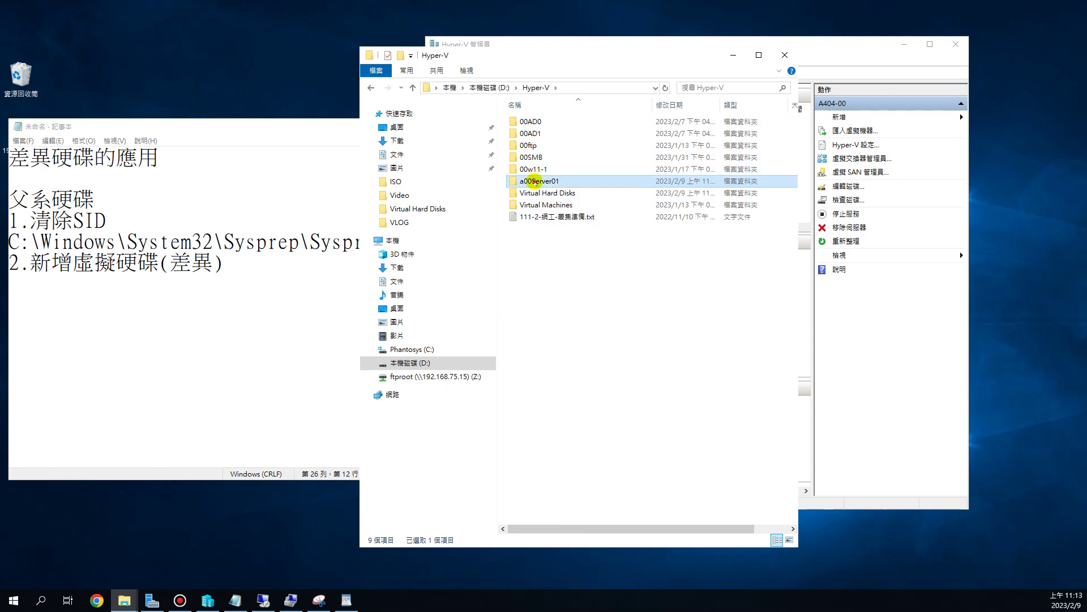
pyautogui.doubleClick(547, 181)
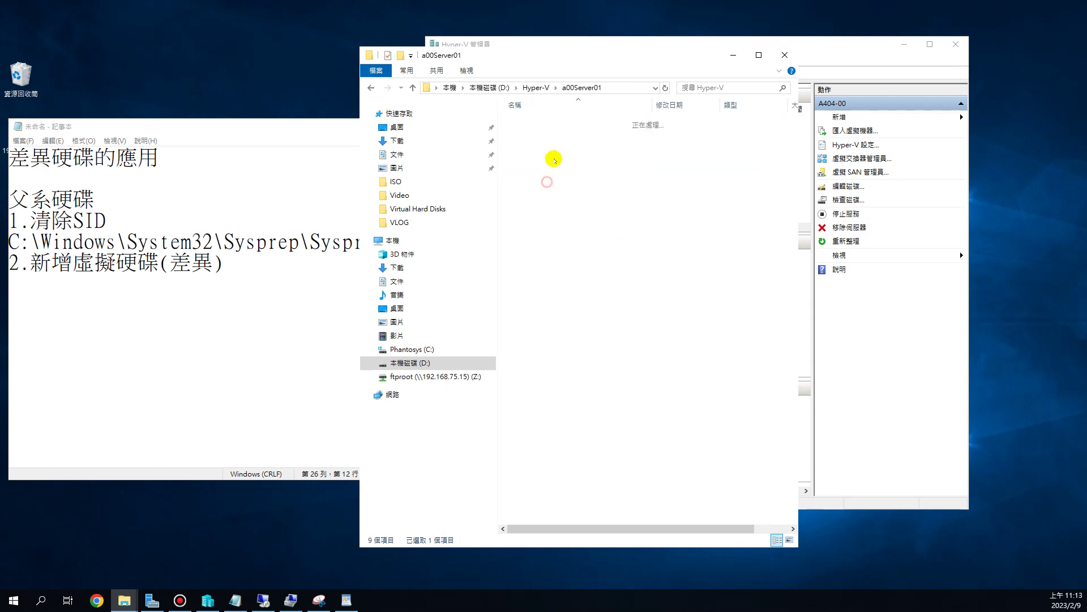
pyautogui.doubleClick(553, 120)
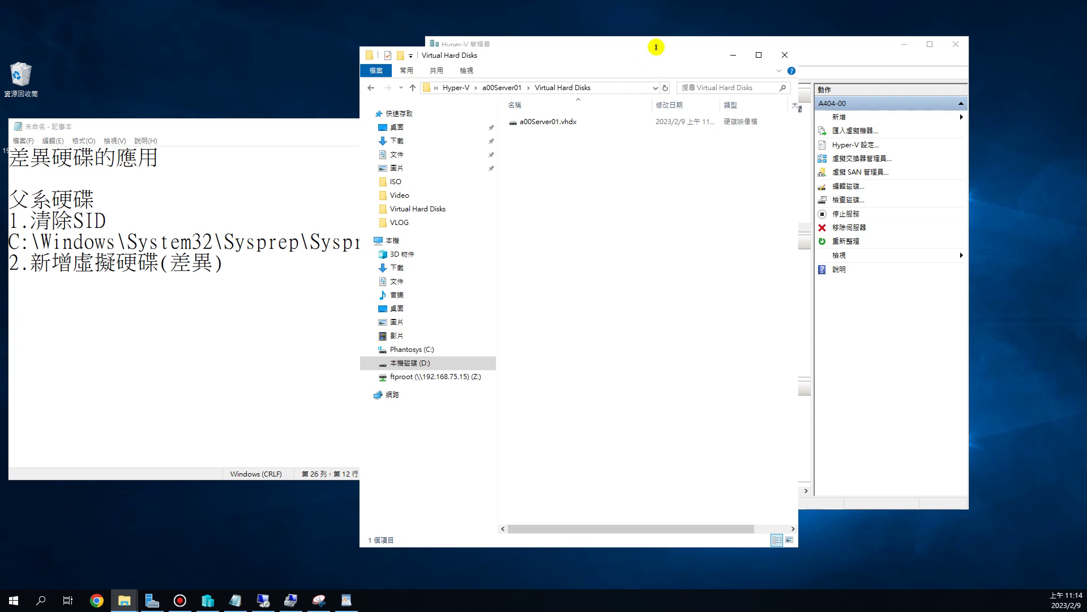
# - Reposition the Hyper-V Manager window, return File Explorer to D:\Hyper-V, and switch back to Hyper-V Manager
pyautogui.moveTo(651, 43); pyautogui.dragTo(541, 55)
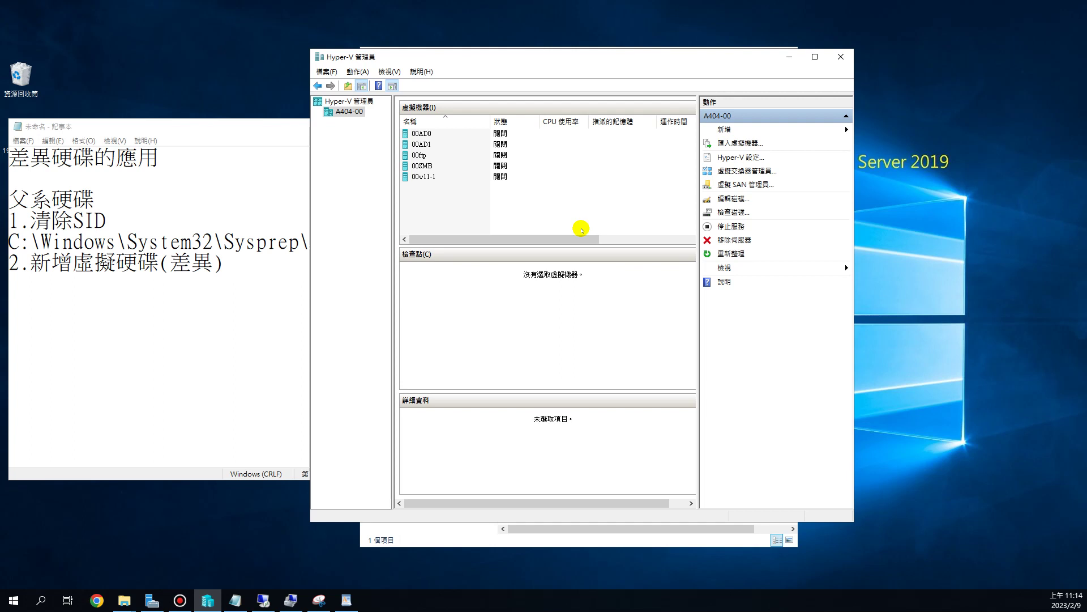
pyautogui.click(549, 537)
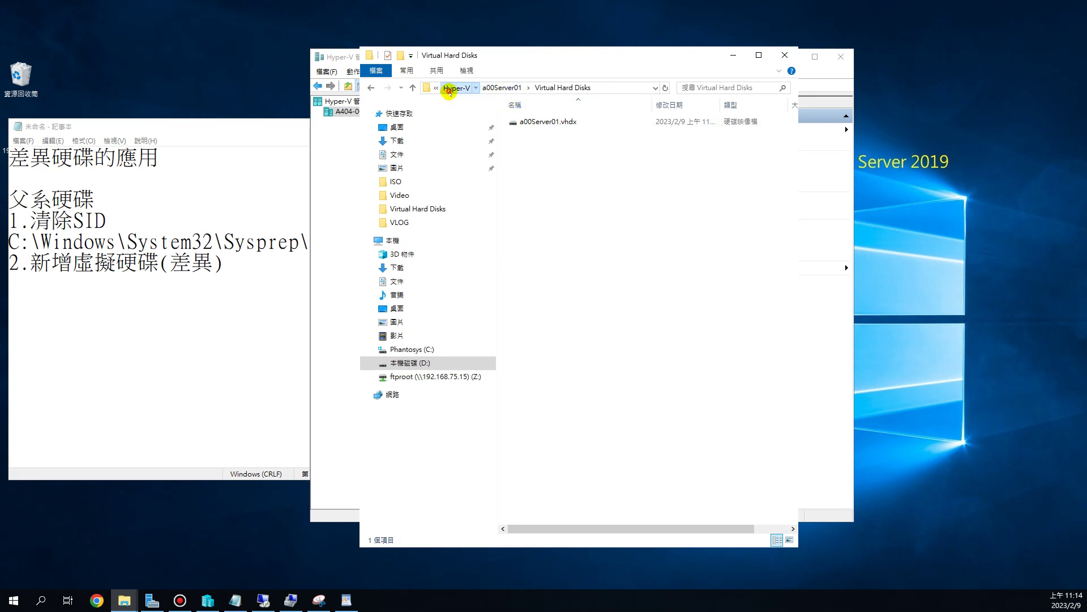
pyautogui.click(456, 88)
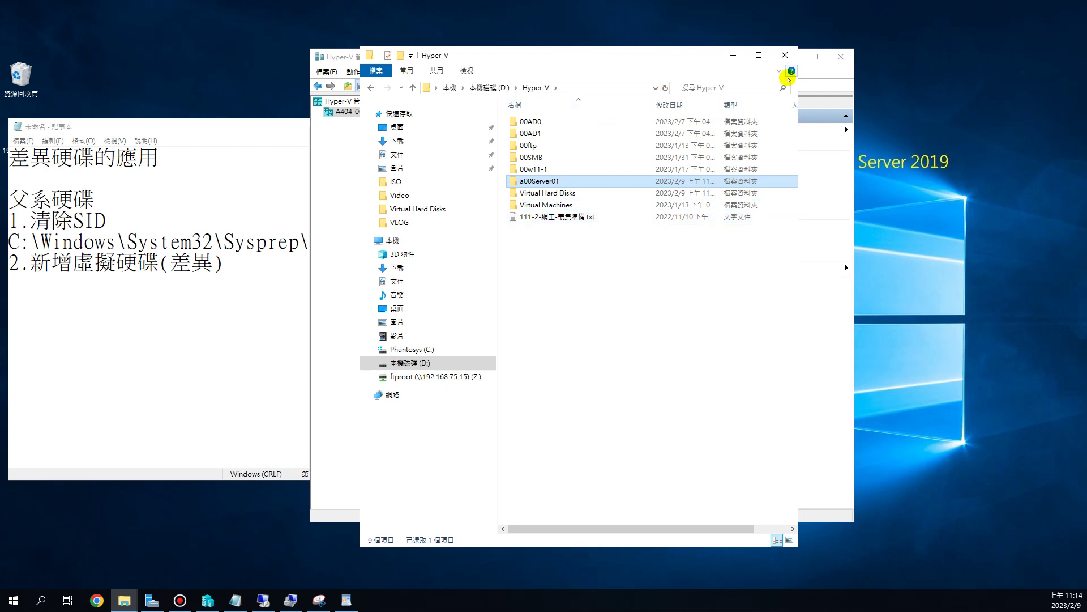
pyautogui.click(830, 82)
# - Begin a new differencing virtual hard disk, then close the wizard and return to File Explorer
pyautogui.click(753, 133)
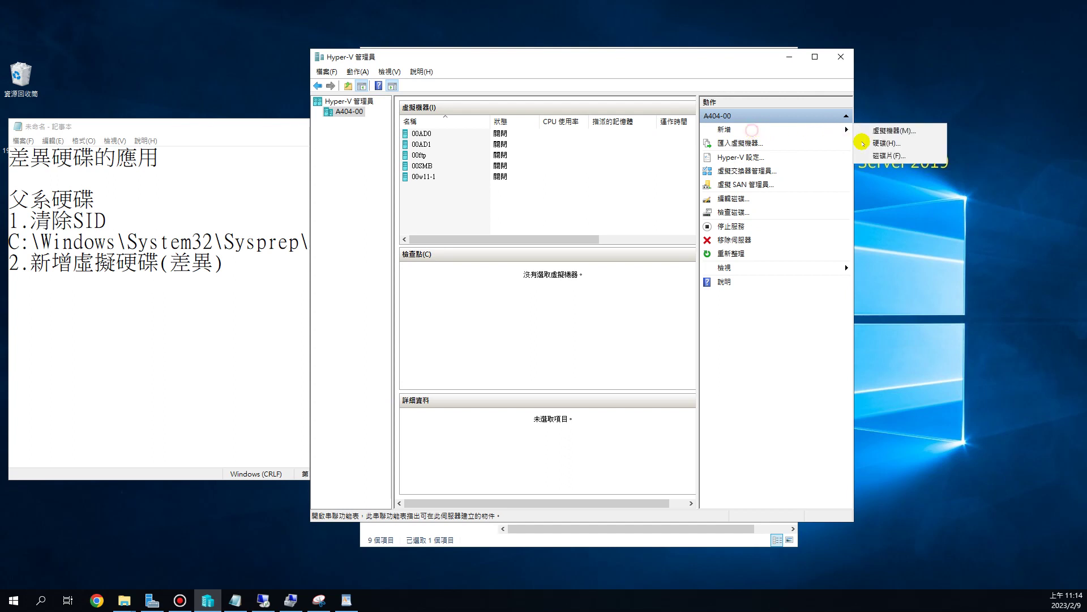
pyautogui.click(885, 140)
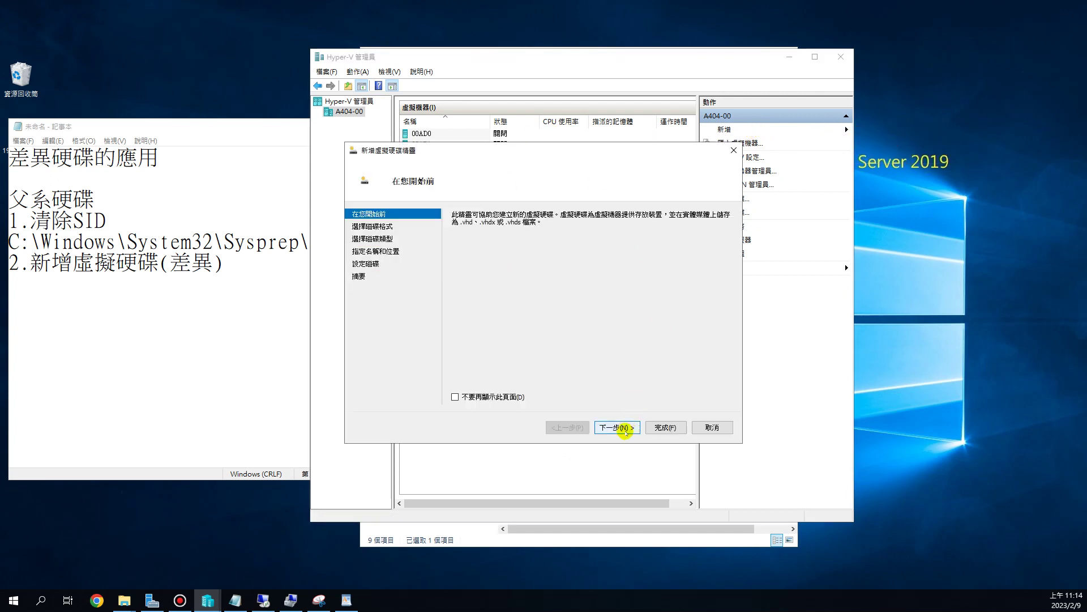
pyautogui.click(625, 426)
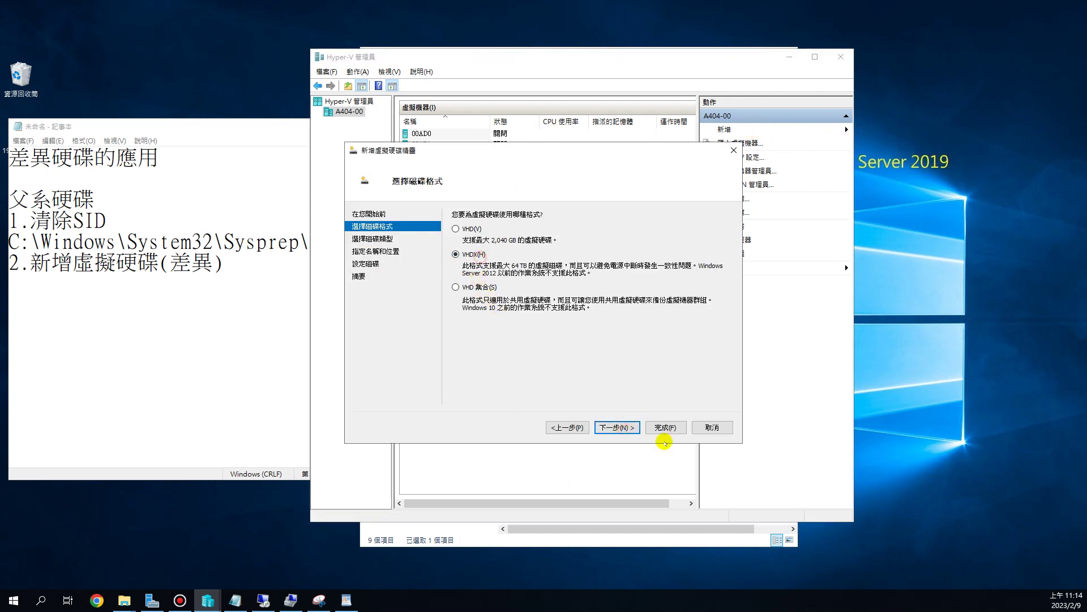
pyautogui.click(619, 427)
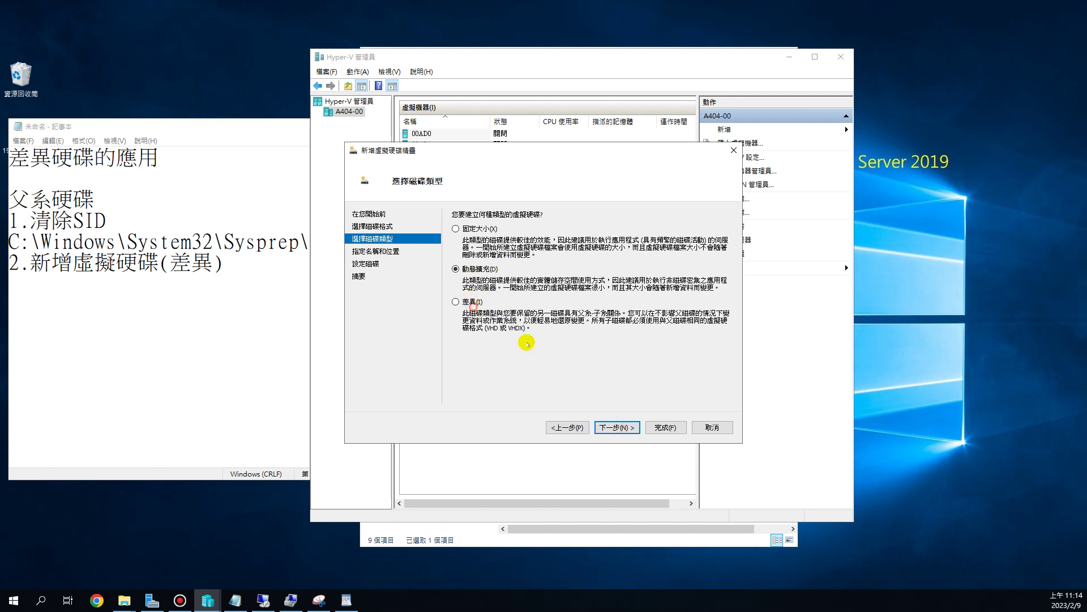
pyautogui.click(460, 301)
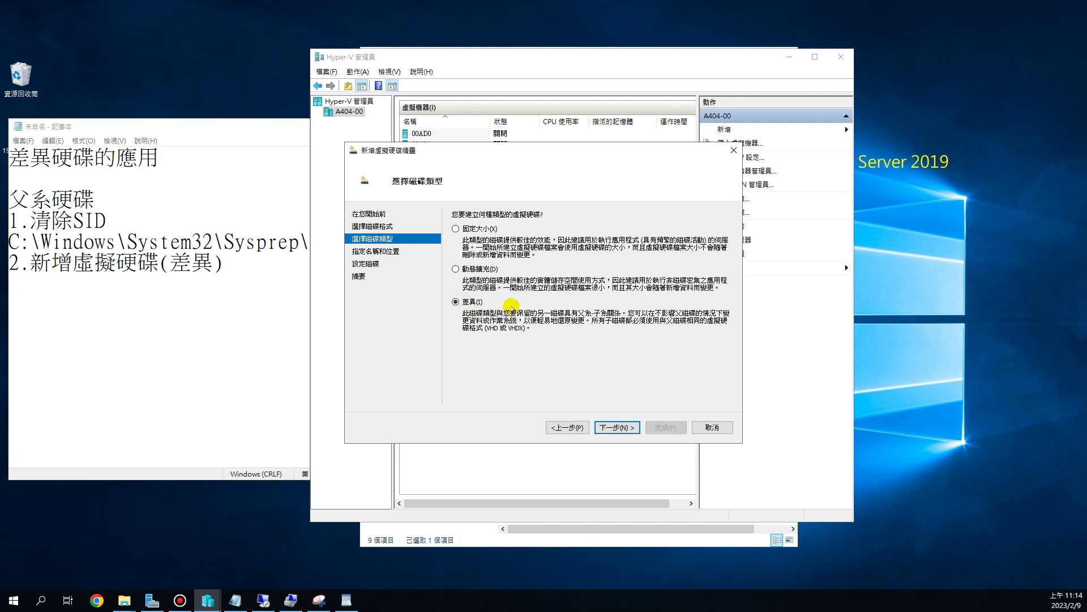
pyautogui.click(734, 151)
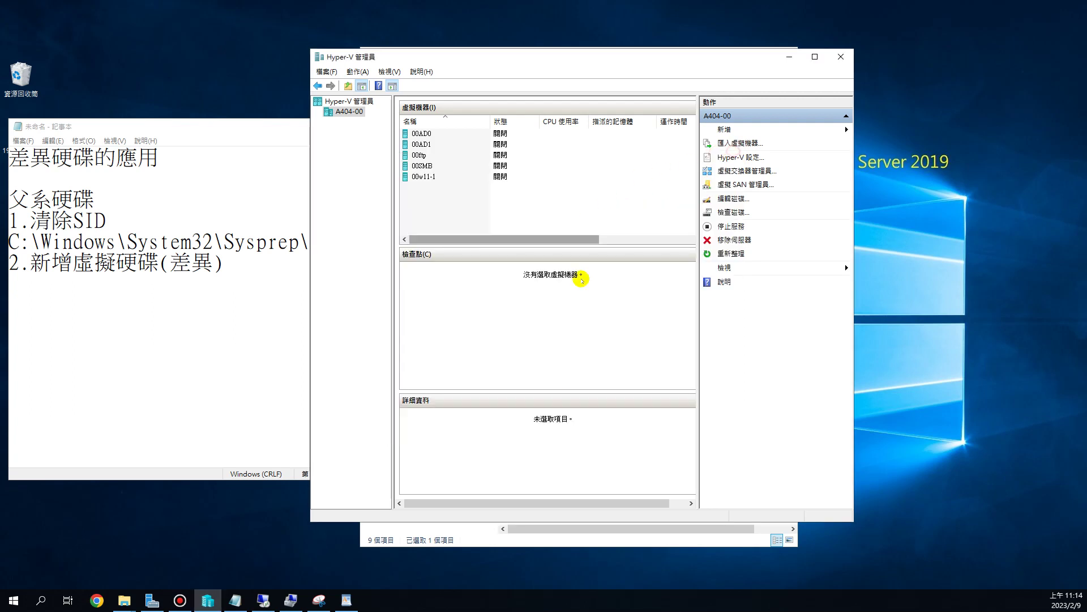
pyautogui.click(526, 542)
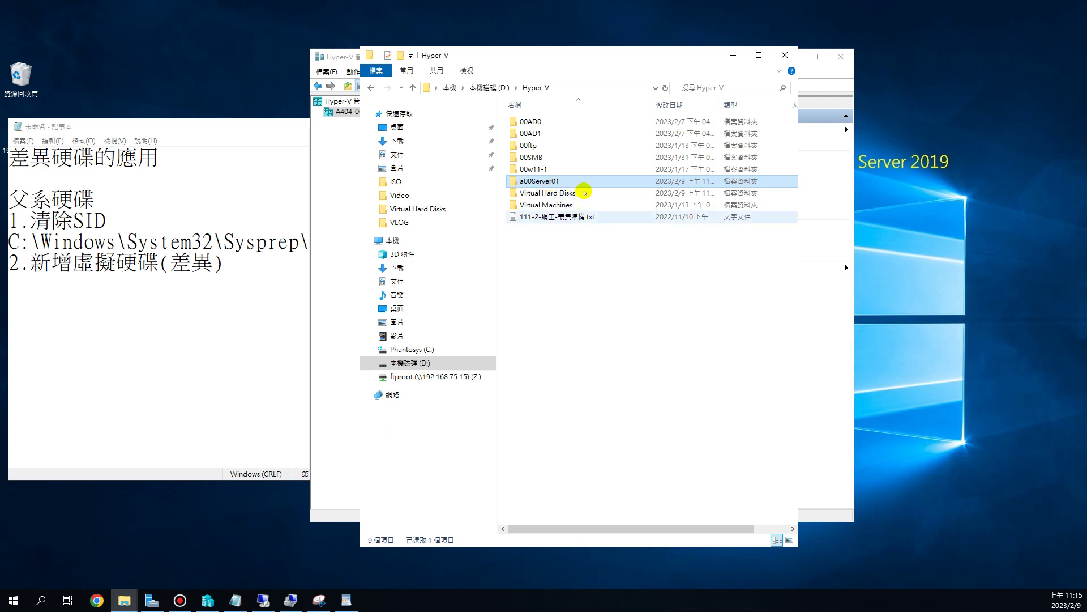
# - View a00Server01's Virtual Hard Disks folder, then return to D:\Hyper-V
pyautogui.doubleClick(575, 181)
pyautogui.doubleClick(564, 124)
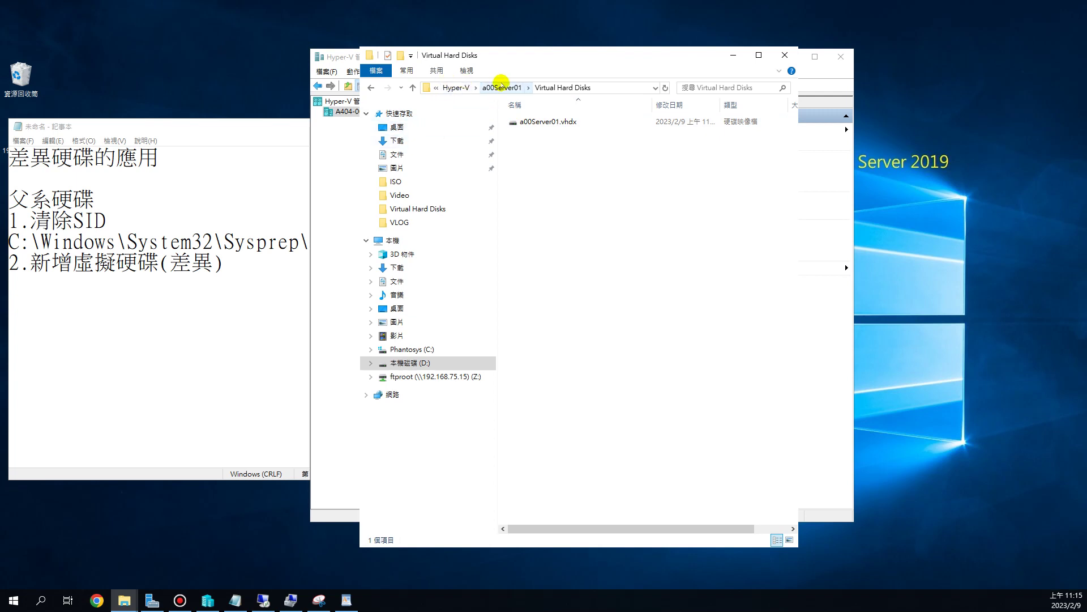
pyautogui.click(453, 87)
# - Copy and paste the a00Server01 folder in D:\Hyper-V, and start removing the copy suffix from its name
pyautogui.rightClick(530, 184)
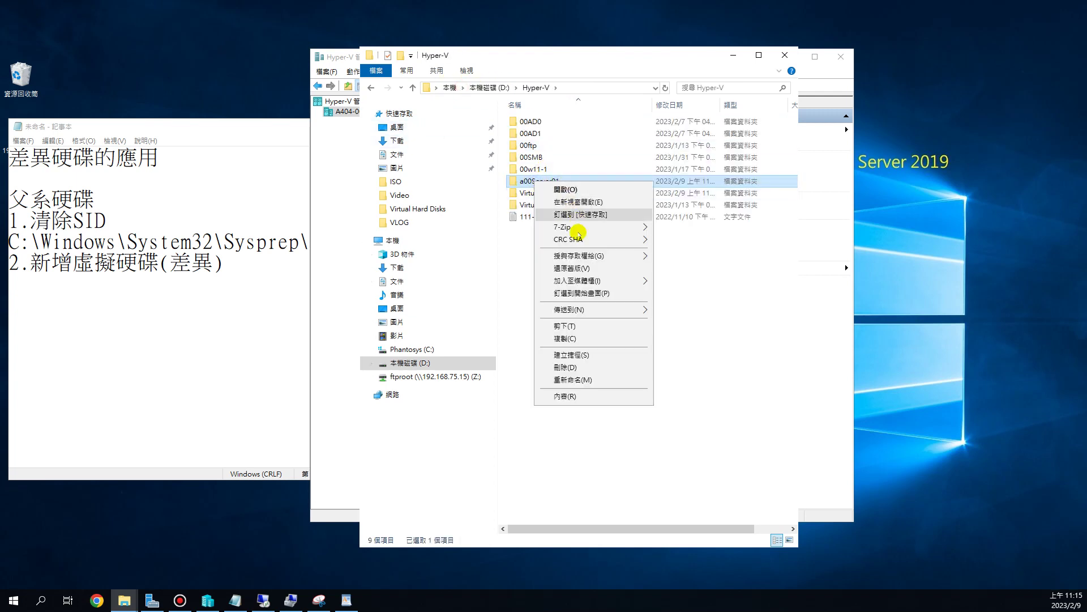
pyautogui.click(582, 339)
pyautogui.rightClick(532, 255)
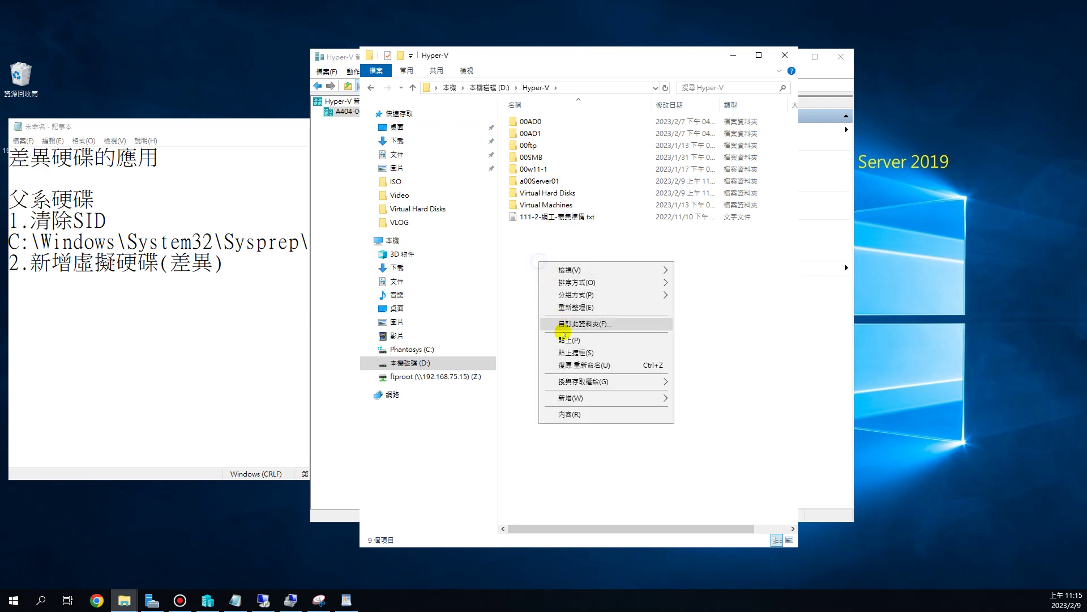
pyautogui.click(566, 334)
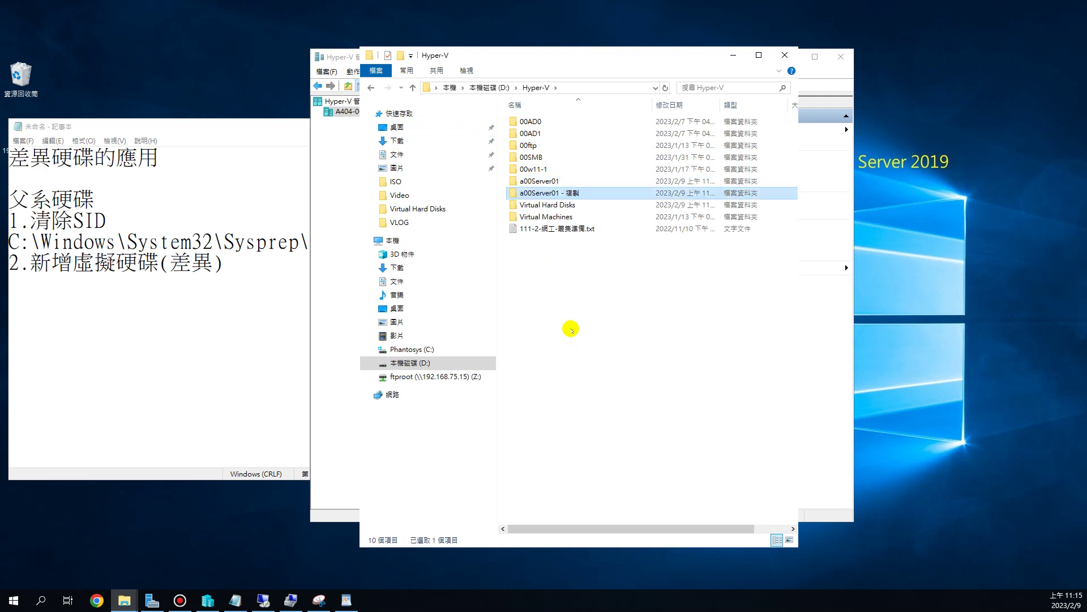
pyautogui.press('F2')
pyautogui.press('End')
pyautogui.press('BackSpace')
pyautogui.press('BackSpace')
pyautogui.press('BackSpace')
pyautogui.press('BackSpace')
pyautogui.press('BackSpace')
pyautogui.press('BackSpace')
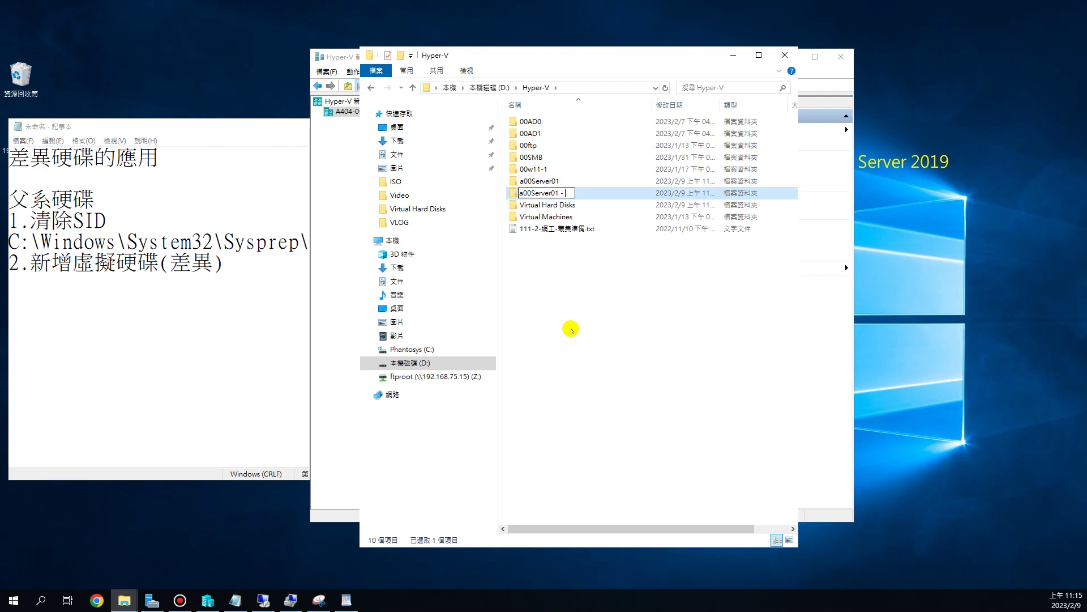
# - Name the copied folder a00Server02 and open its Virtual Hard Disks folder
pyautogui.write('2')
pyautogui.press('Return')
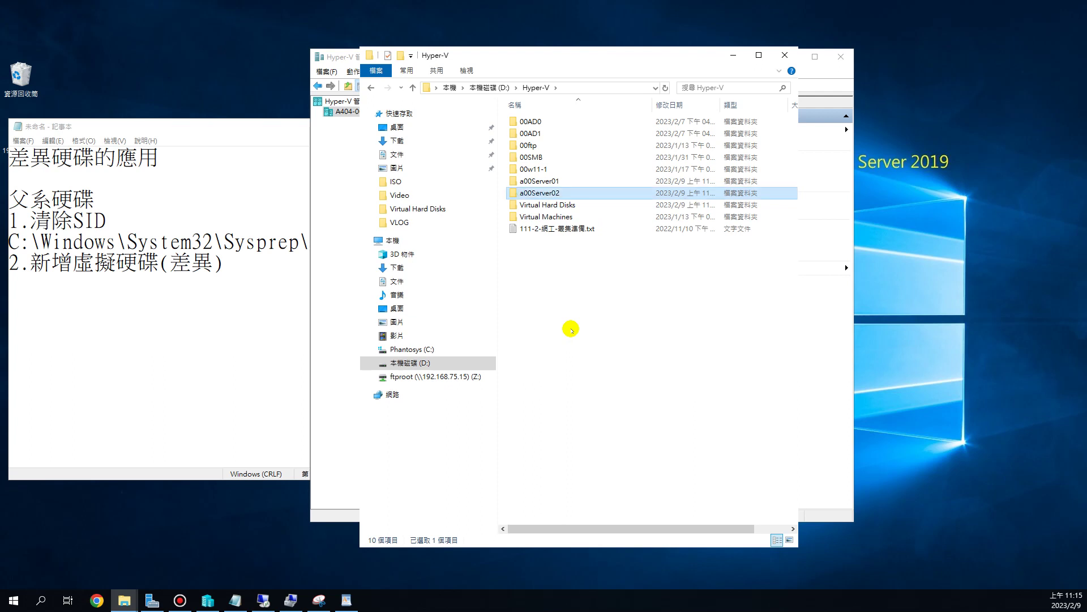
pyautogui.doubleClick(560, 193)
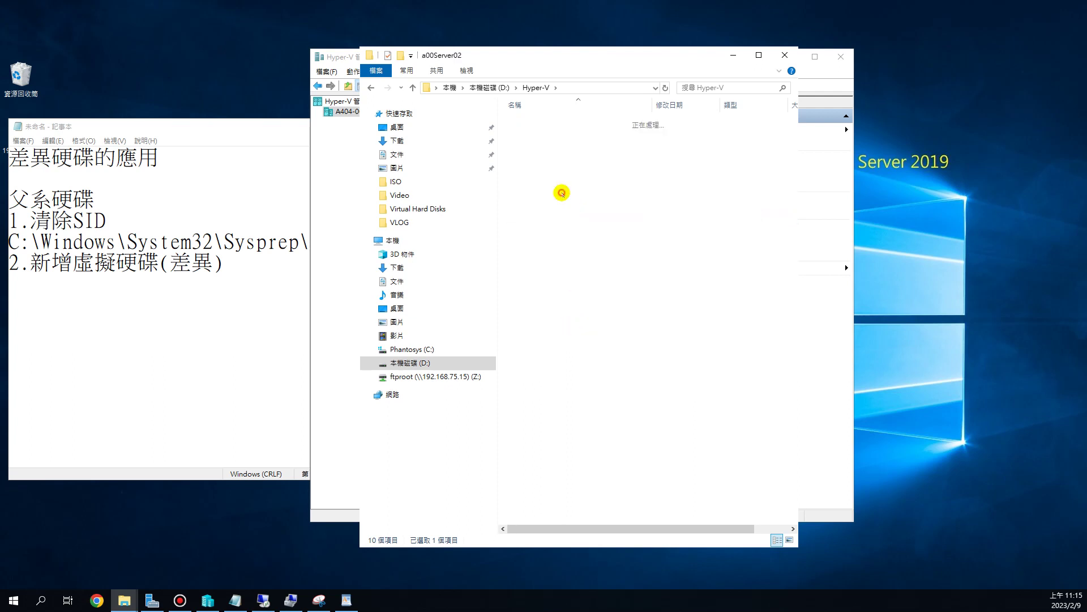
pyautogui.doubleClick(552, 124)
# - Rename the disk inside to a00Server02.vhdx and narrow the name column to show file sizes
pyautogui.click(553, 121)
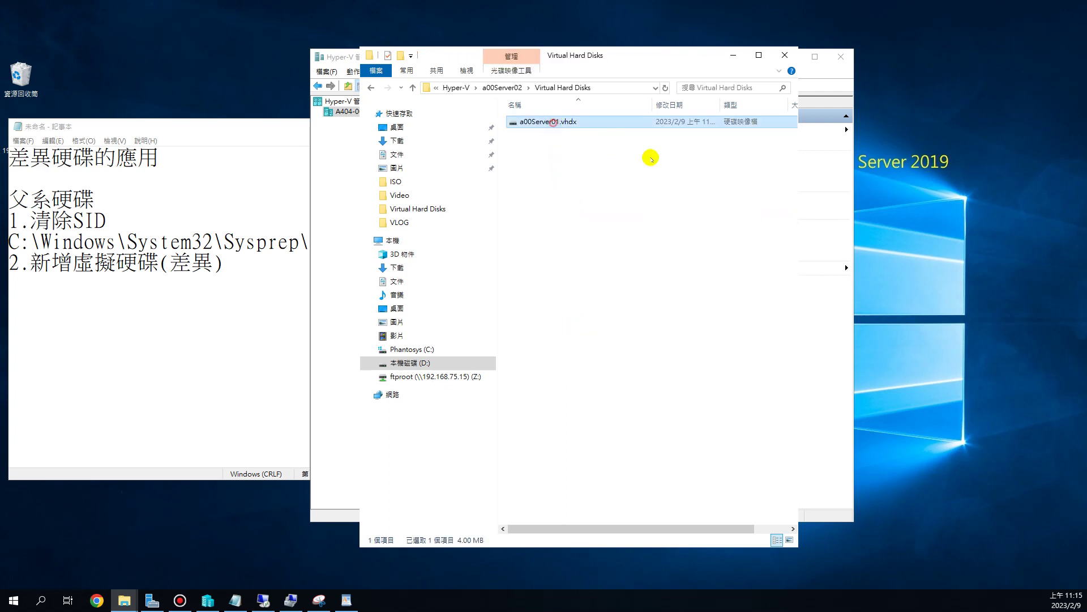
pyautogui.press('F2')
pyautogui.press('Right')
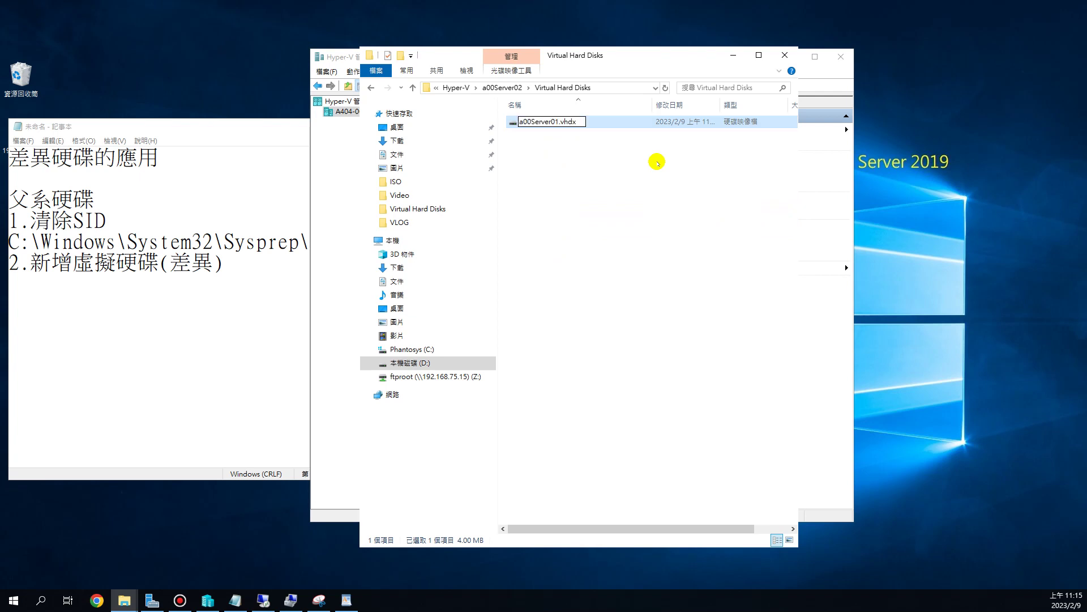
pyautogui.press('BackSpace')
pyautogui.write('2')
pyautogui.press('Return')
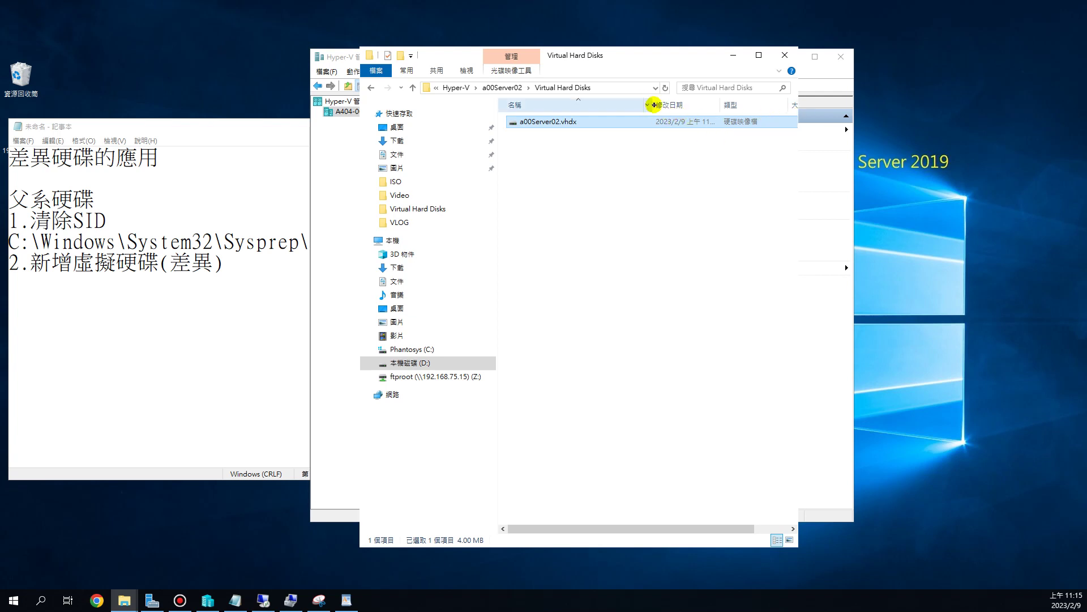
pyautogui.moveTo(653, 104); pyautogui.dragTo(595, 105)
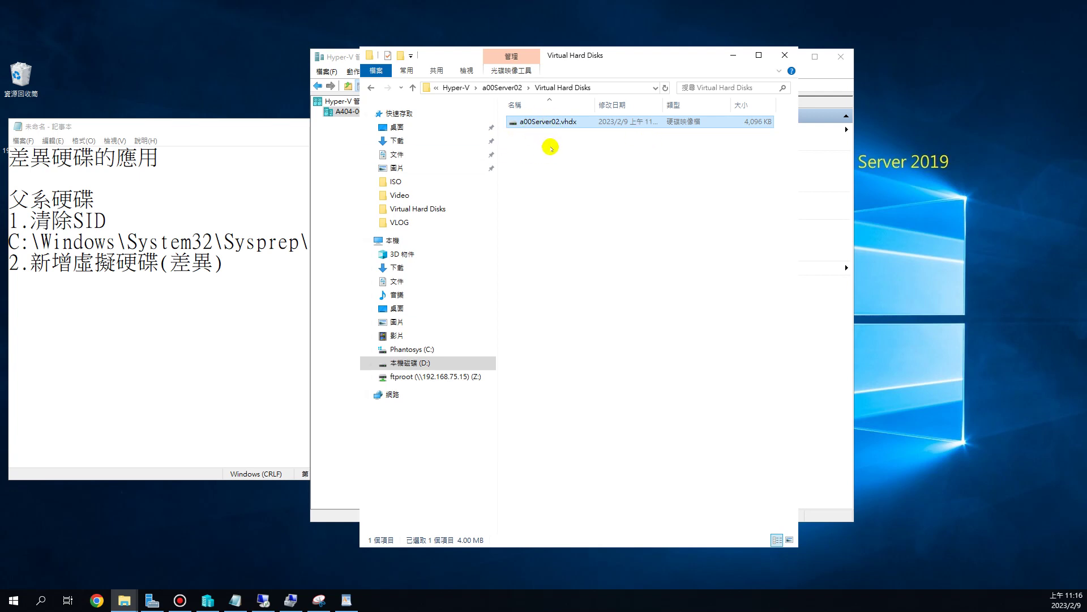
# - Go to D:\Hyper-V\a00Server01\Virtual Hard Disks to view a00Server01.vhdx, then back to D:\Hyper-V
pyautogui.click(499, 88)
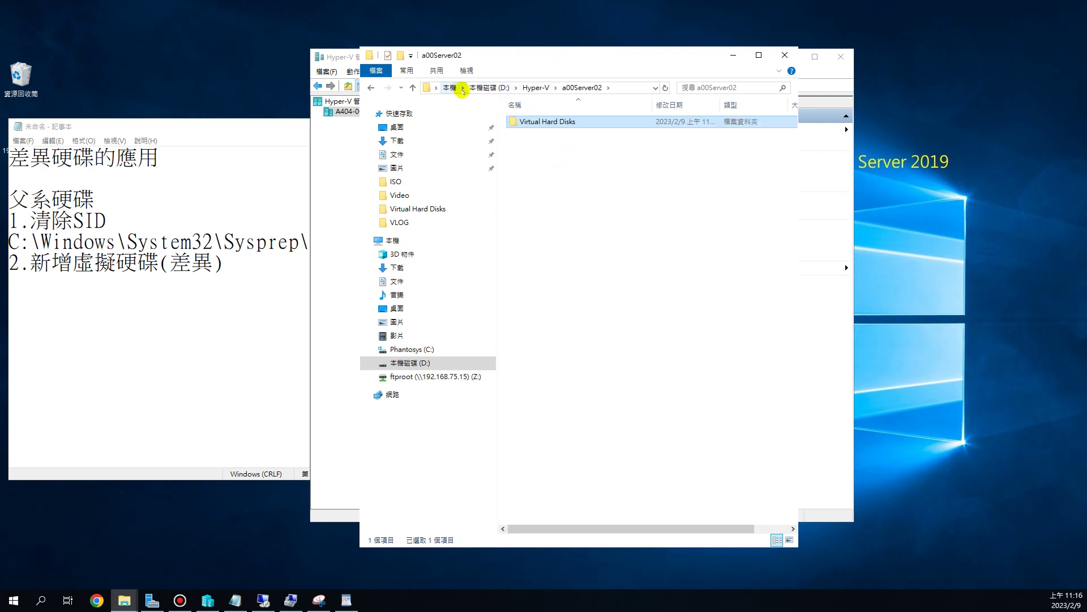
pyautogui.click(535, 88)
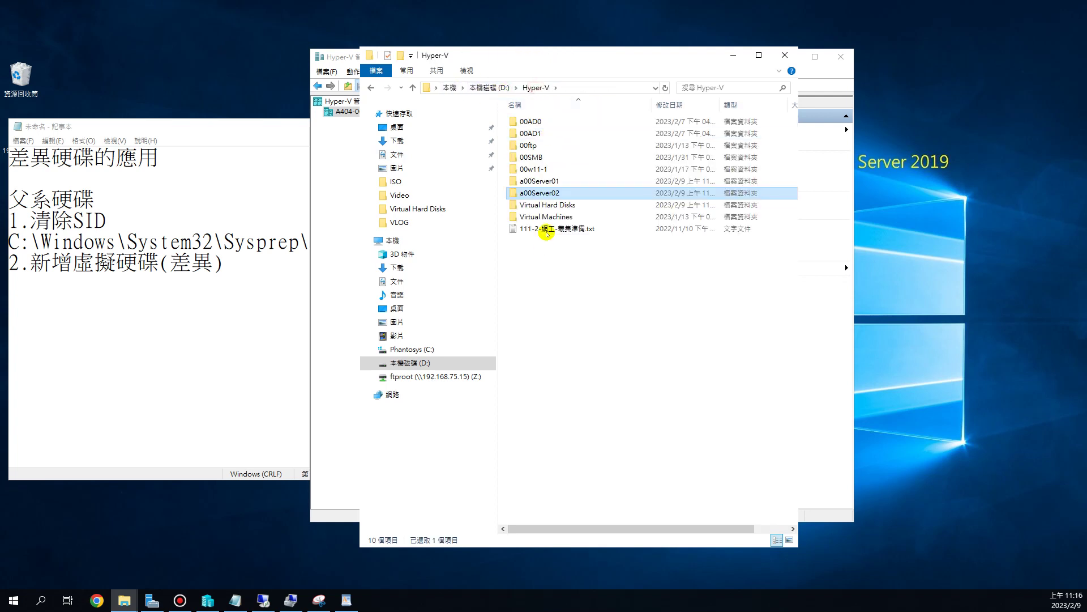
pyautogui.doubleClick(550, 180)
pyautogui.click(541, 122)
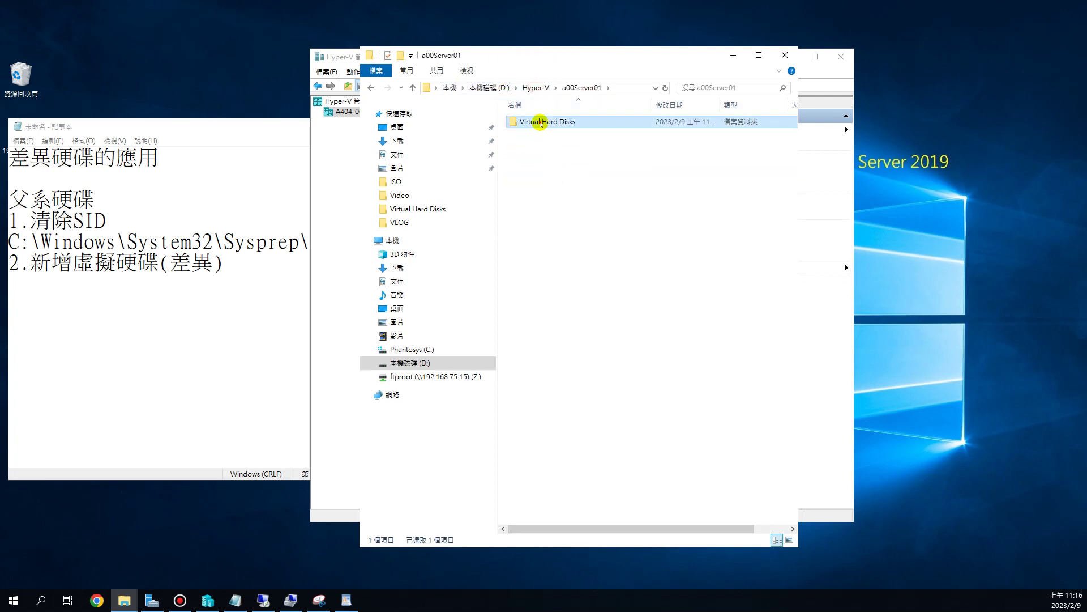
pyautogui.doubleClick(541, 123)
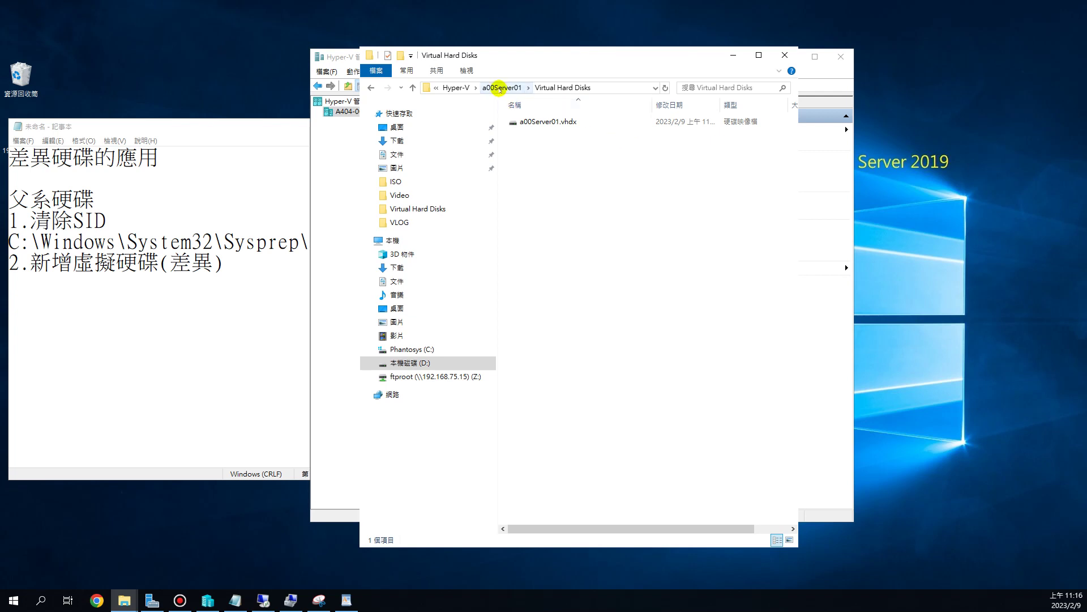
pyautogui.click(453, 87)
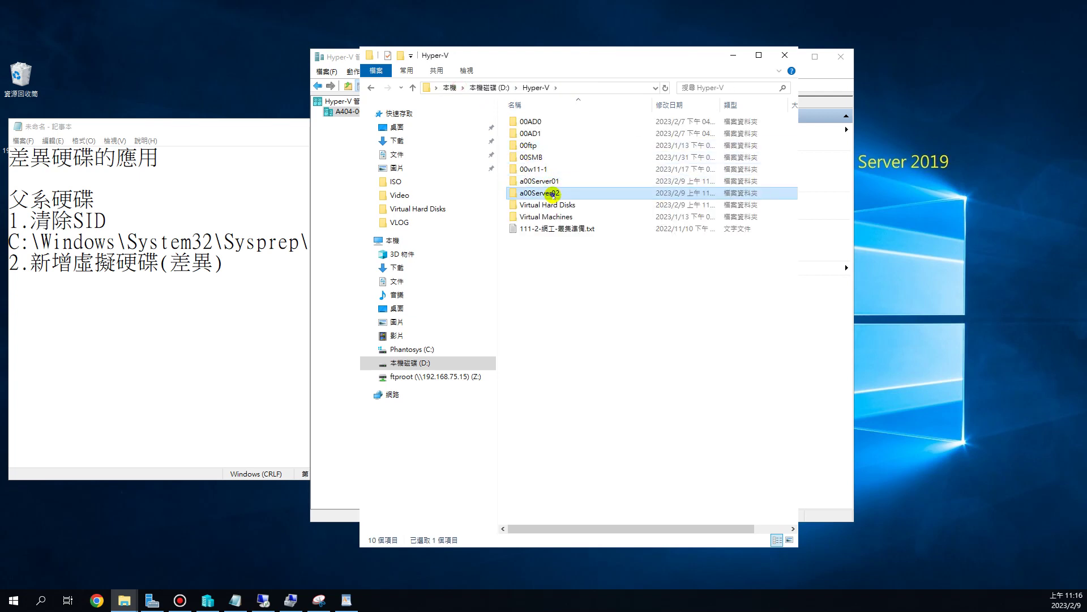
# - Copy and paste the a00Server02 folder, naming the duplicate a00Server03
pyautogui.rightClick(557, 194)
pyautogui.click(586, 351)
pyautogui.rightClick(555, 288)
pyautogui.click(589, 365)
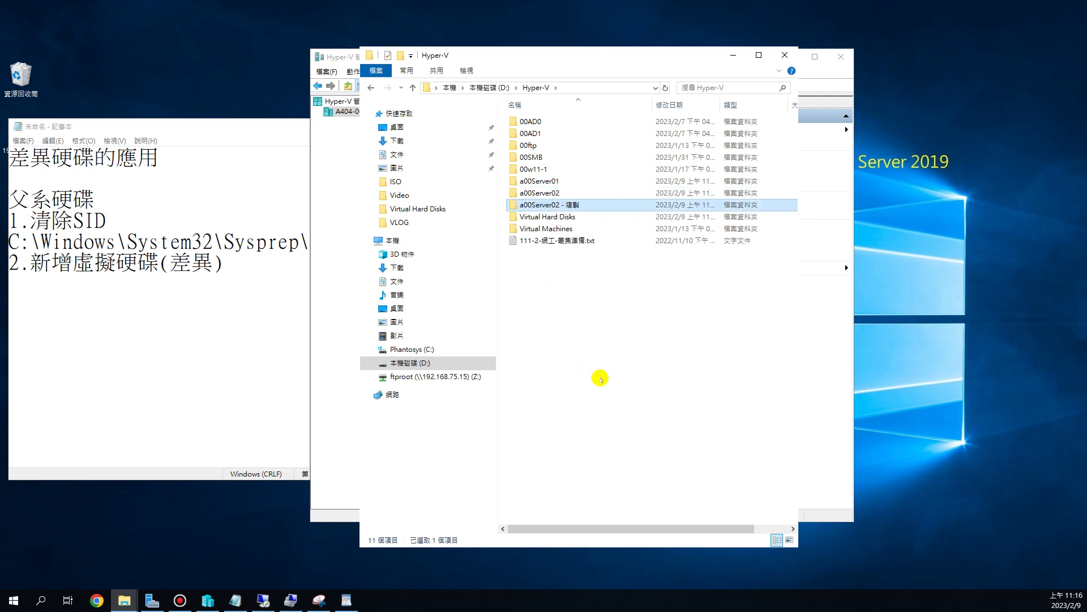
pyautogui.press('F2')
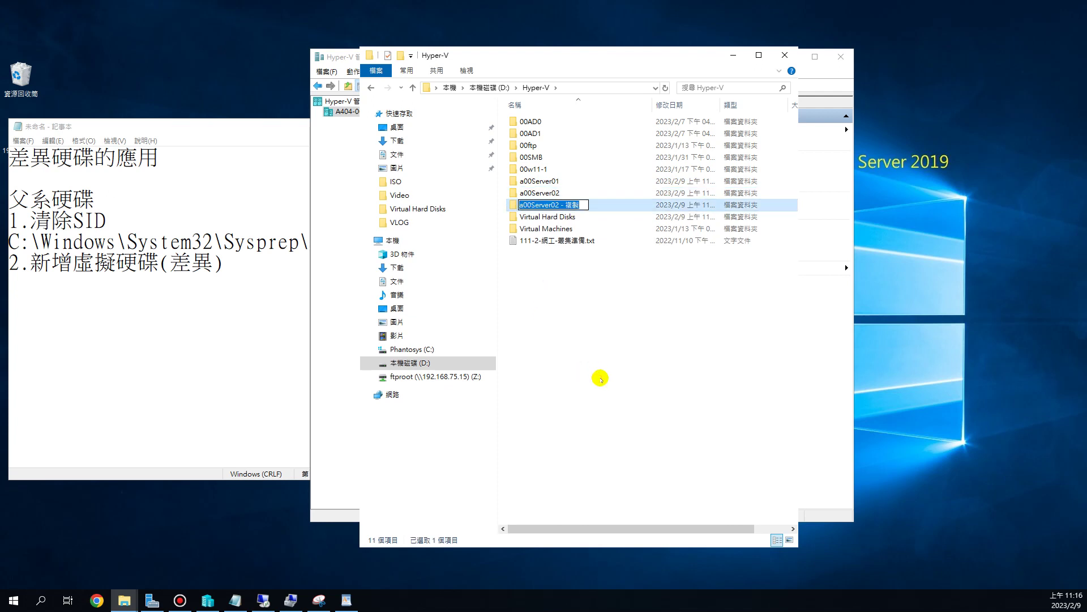
pyautogui.press('End')
pyautogui.press('BackSpace')
pyautogui.press('BackSpace')
pyautogui.press('BackSpace')
pyautogui.press('BackSpace')
pyautogui.press('BackSpace')
pyautogui.press('BackSpace')
pyautogui.write('3')
pyautogui.press('Return')
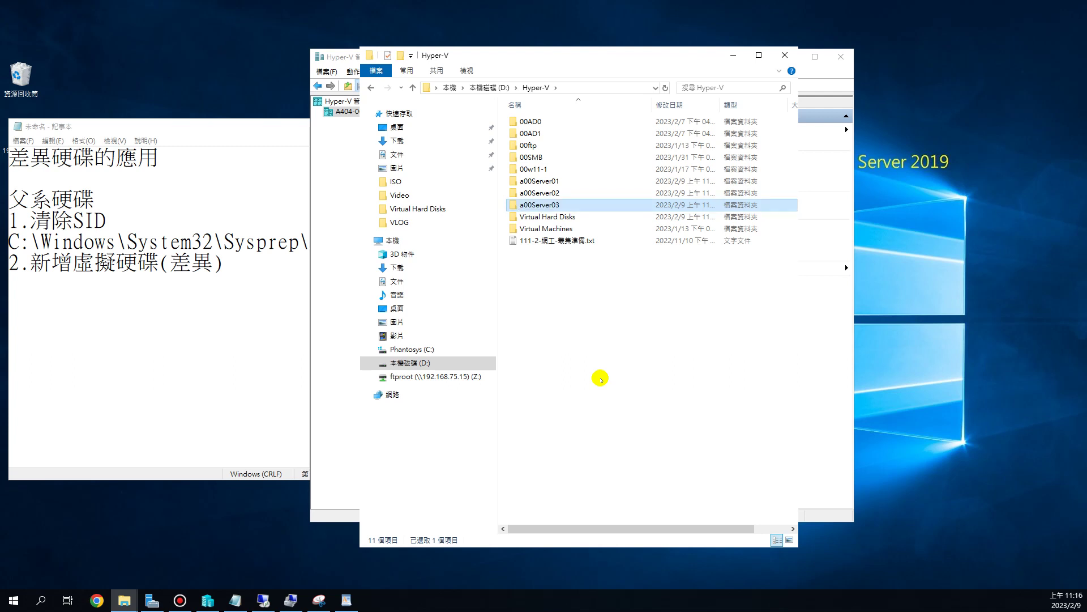
# - Rename the disk in a00Server03\Virtual Hard Disks to a00Server03.vhdx
pyautogui.doubleClick(561, 203)
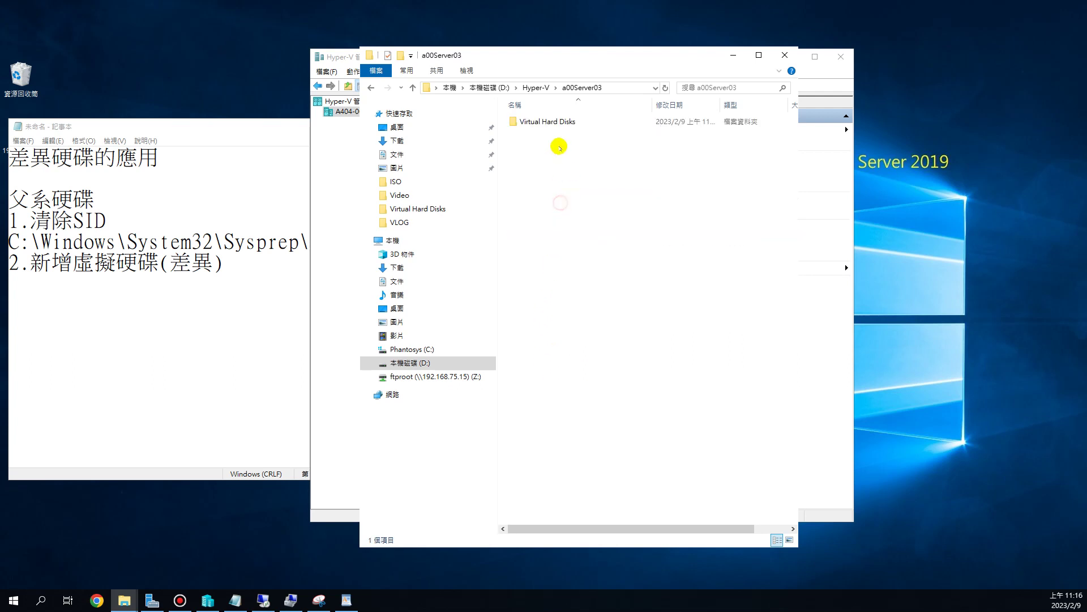
pyautogui.doubleClick(554, 121)
pyautogui.click(554, 123)
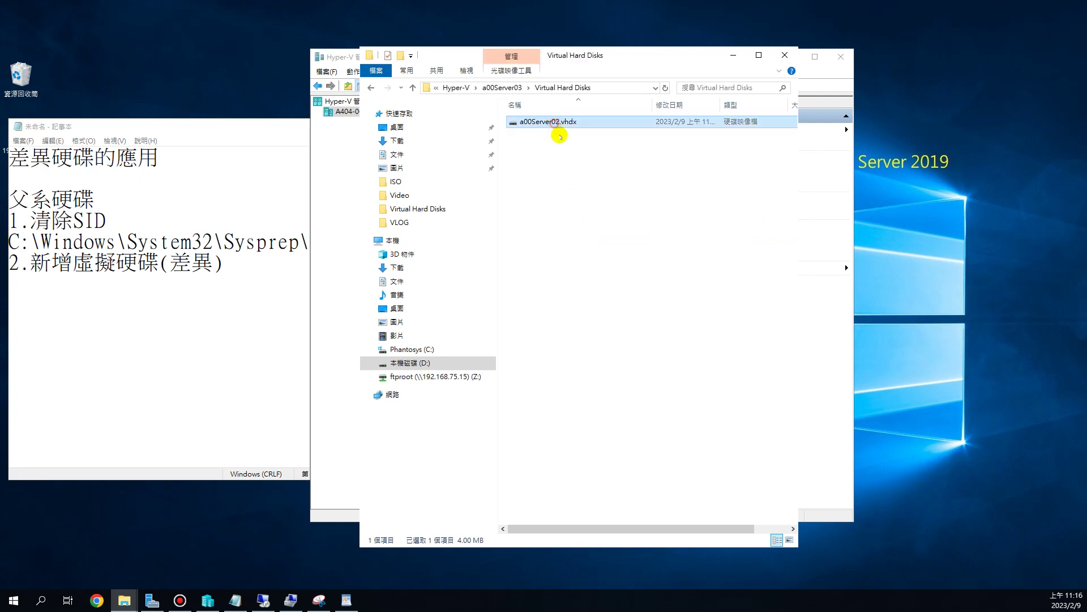
pyautogui.press('F2')
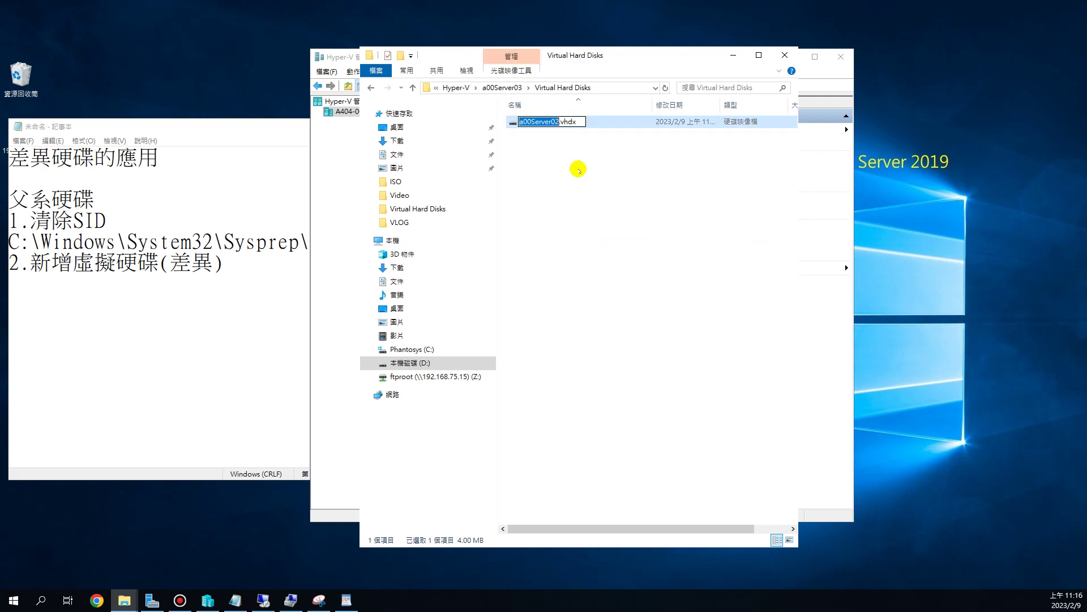
pyautogui.press('Right')
pyautogui.press('BackSpace')
pyautogui.write('3')
pyautogui.press('Return')
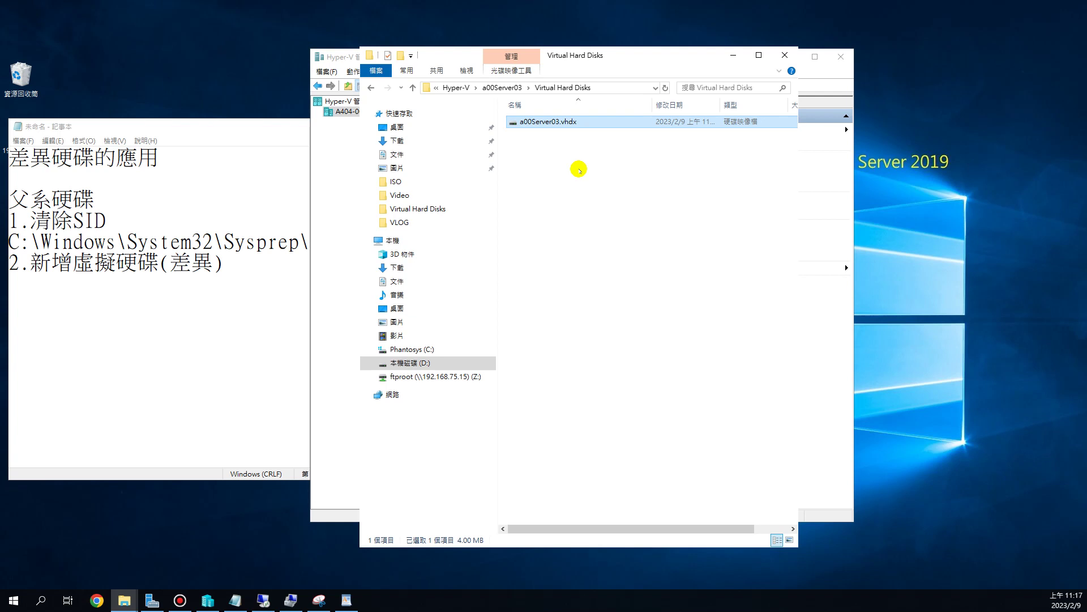
# - Navigate back to D:\Hyper-V via the drive list, select a00Server02, and switch to Hyper-V Manager
pyautogui.click(646, 294)
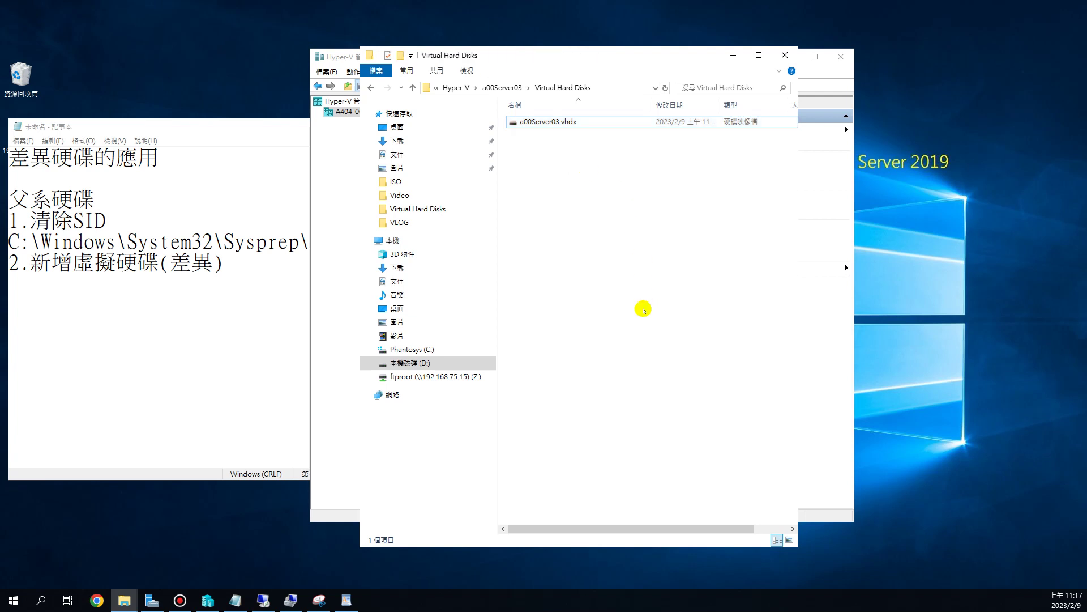
pyautogui.click(512, 88)
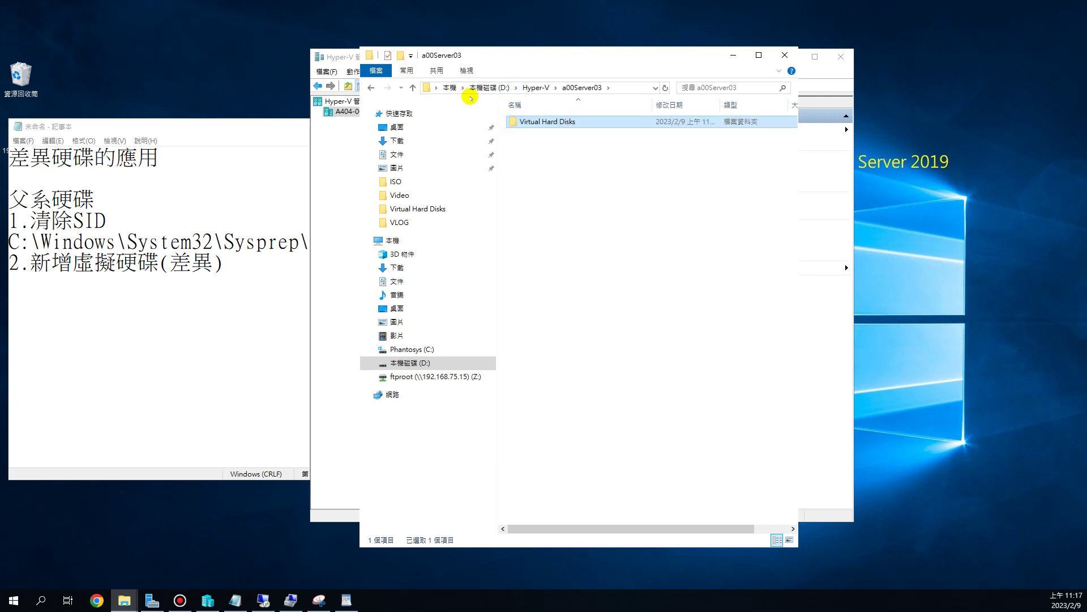
pyautogui.click(444, 89)
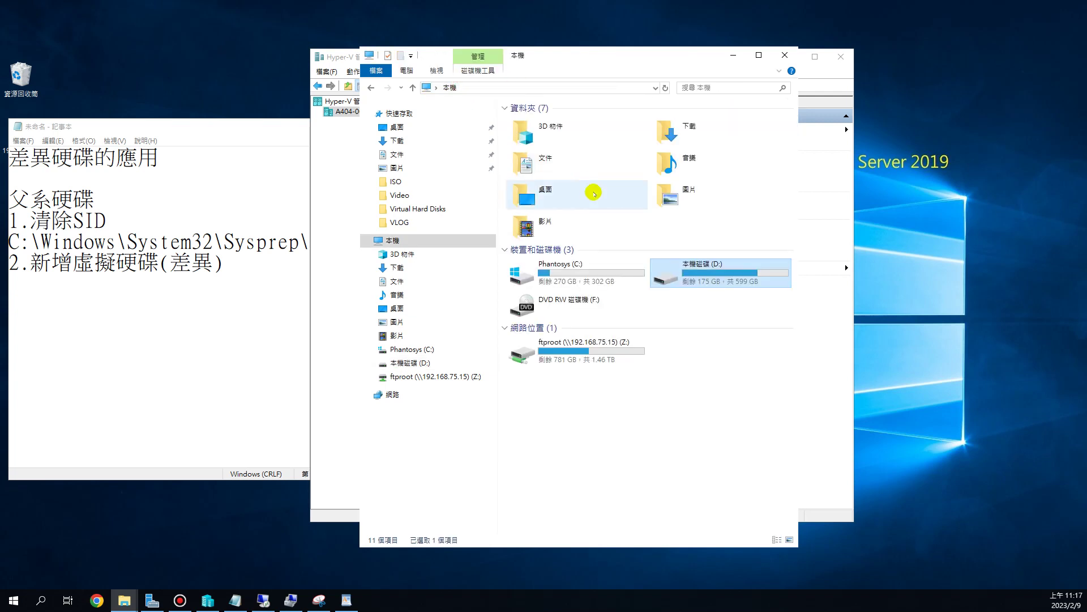
pyautogui.doubleClick(717, 274)
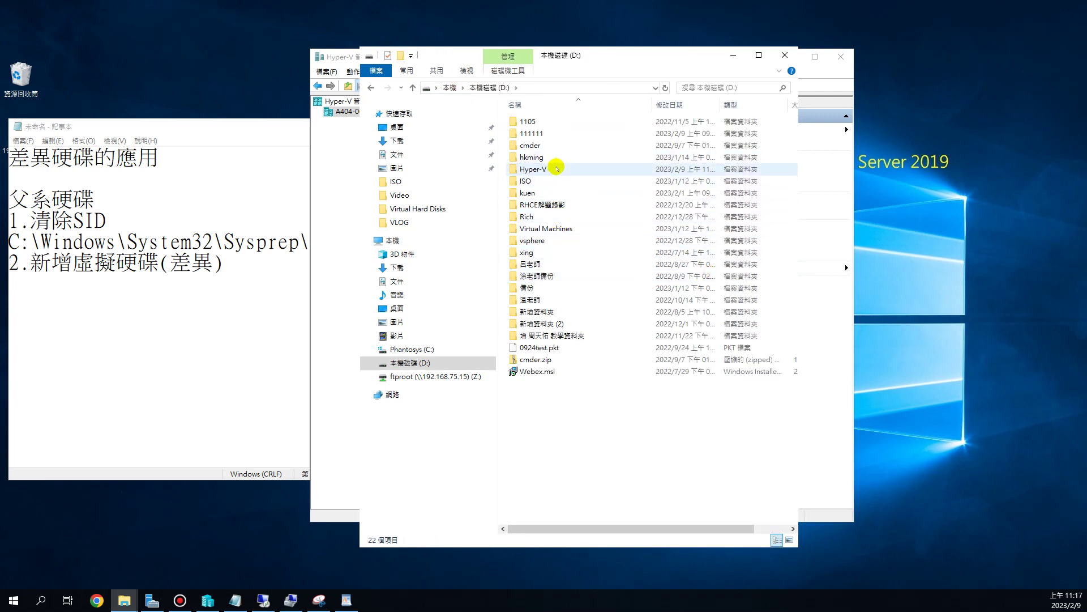
pyautogui.doubleClick(554, 168)
pyautogui.click(566, 193)
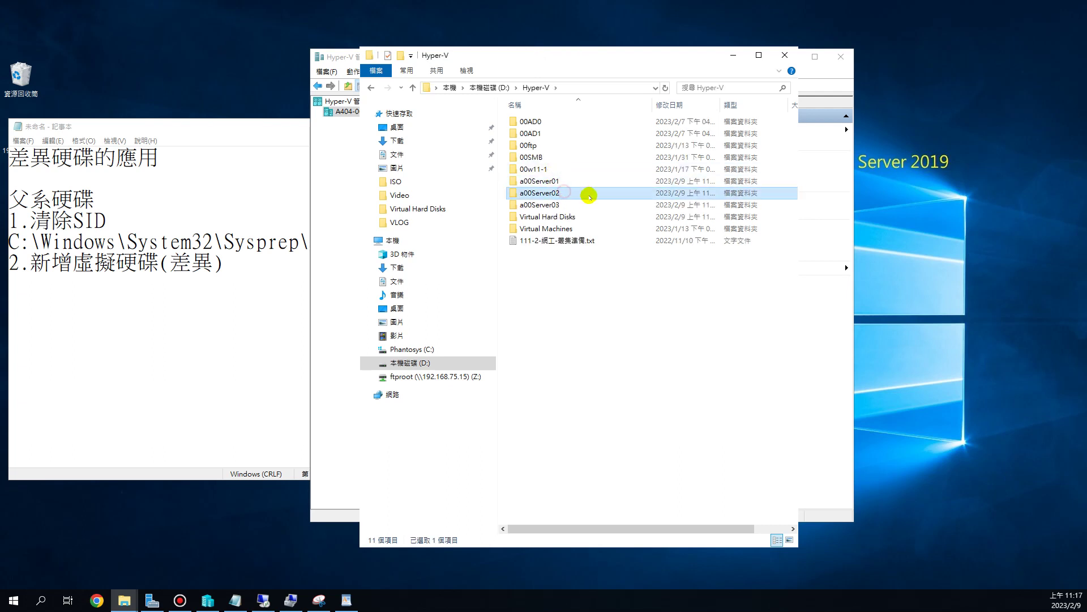
pyautogui.click(826, 72)
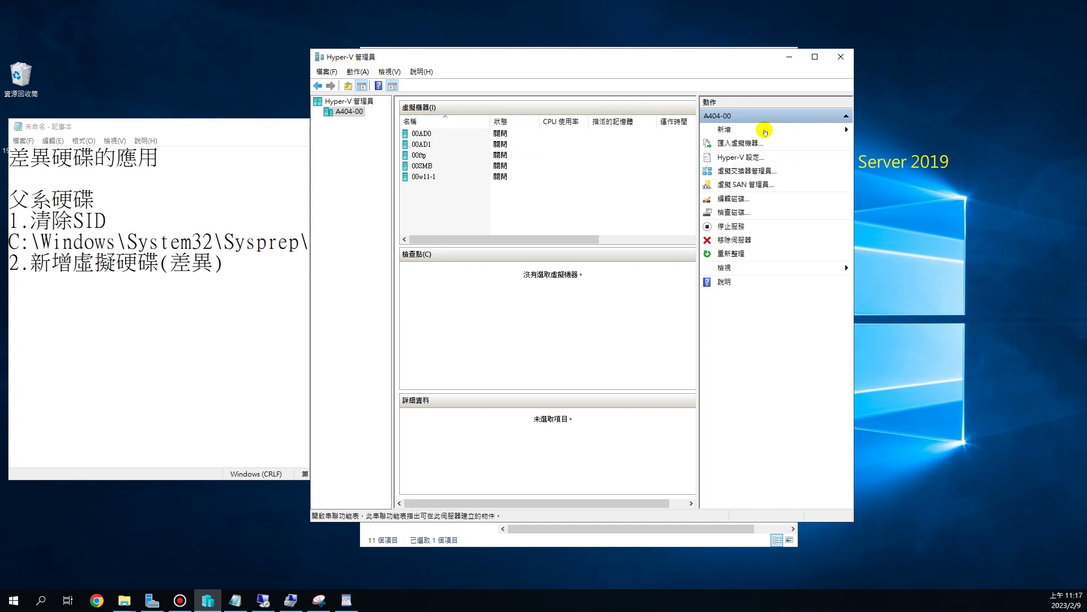
# - Start the New Virtual Machine wizard from the Actions pane and pass its introduction page
pyautogui.click(746, 129)
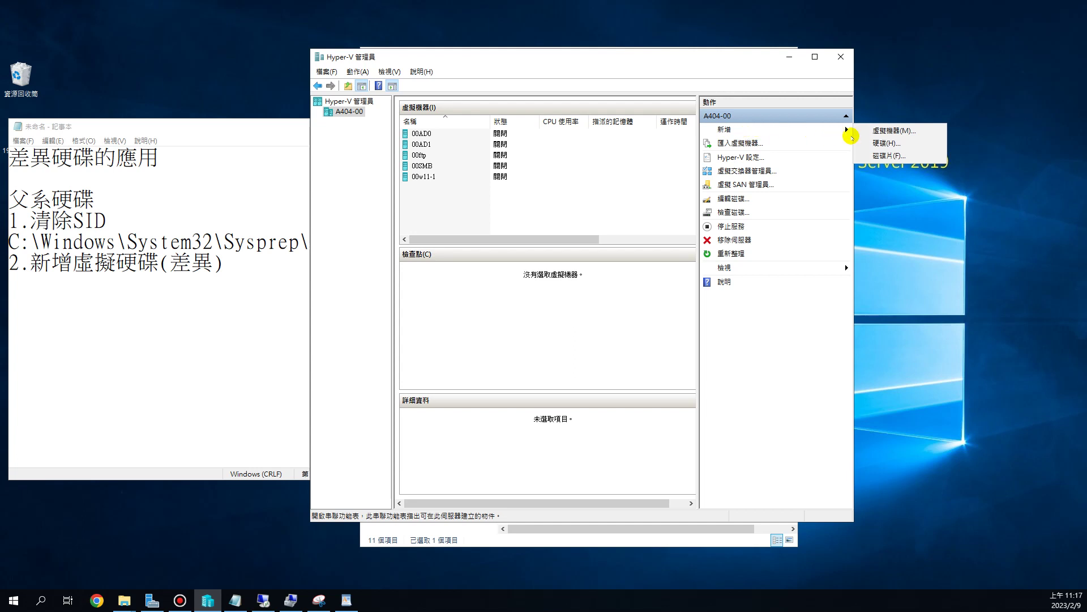
pyautogui.click(883, 132)
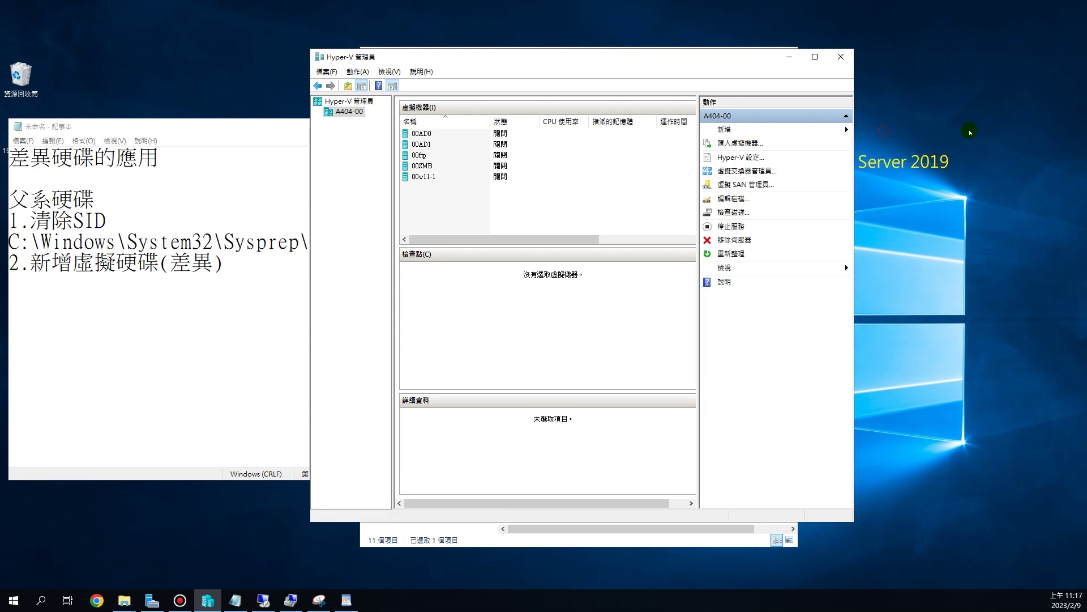
pyautogui.click(641, 427)
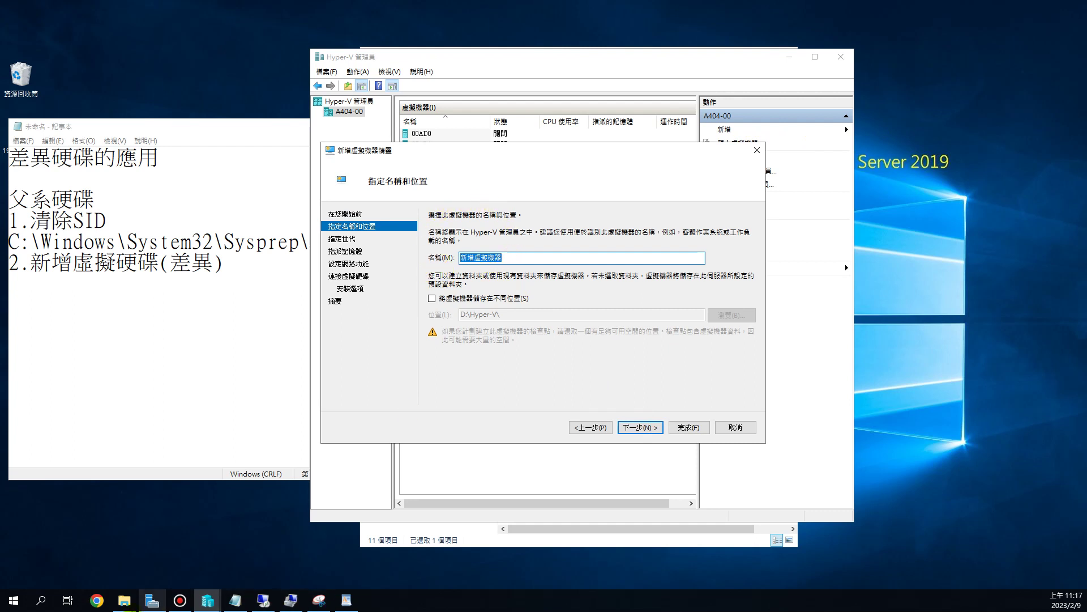
# - Copy the a00Server01 folder name from File Explorer's rename box, then return to the wizard
pyautogui.moveTo(125, 600)
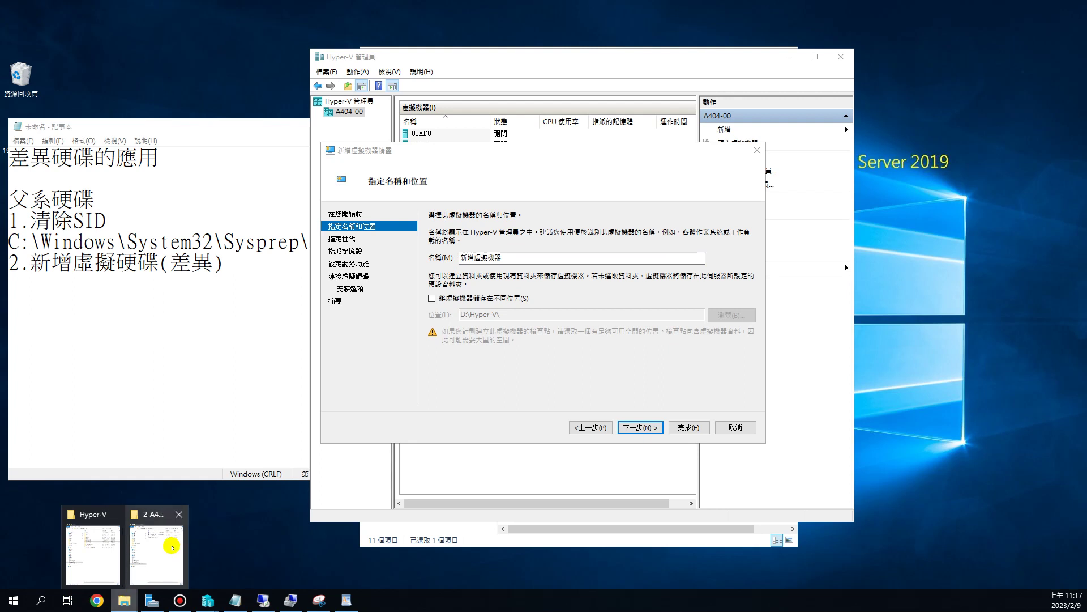
pyautogui.click(98, 552)
pyautogui.click(554, 180)
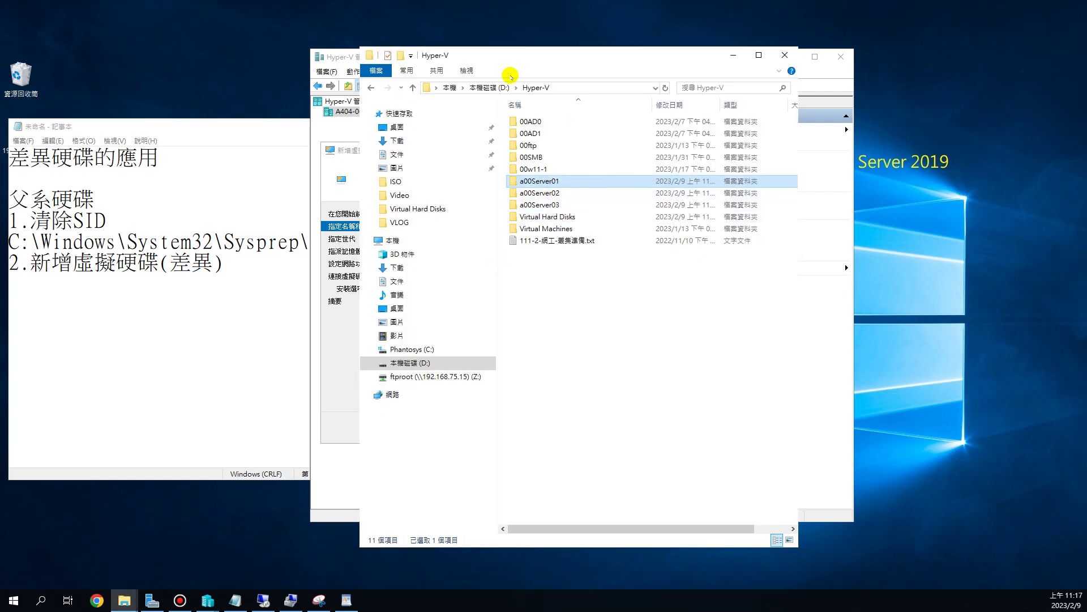
pyautogui.press('F2')
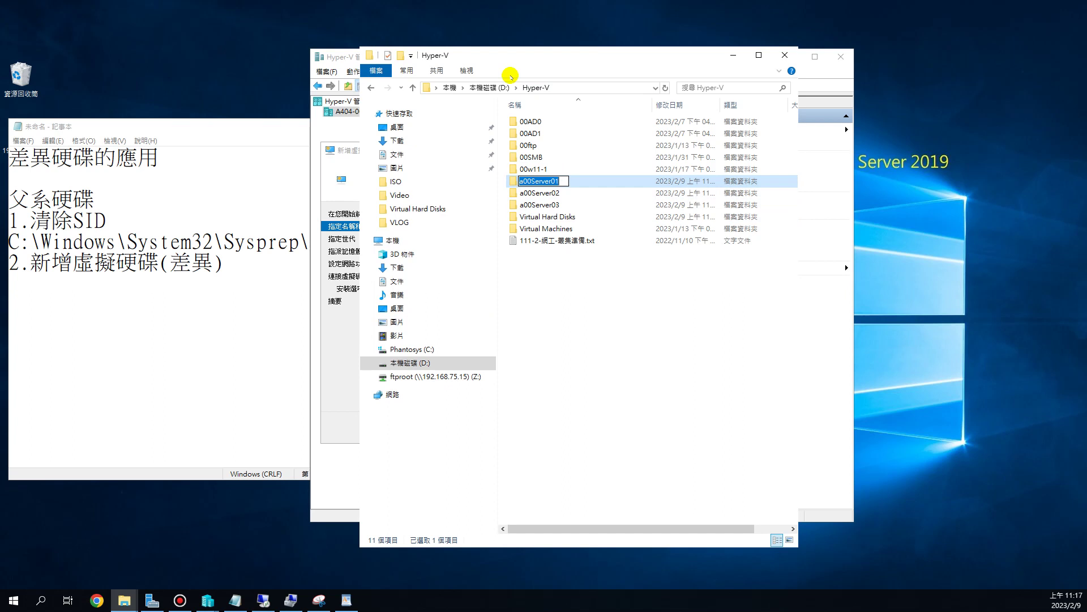
pyautogui.click(600, 180)
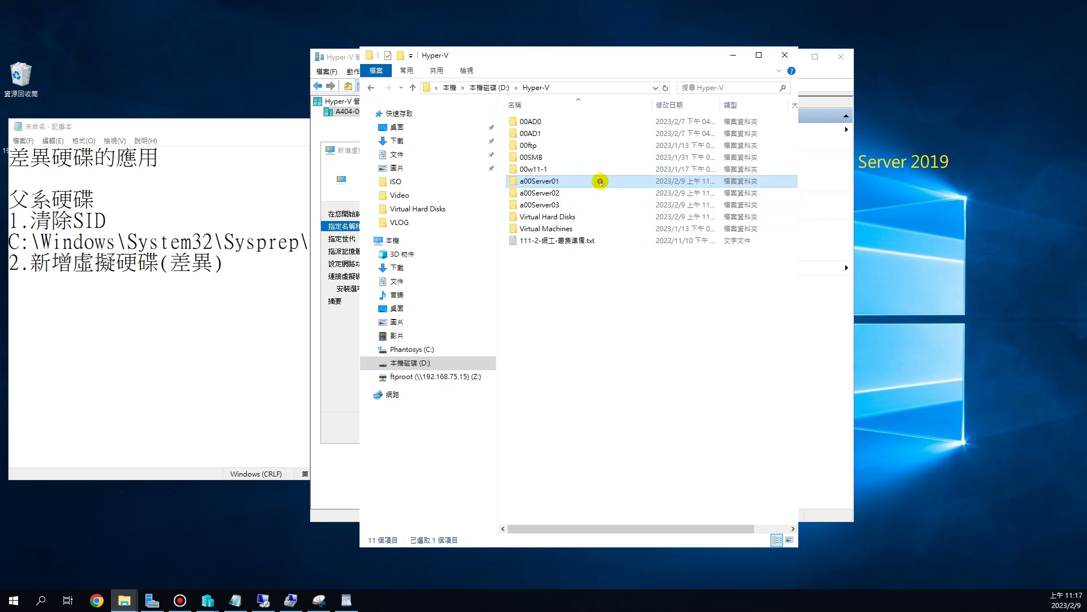
pyautogui.click(543, 181)
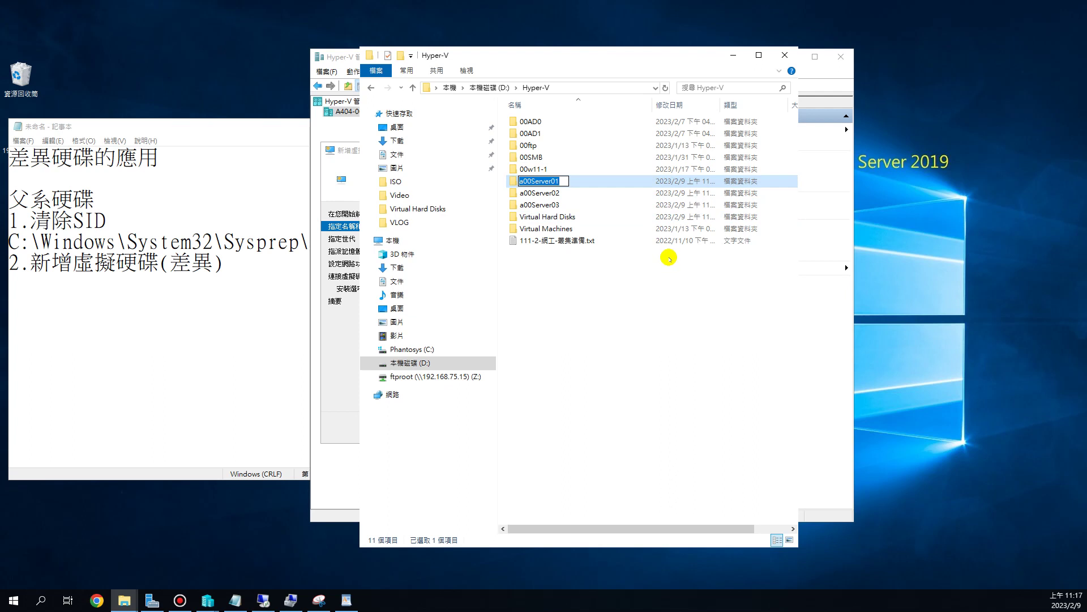
pyautogui.write('C')
pyautogui.press('Escape')
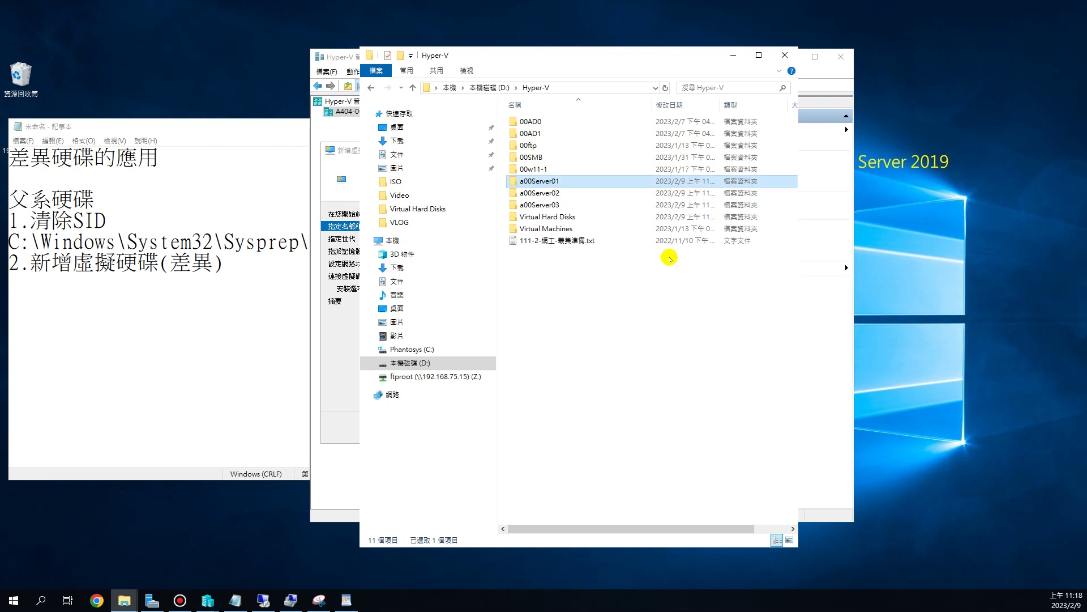
pyautogui.press('F2')
pyautogui.hotkey('ctrl', 'c')
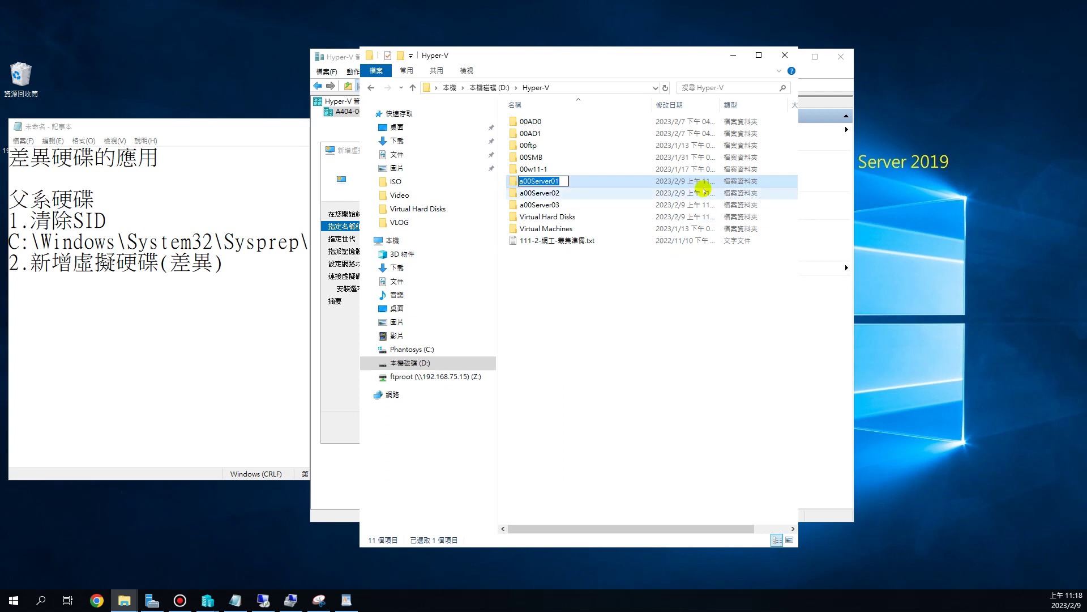
pyautogui.click(334, 433)
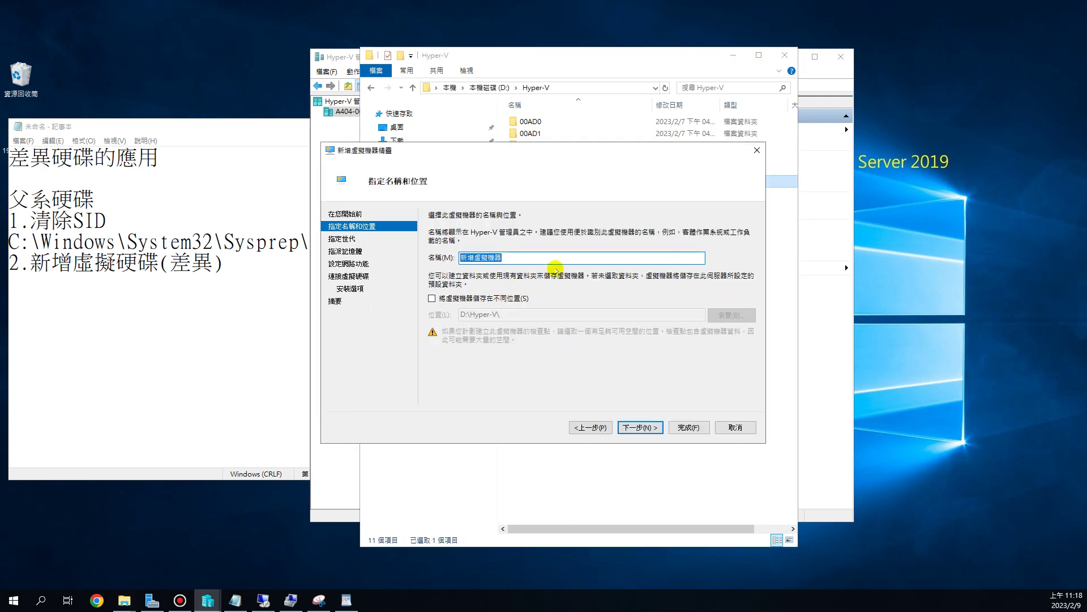
# - Name the VM a00Server01 and store it in a separate location under D:\Hyper-V\
pyautogui.hotkey('ctrl', 'v')
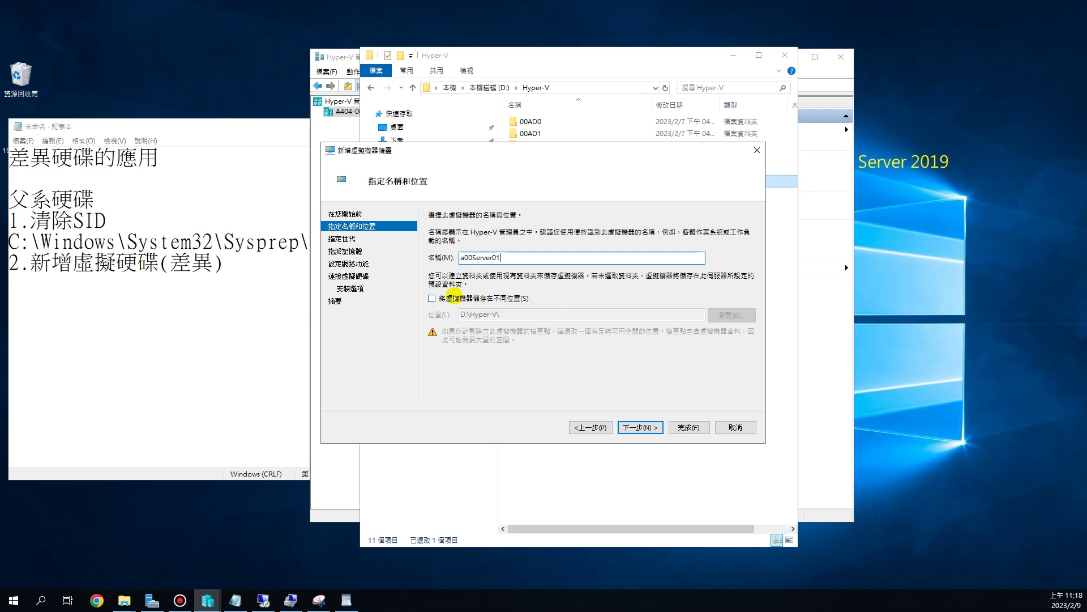
pyautogui.click(446, 299)
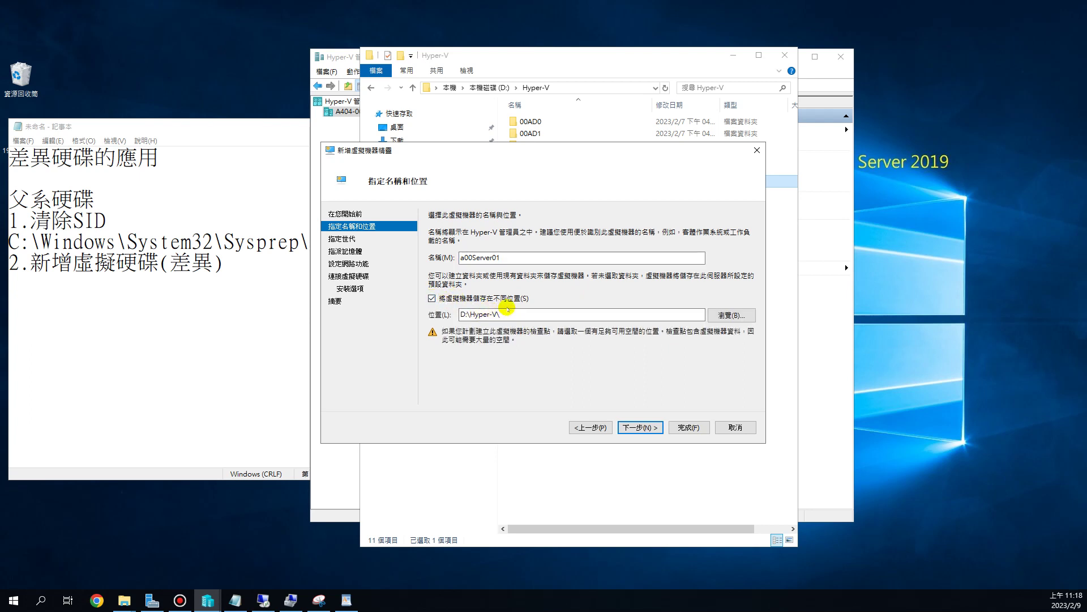
pyautogui.click(499, 313)
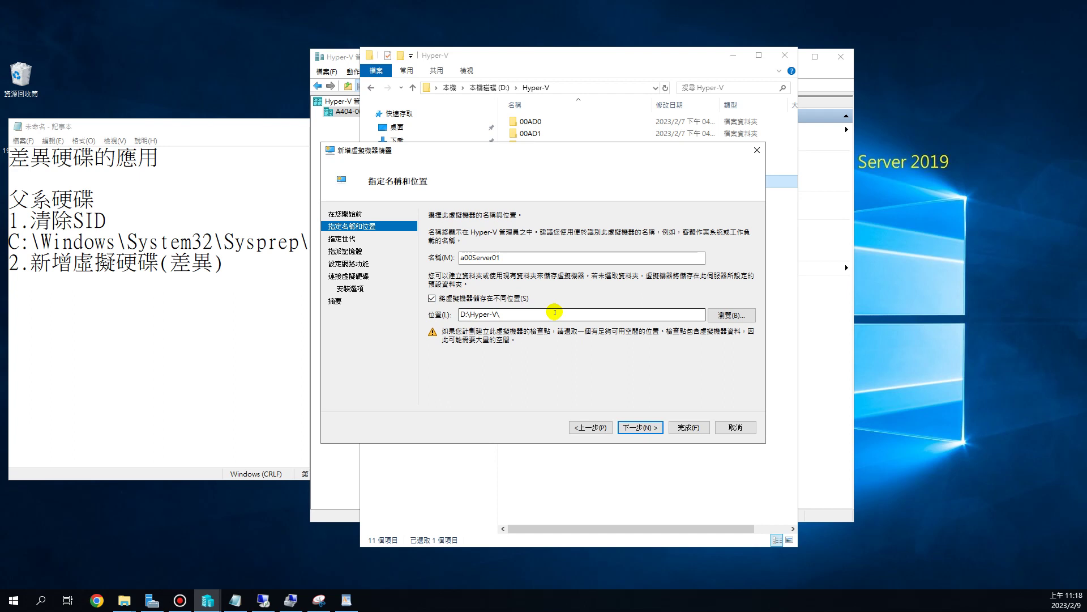
pyautogui.click(639, 426)
# - Make the VM Generation 2 with 2048 MB of startup memory
pyautogui.click(456, 252)
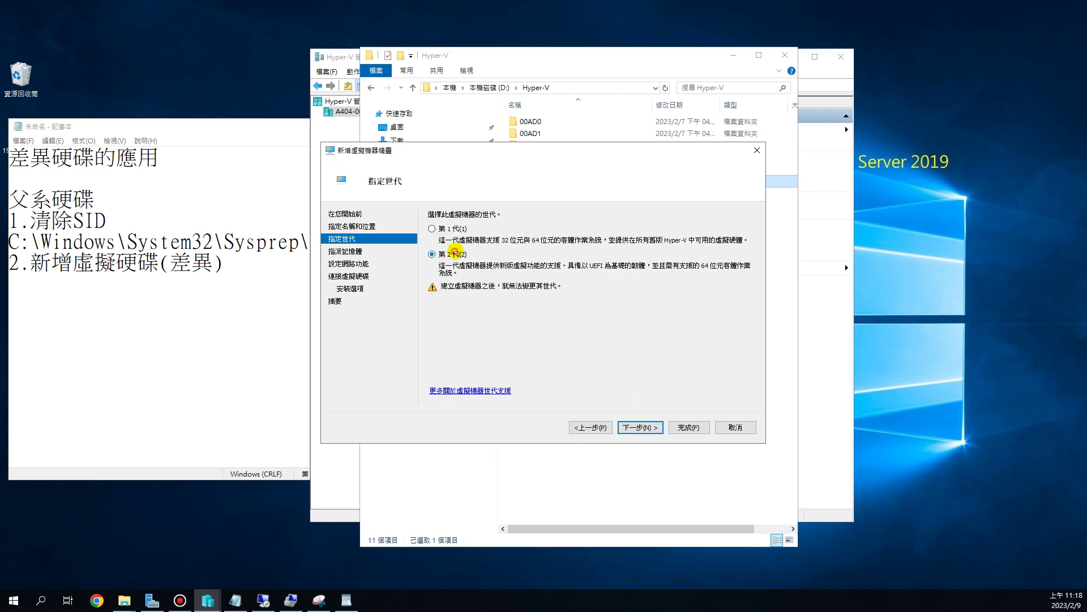
pyautogui.click(649, 428)
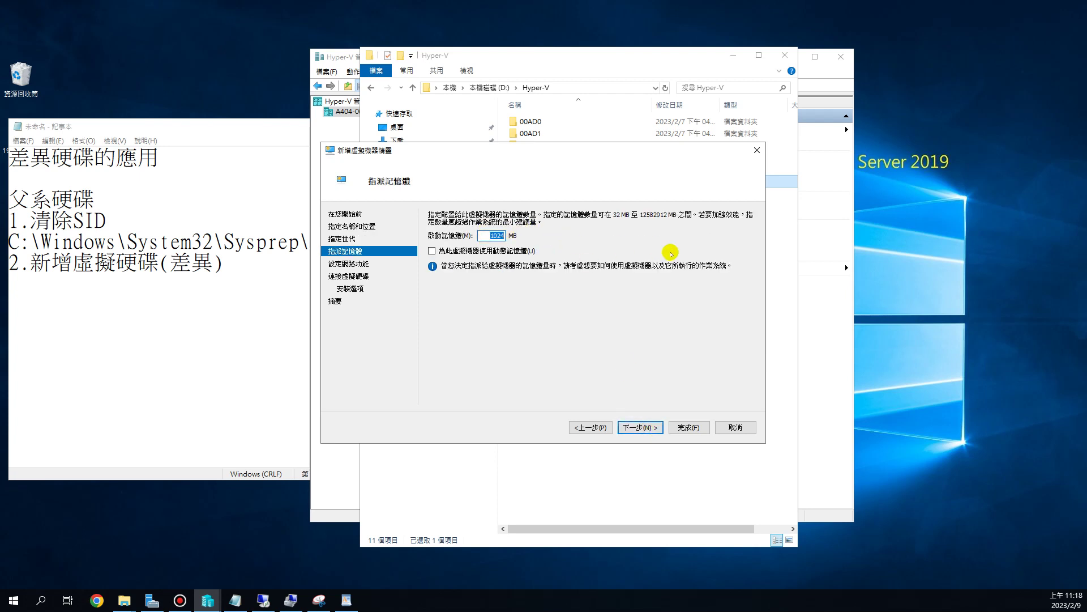
pyautogui.write('2048')
pyautogui.click(646, 428)
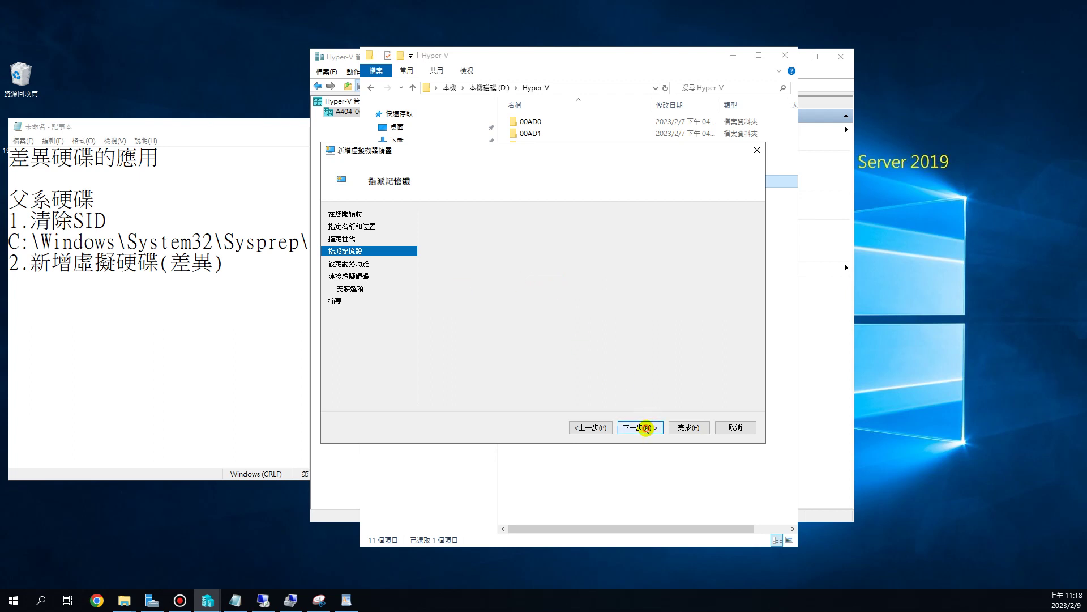
# - Leave the VM's network connection set to Not Connected
pyautogui.click(497, 237)
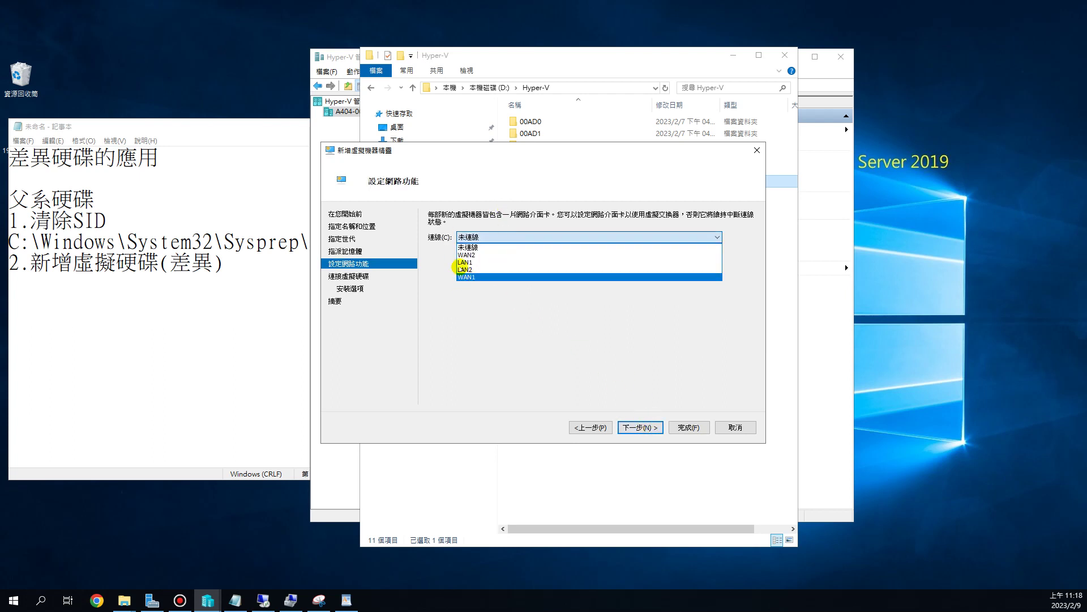
pyautogui.click(488, 222)
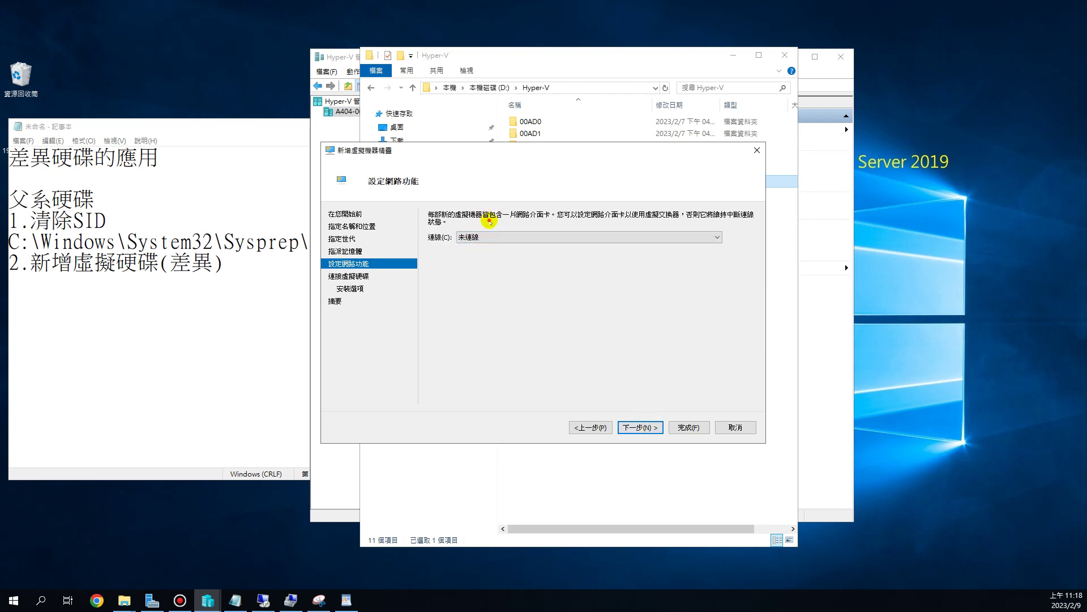
pyautogui.click(640, 428)
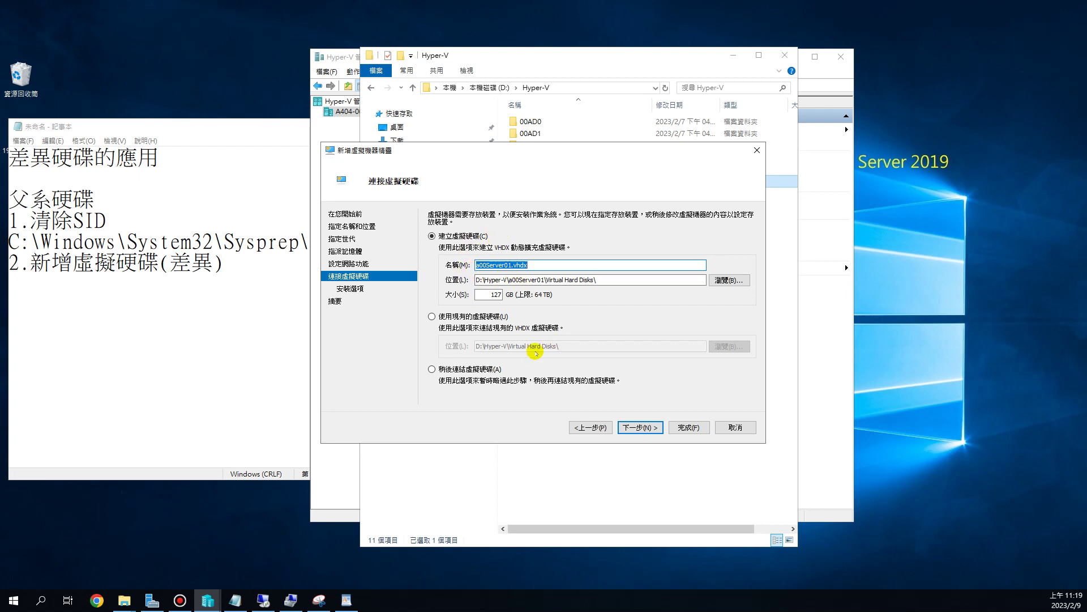
# - Attach existing D:\Hyper-V\a00Server01\Virtual Hard Disks\a00Server01.vhdx and finish the wizard
pyautogui.click(445, 317)
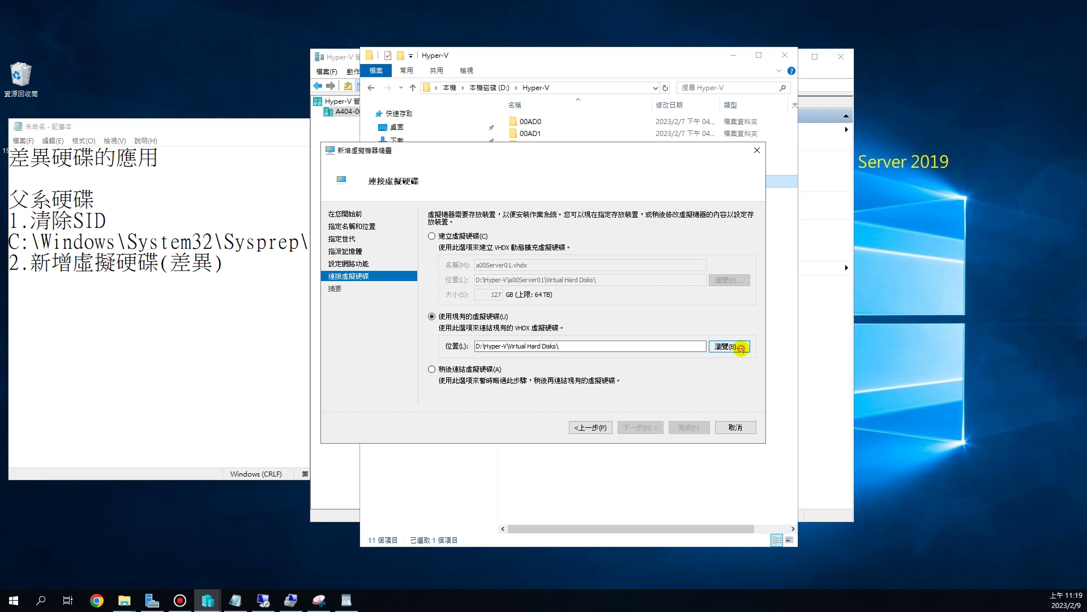
pyautogui.click(739, 347)
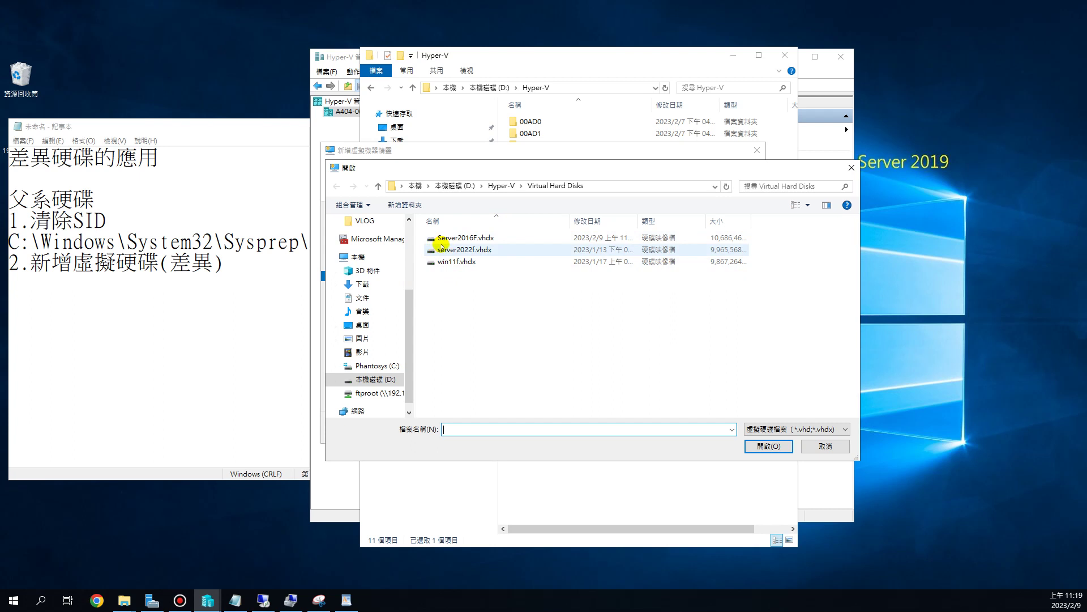
pyautogui.click(456, 238)
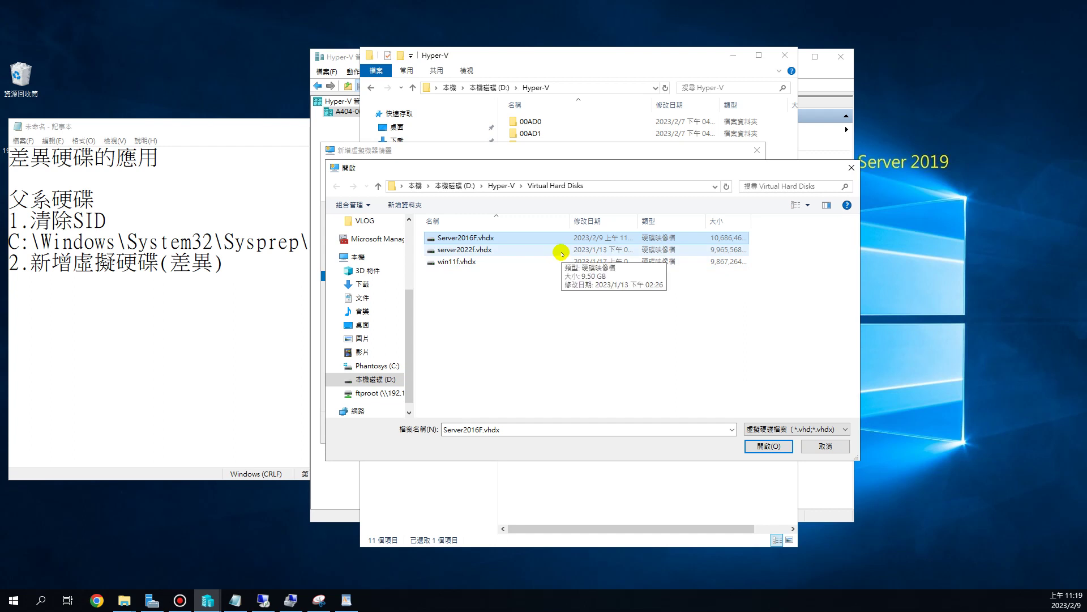
pyautogui.click(494, 186)
pyautogui.doubleClick(472, 298)
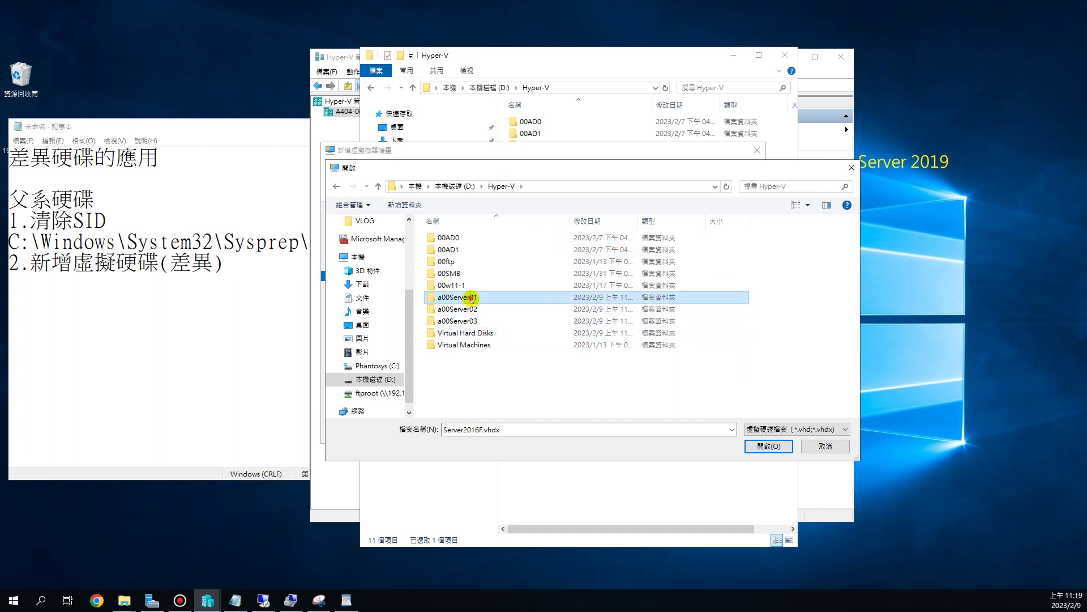
pyautogui.doubleClick(484, 236)
pyautogui.doubleClick(484, 237)
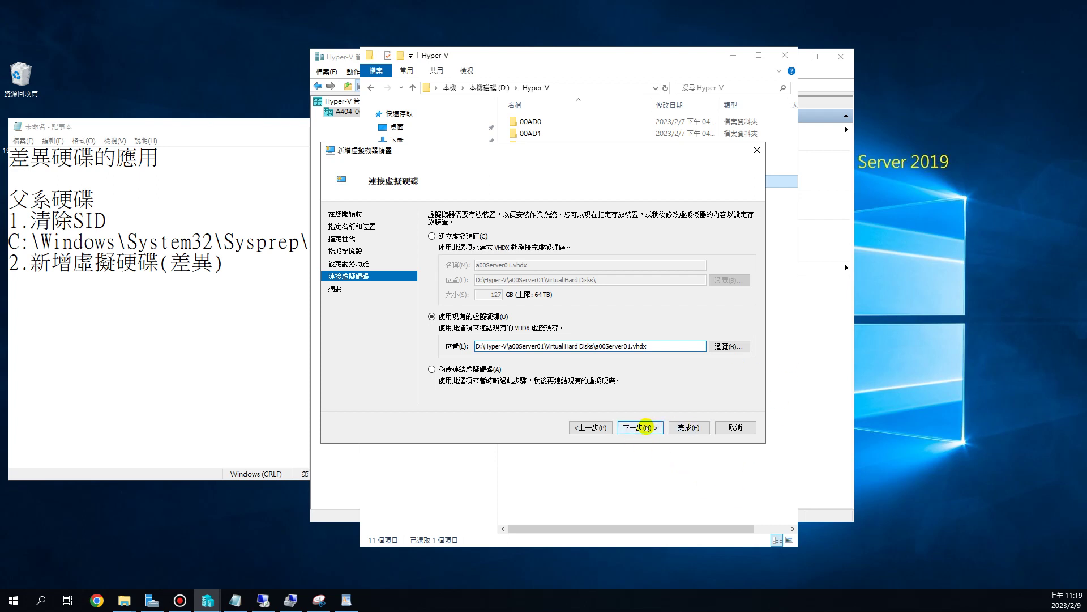
pyautogui.click(647, 427)
pyautogui.click(689, 427)
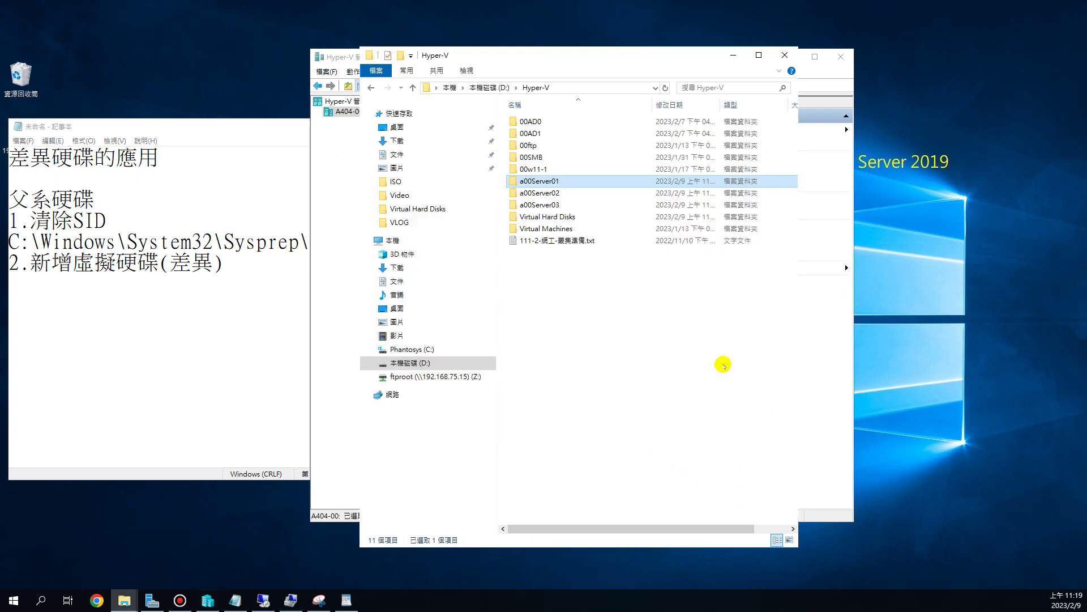
# - Connect to the a00Server01 virtual machine from Hyper-V Manager
pyautogui.moveTo(686, 56); pyautogui.dragTo(482, 126)
pyautogui.click(603, 84)
pyautogui.moveTo(623, 50); pyautogui.dragTo(742, 36)
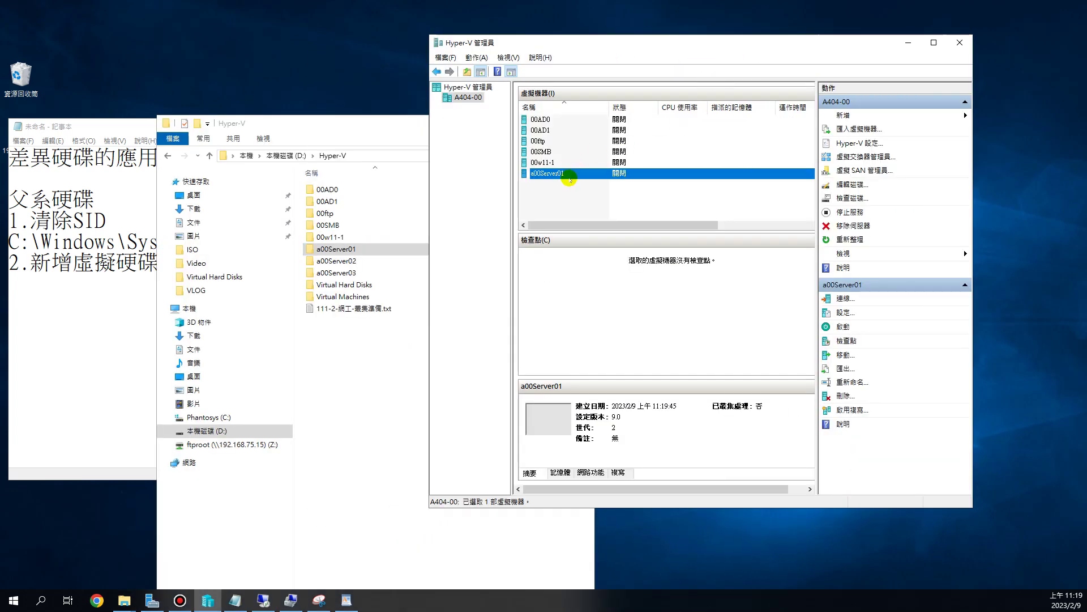
pyautogui.rightClick(568, 173)
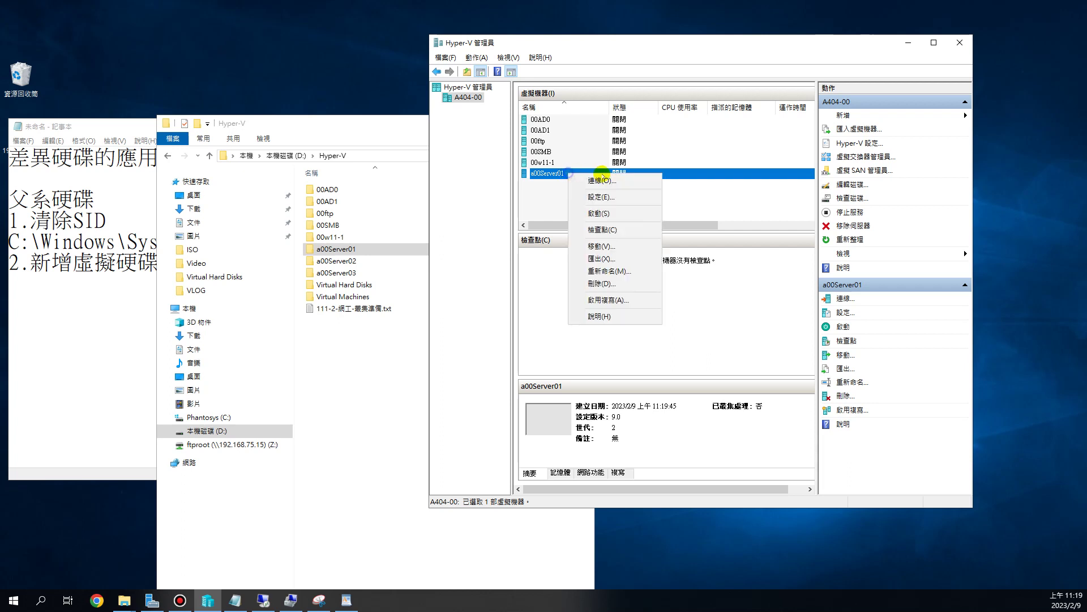
pyautogui.click(614, 177)
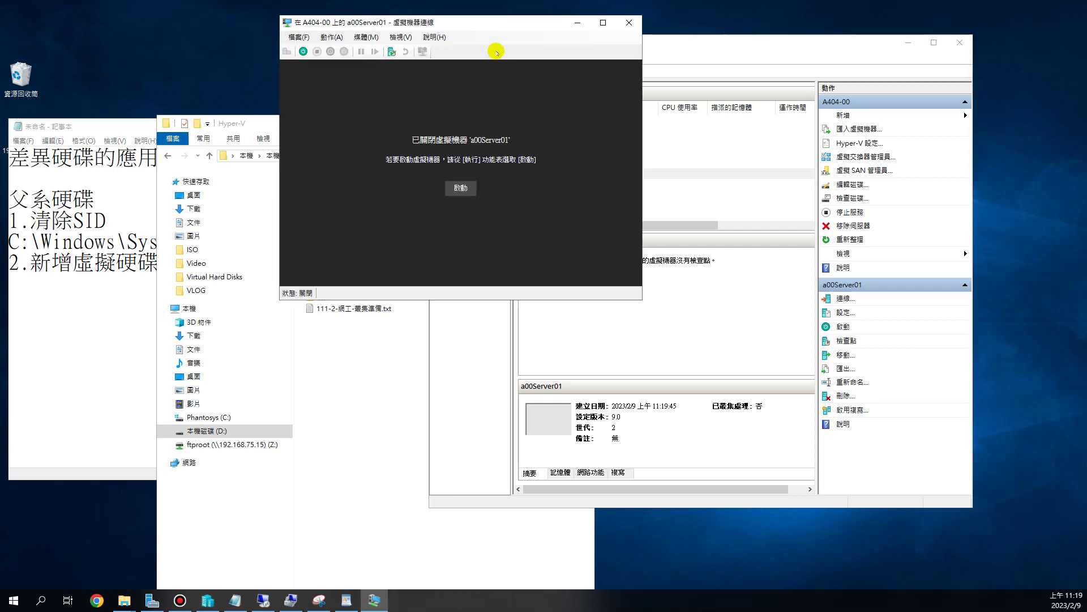
# - Start a00Server01 and boot it straight into Windows Server 2016
pyautogui.moveTo(579, 24); pyautogui.dragTo(838, 40)
pyautogui.click(562, 67)
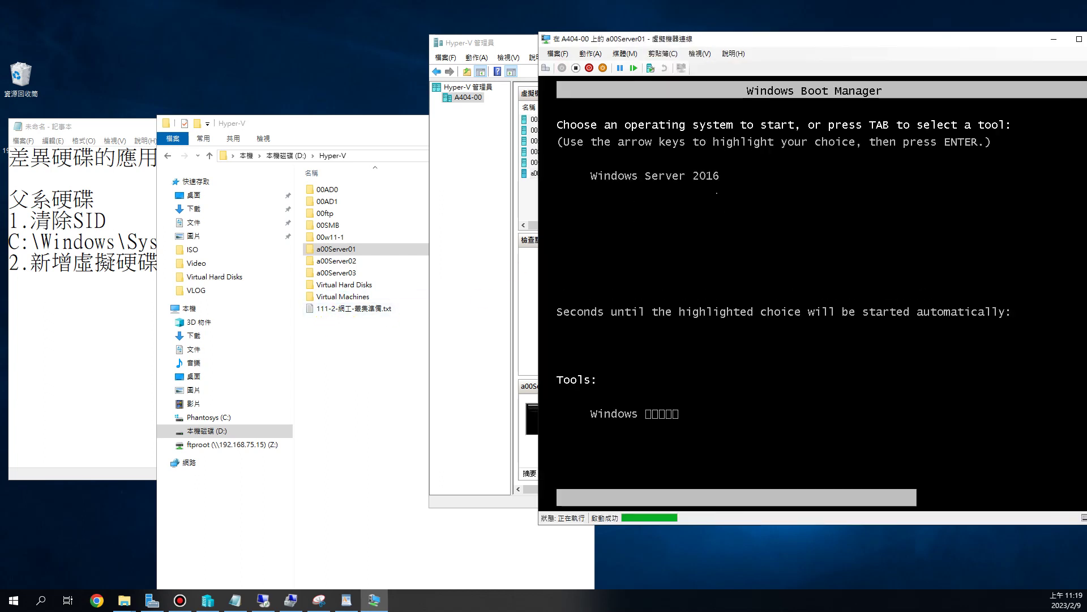
pyautogui.press('Return')
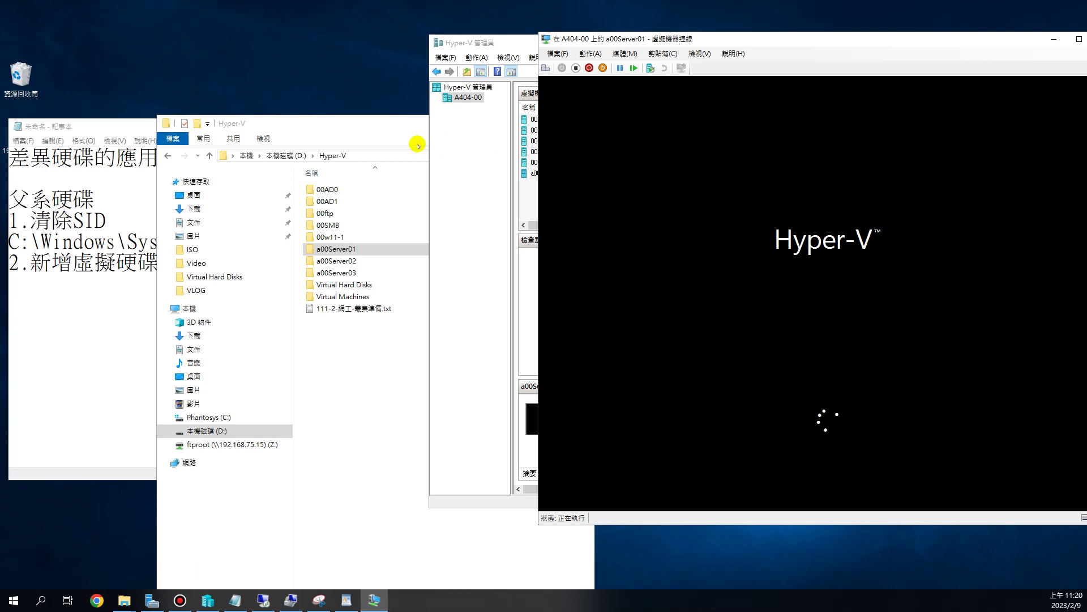
pyautogui.moveTo(376, 121); pyautogui.dragTo(263, 53)
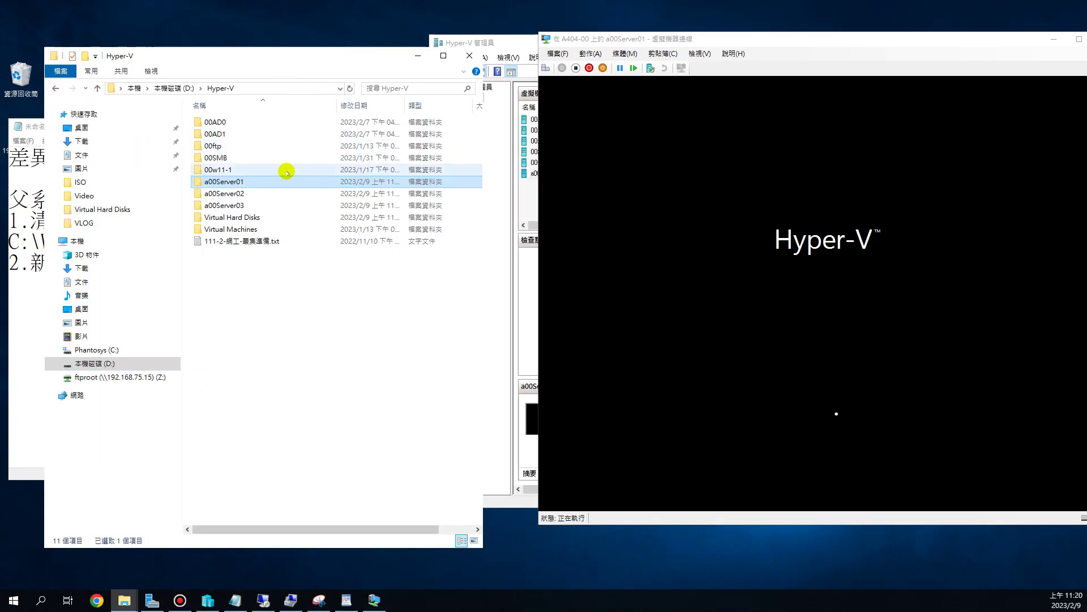
# - Show a00Server01.vhdx in its Virtual Hard Disks folder with a narrower Name column
pyautogui.doubleClick(256, 181)
pyautogui.doubleClick(265, 122)
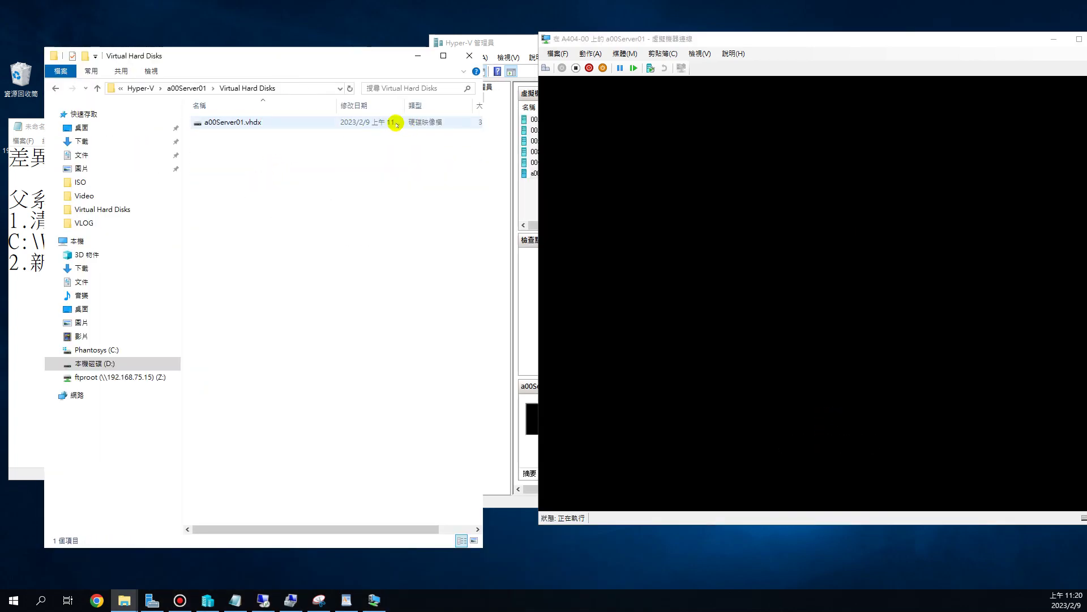
pyautogui.moveTo(339, 107); pyautogui.dragTo(284, 107)
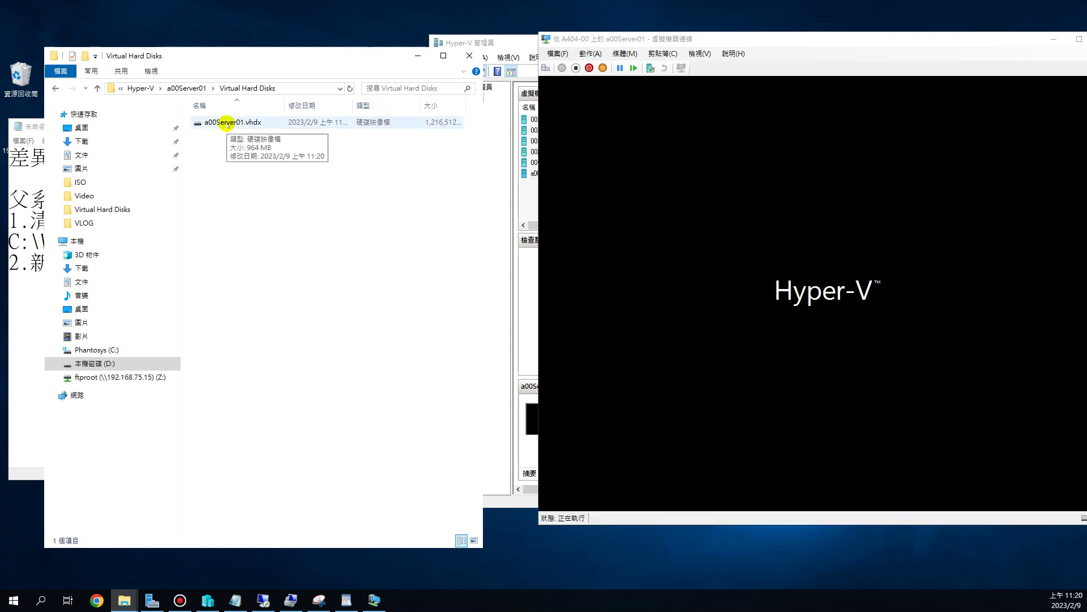
pyautogui.moveTo(767, 37); pyautogui.dragTo(716, 37)
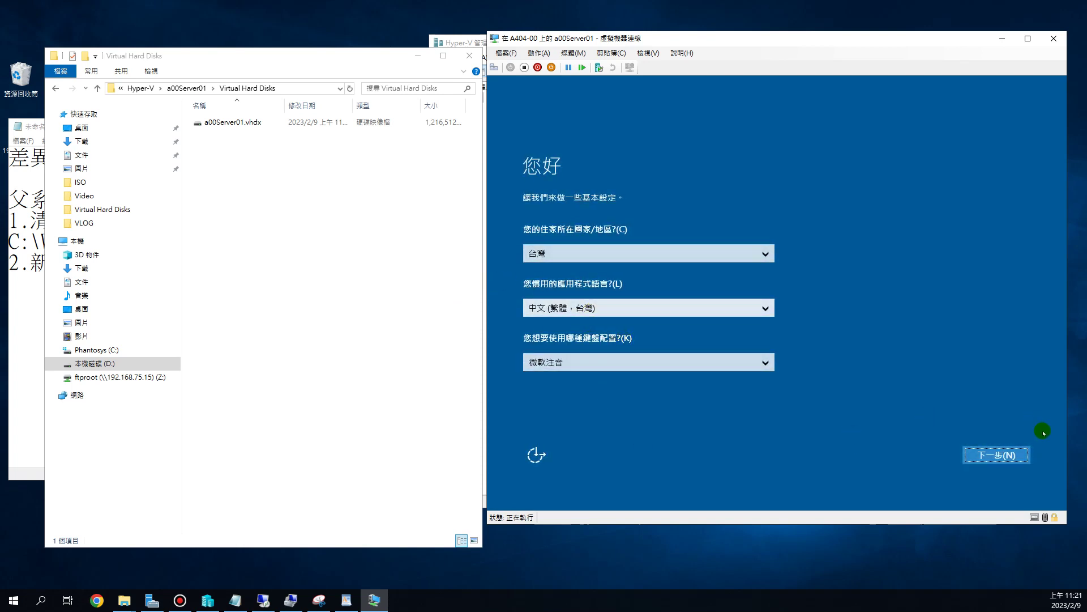
# - Accept the region settings and license, then set and confirm the Administrator password
pyautogui.click(995, 454)
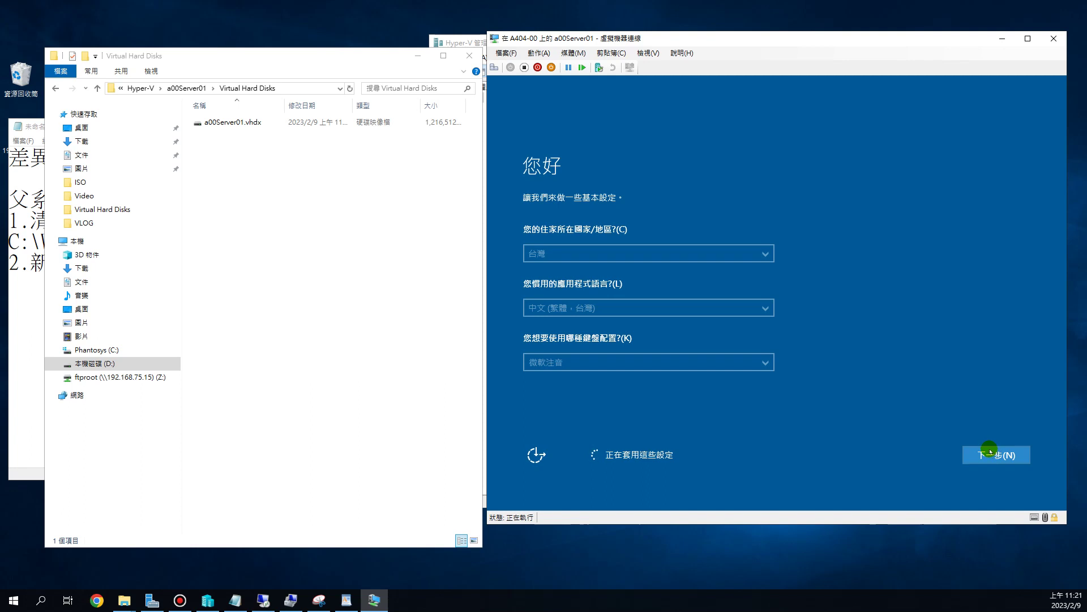
pyautogui.click(990, 451)
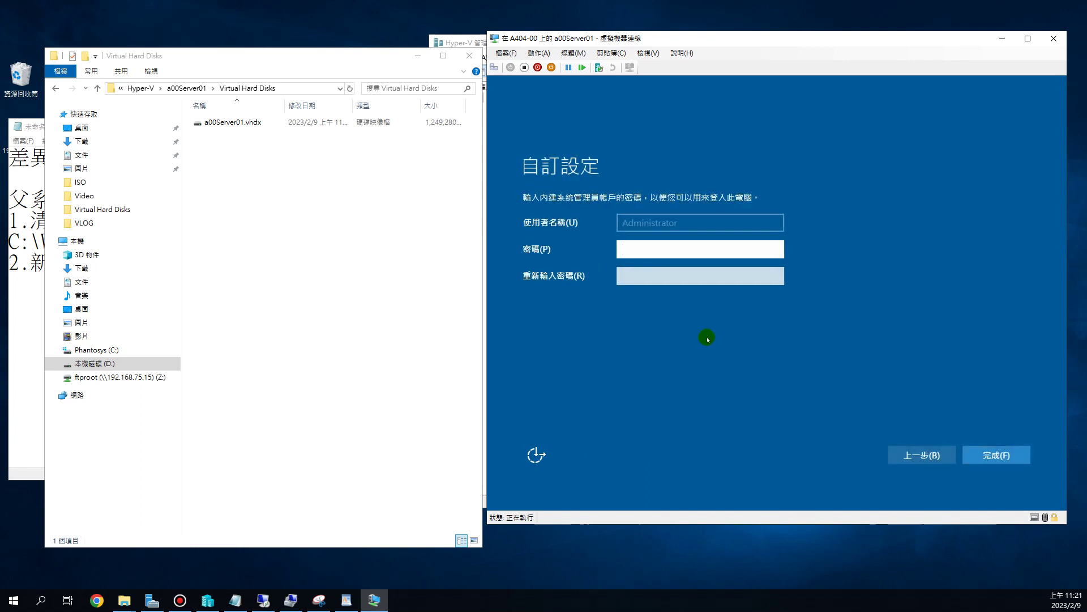
pyautogui.write('P@')
pyautogui.press('Tab')
pyautogui.write('P')
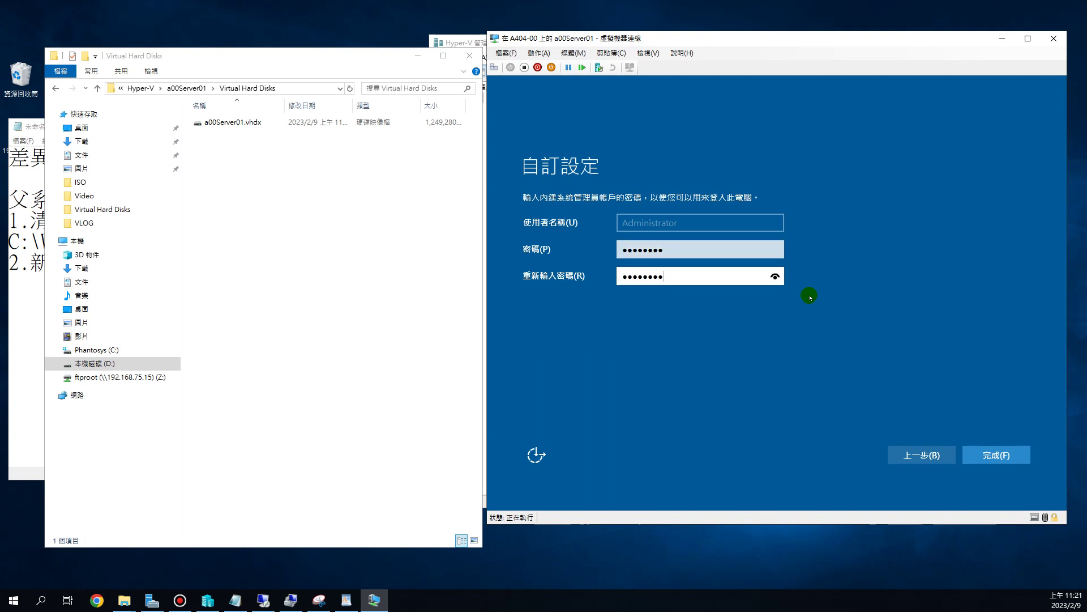
pyautogui.click(988, 456)
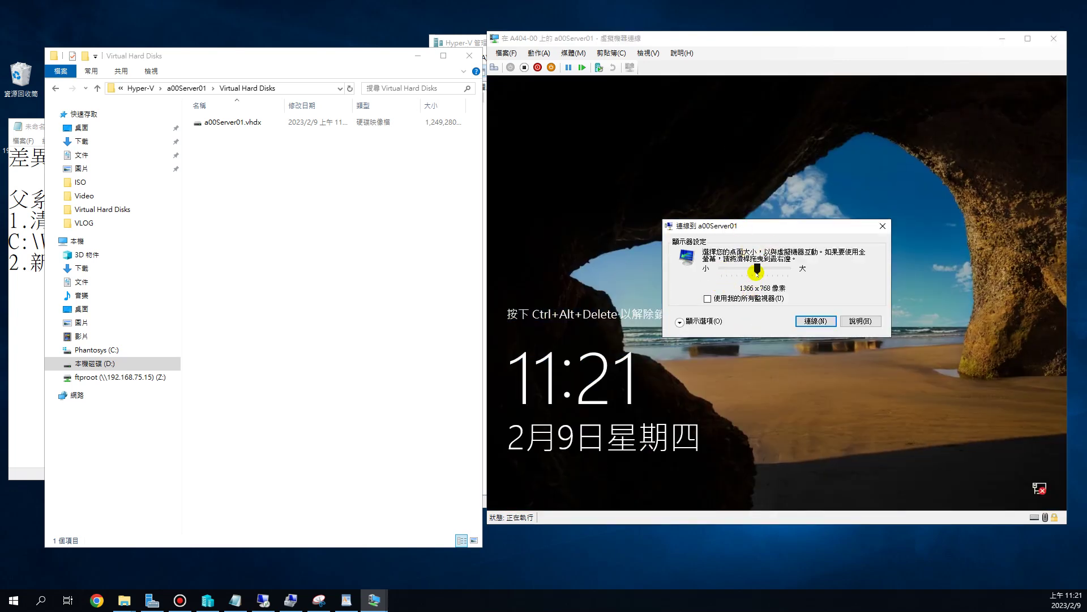
# - Connect to a00Server01 at 1024 x 768 with Save my settings enabled
pyautogui.moveTo(757, 270); pyautogui.dragTo(732, 271)
pyautogui.click(679, 321)
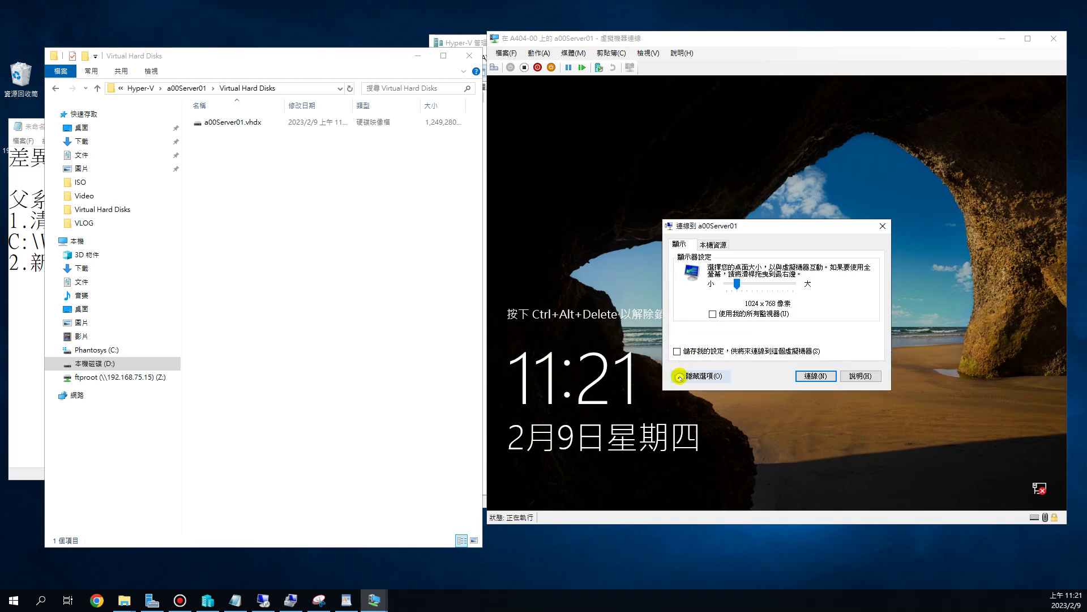
pyautogui.click(676, 351)
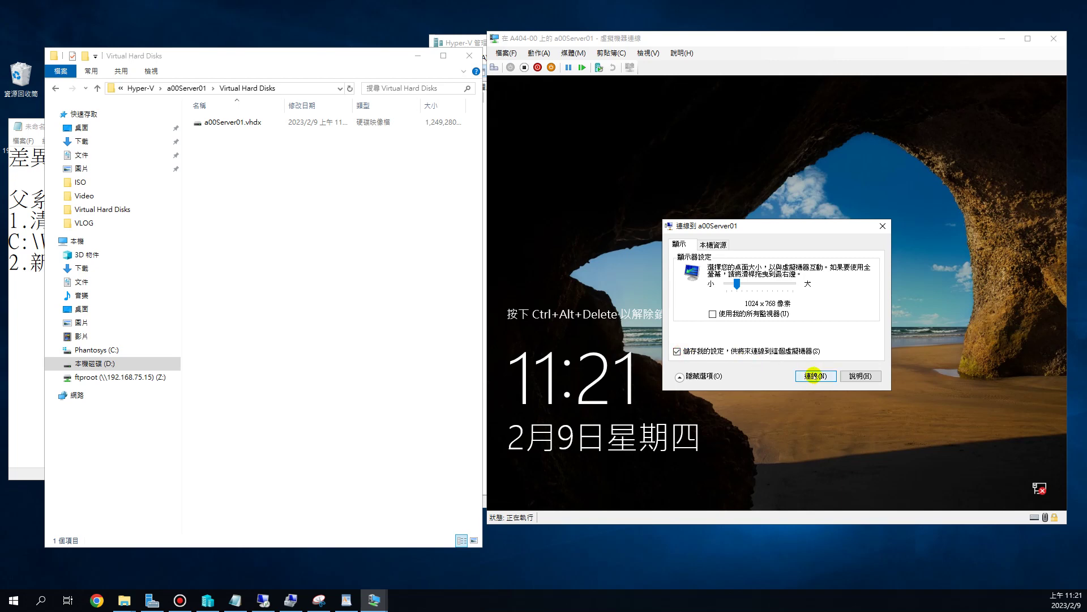
pyautogui.click(814, 375)
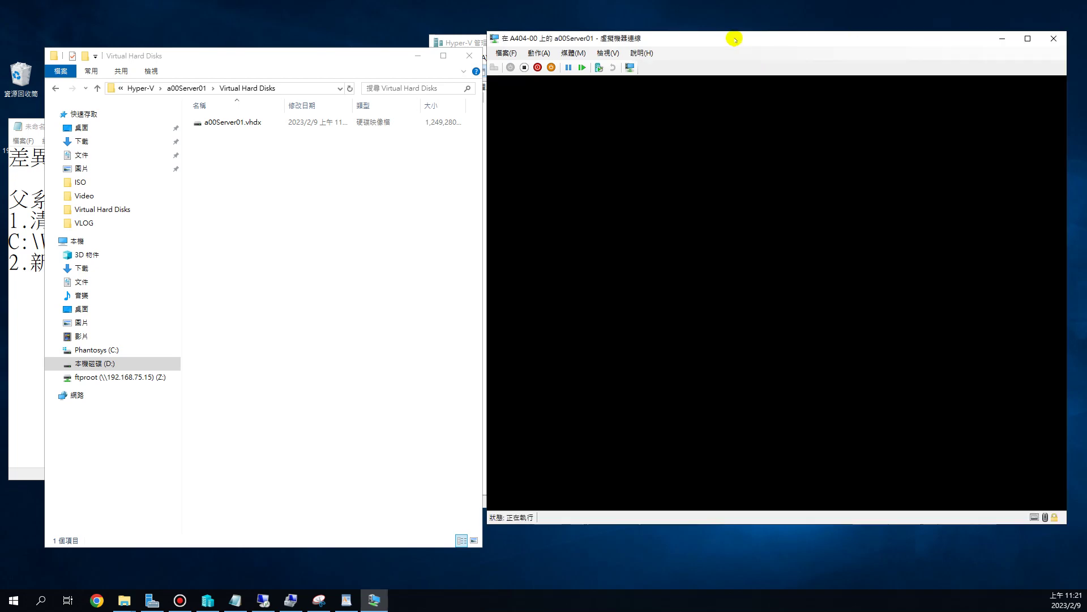
# - Sign in to a00Server01 with the Administrator password
pyautogui.moveTo(735, 39); pyautogui.dragTo(691, 29)
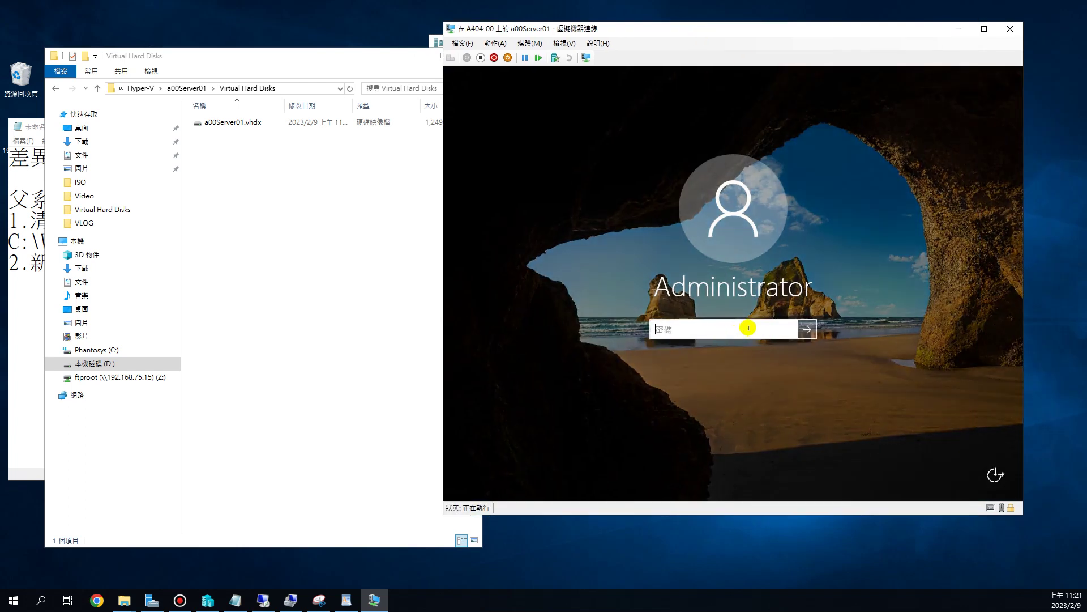
pyautogui.write('P@ssw0rd')
pyautogui.press('Return')
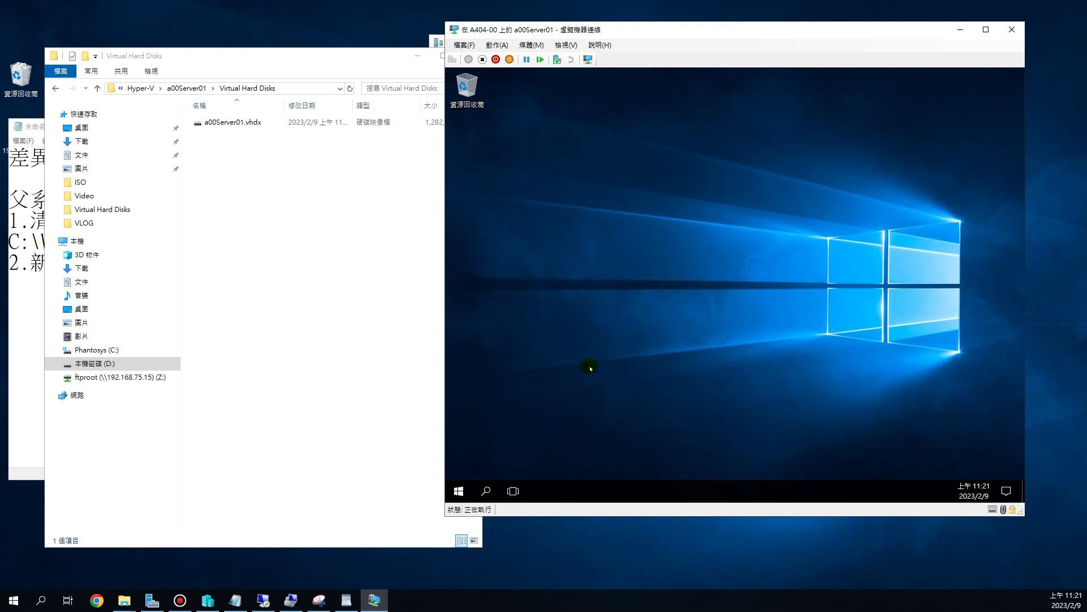
# - Run whoami /user in an administrator Command Prompt to show the new SID
pyautogui.rightClick(459, 490)
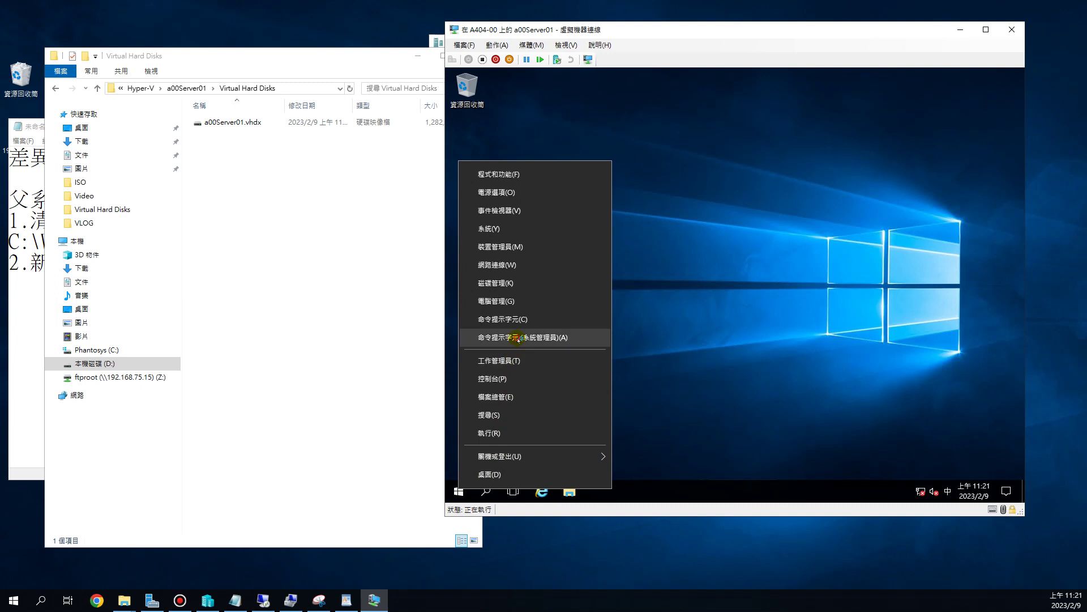
pyautogui.click(516, 336)
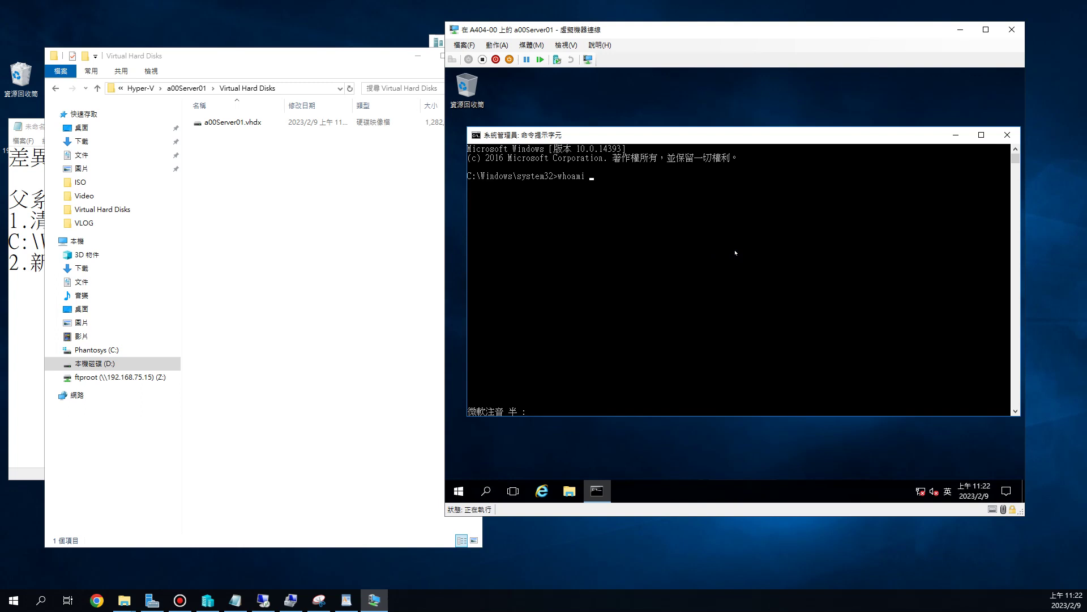
pyautogui.press('Return')
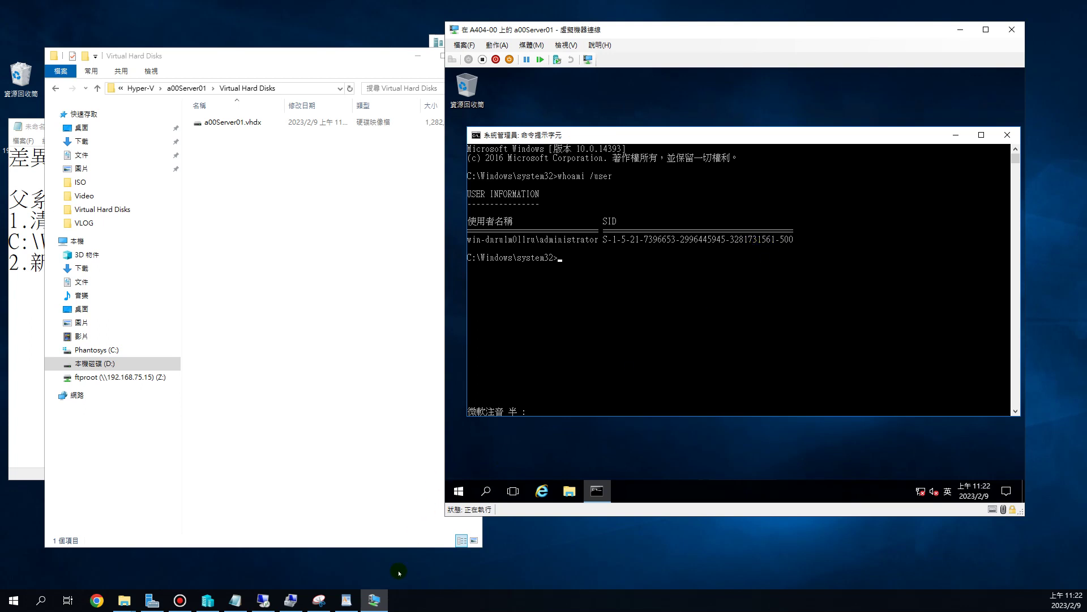
# - Compare with the old SID in WordPad and Server Manager's Local Server, then restore the prompt
pyautogui.click(346, 600)
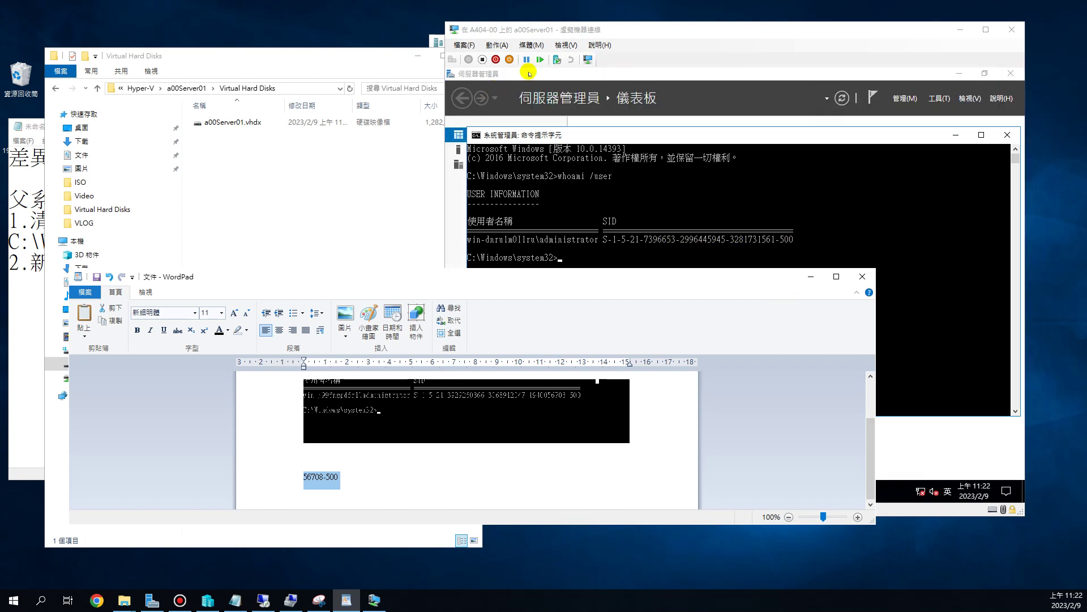
pyautogui.click(661, 136)
pyautogui.moveTo(568, 276); pyautogui.dragTo(554, 336)
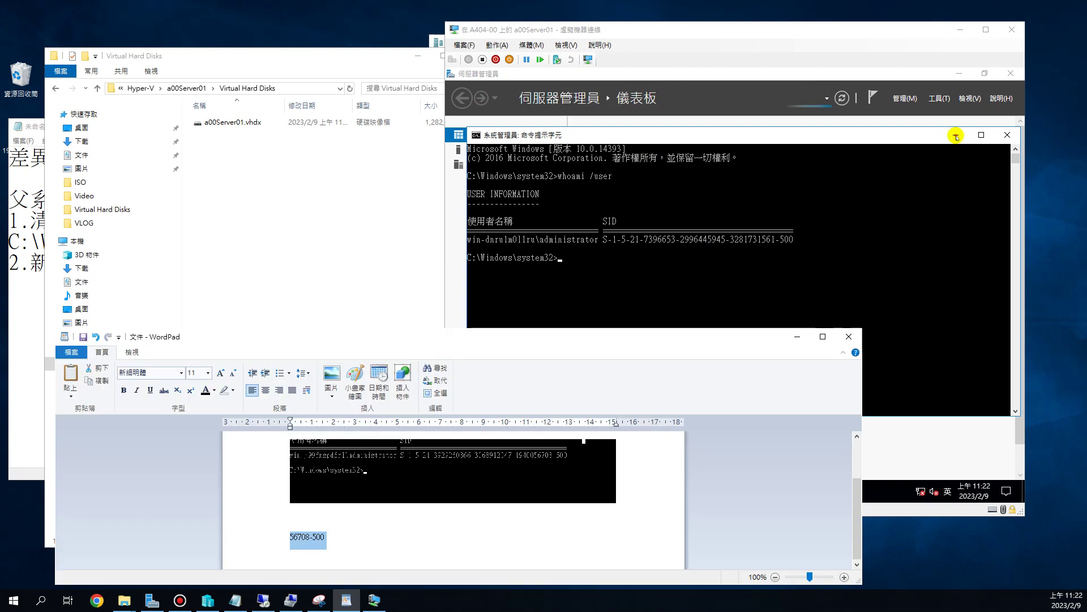
pyautogui.click(957, 135)
pyautogui.click(479, 151)
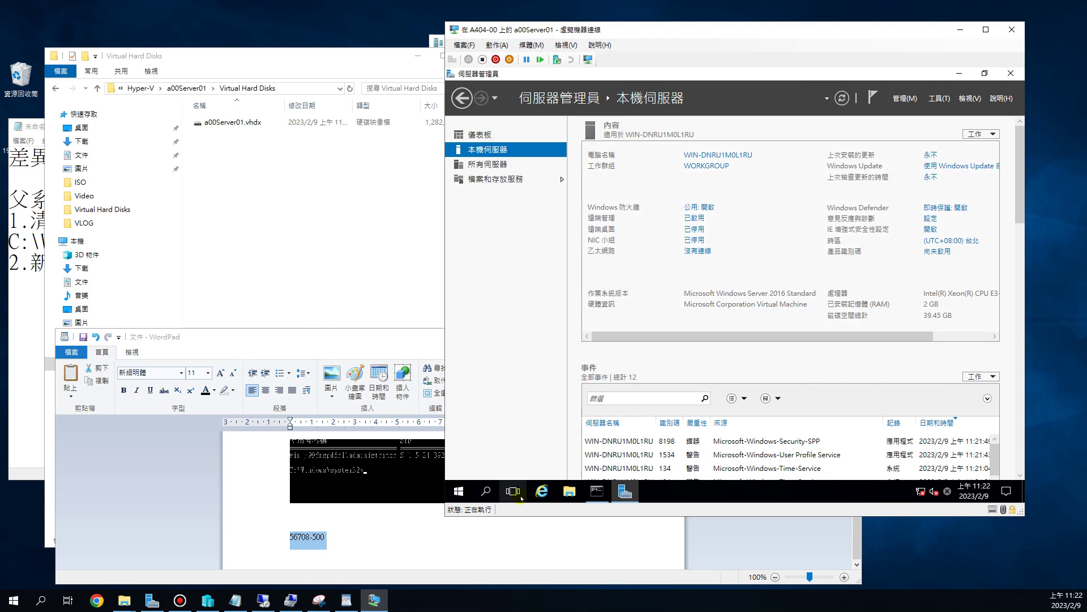
pyautogui.click(597, 491)
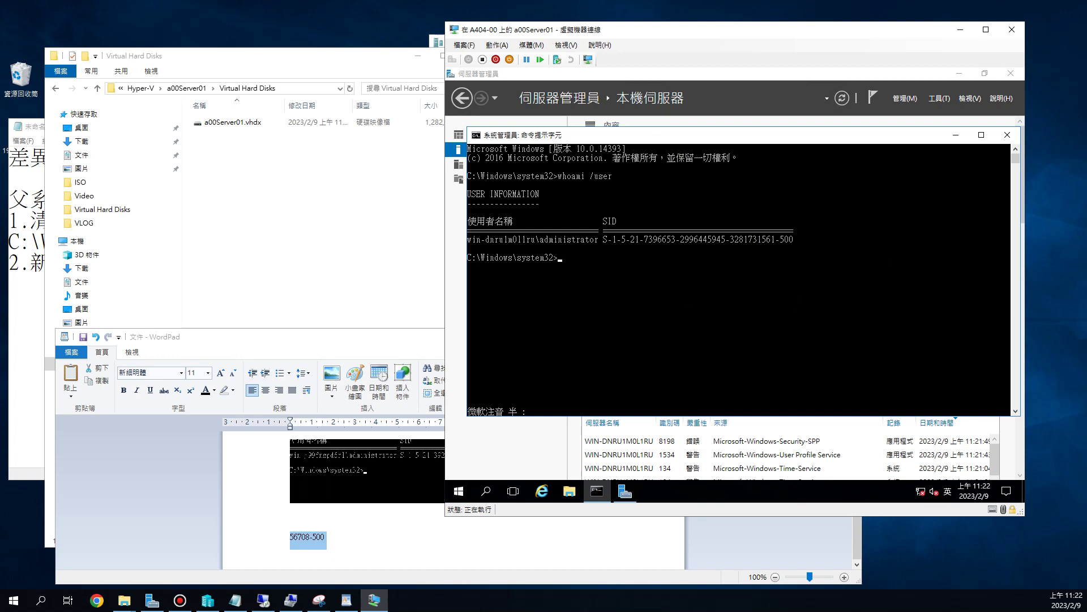
pyautogui.click(318, 259)
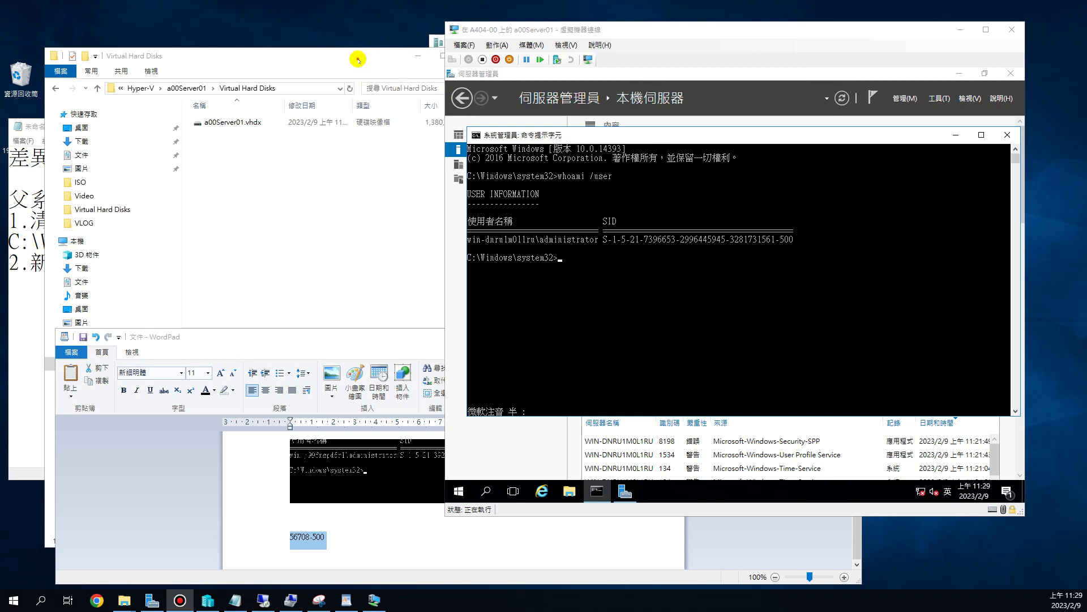
# - Minimize File Explorer and highlight 差異 and 父系硬碟 in the Notepad notes
pyautogui.click(357, 61)
pyautogui.click(422, 56)
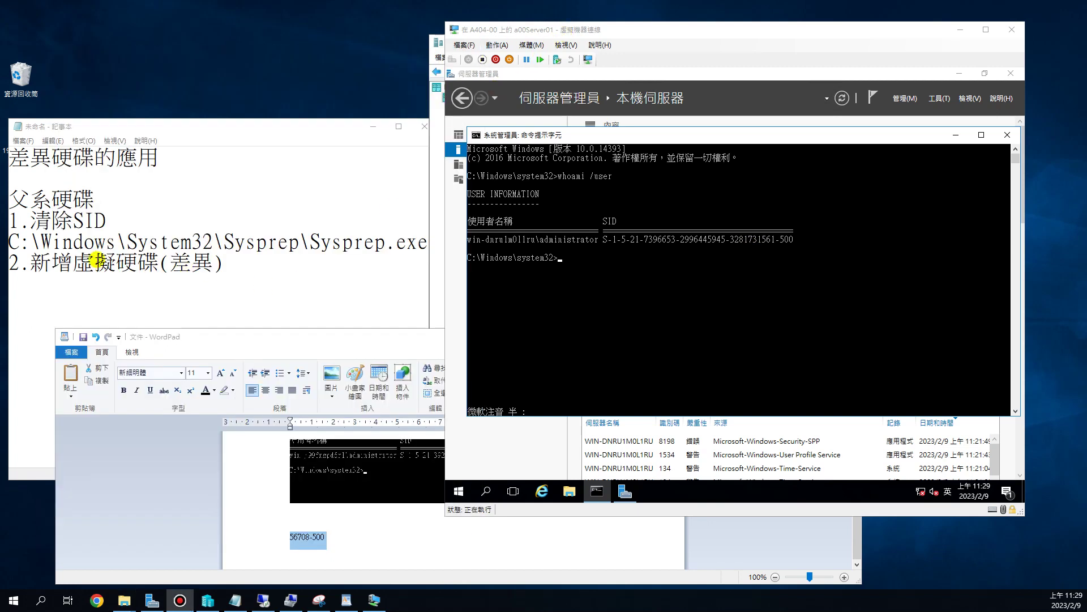
pyautogui.moveTo(48, 153); pyautogui.dragTo(9, 156)
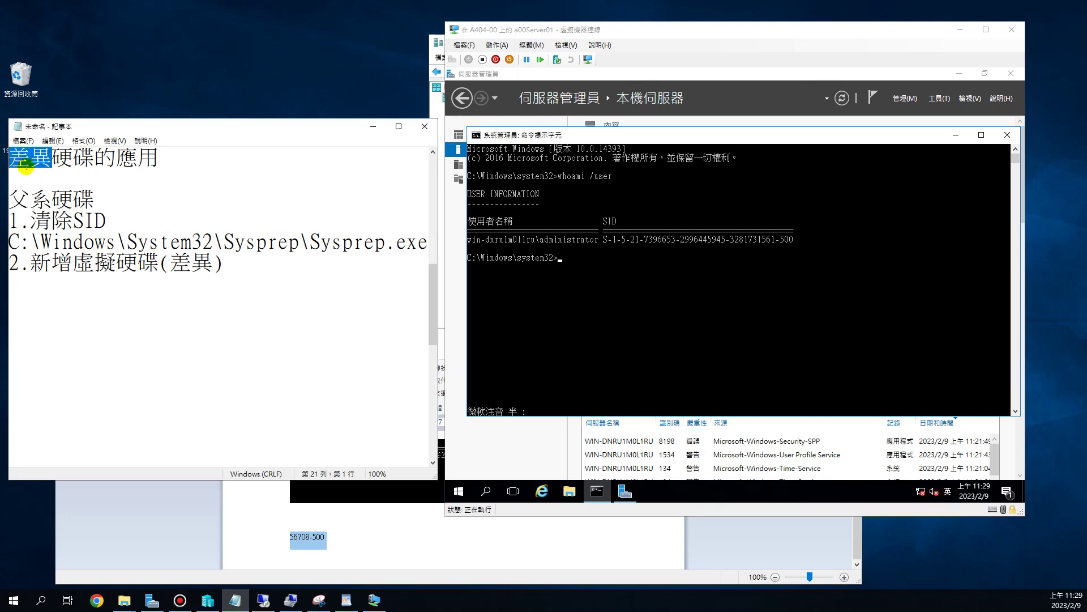
pyautogui.click(31, 199)
pyautogui.moveTo(31, 199); pyautogui.dragTo(70, 199)
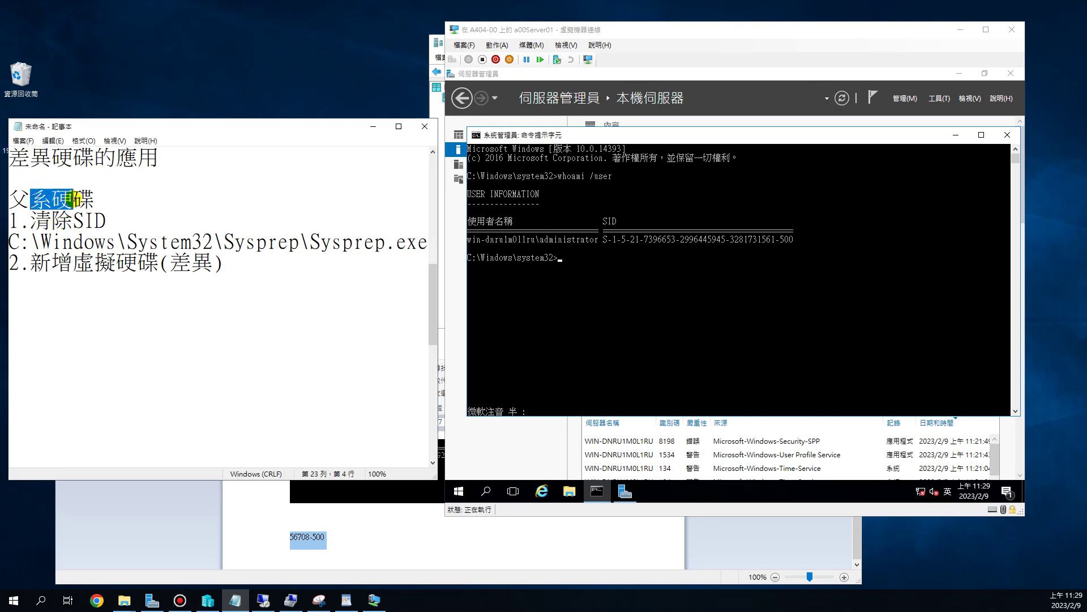
pyautogui.click(70, 199)
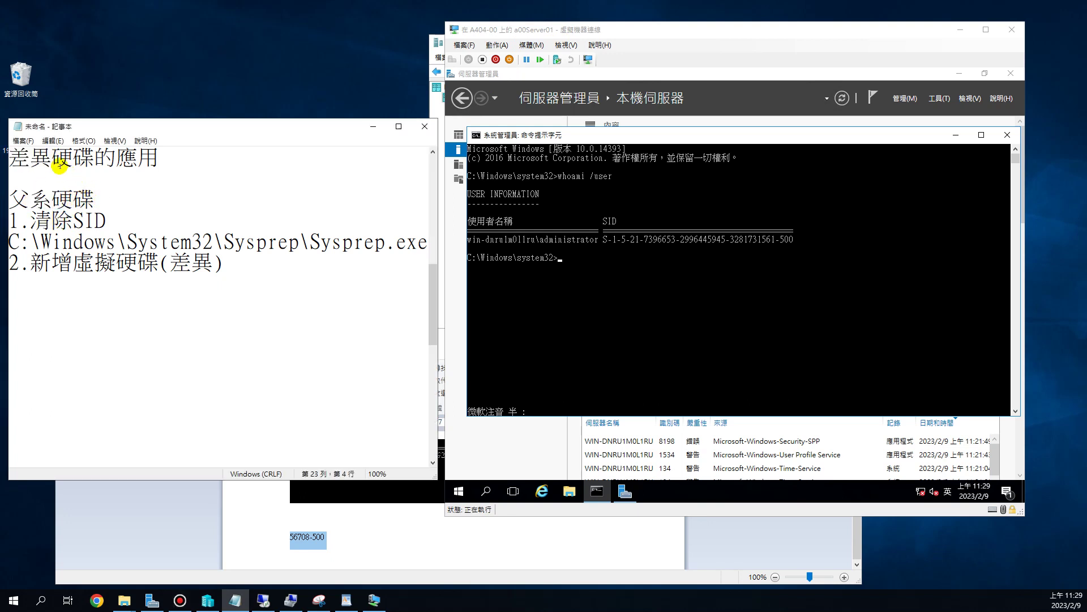
# - Highlight the 清除SID step and step 2 新增虛擬硬碟 in the notes
pyautogui.click(18, 199)
pyautogui.moveTo(18, 199); pyautogui.dragTo(248, 242)
pyautogui.click(49, 262)
pyautogui.moveTo(49, 263); pyautogui.dragTo(207, 264)
pyautogui.click(170, 262)
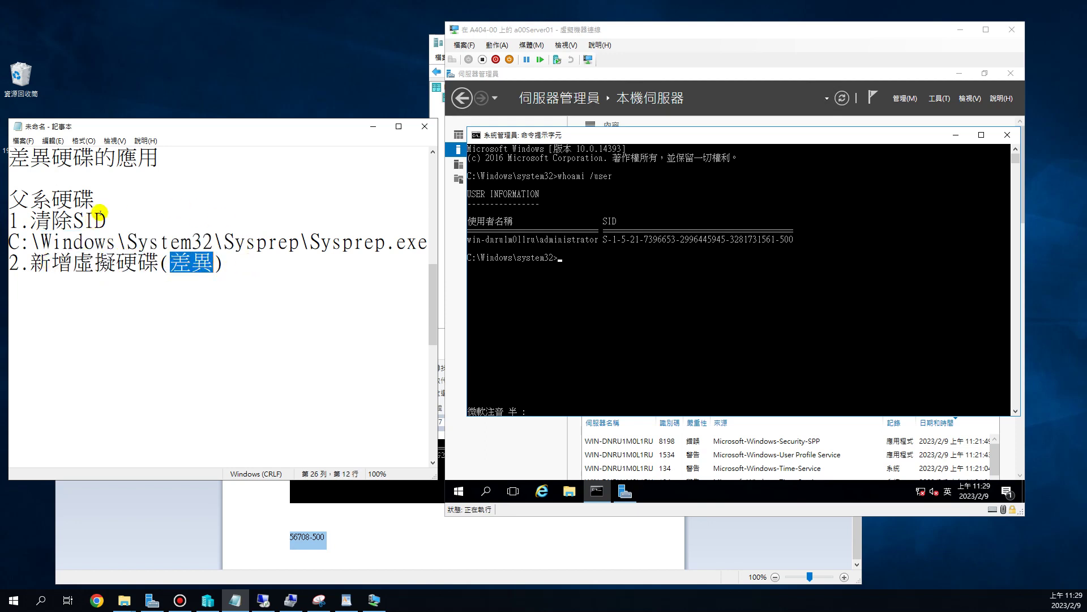
pyautogui.moveTo(95, 199); pyautogui.dragTo(26, 200)
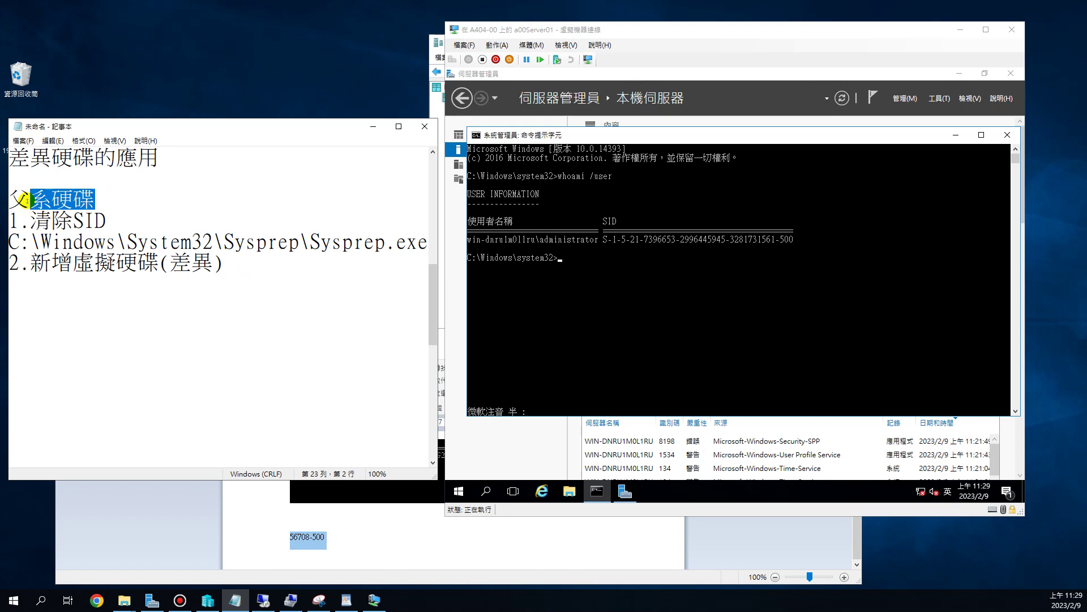